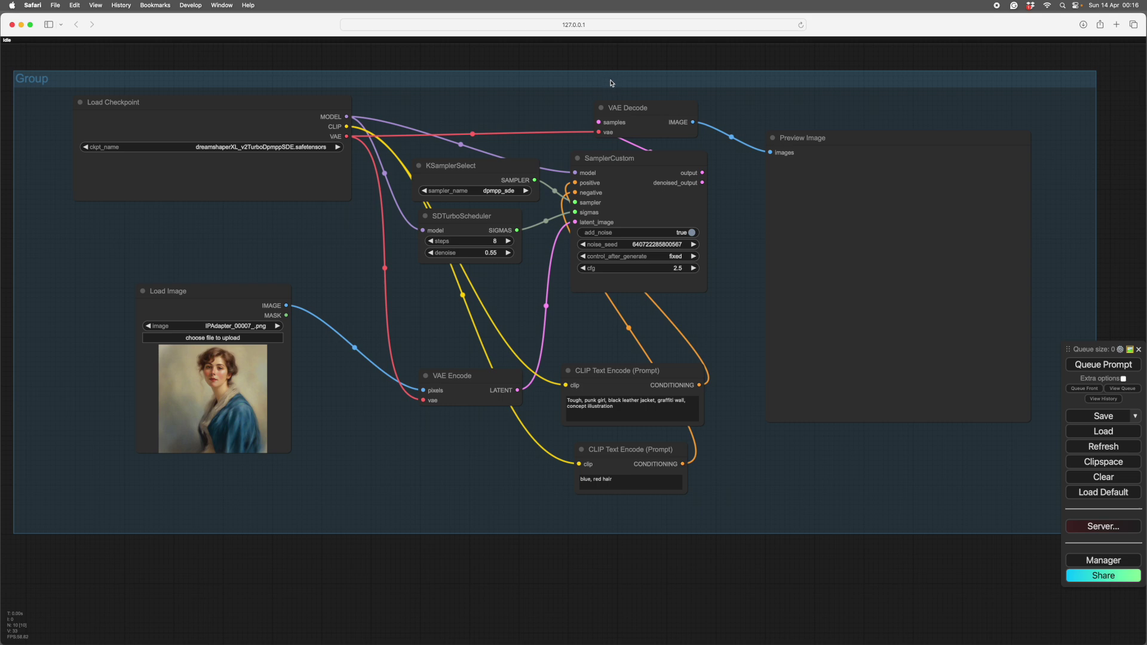
Step: Shift the Load Image and Load Checkpoint nodes slightly and set the SDTurboScheduler steps to 10
click(604, 83)
drag(250, 294, 237, 325)
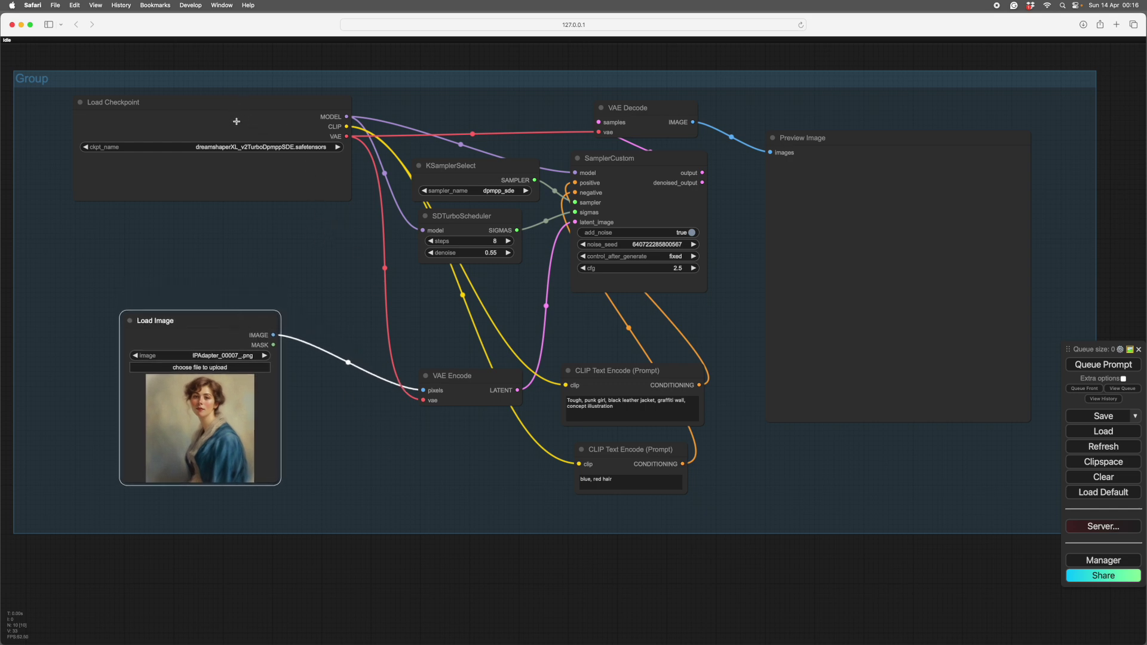
drag(238, 109, 236, 108)
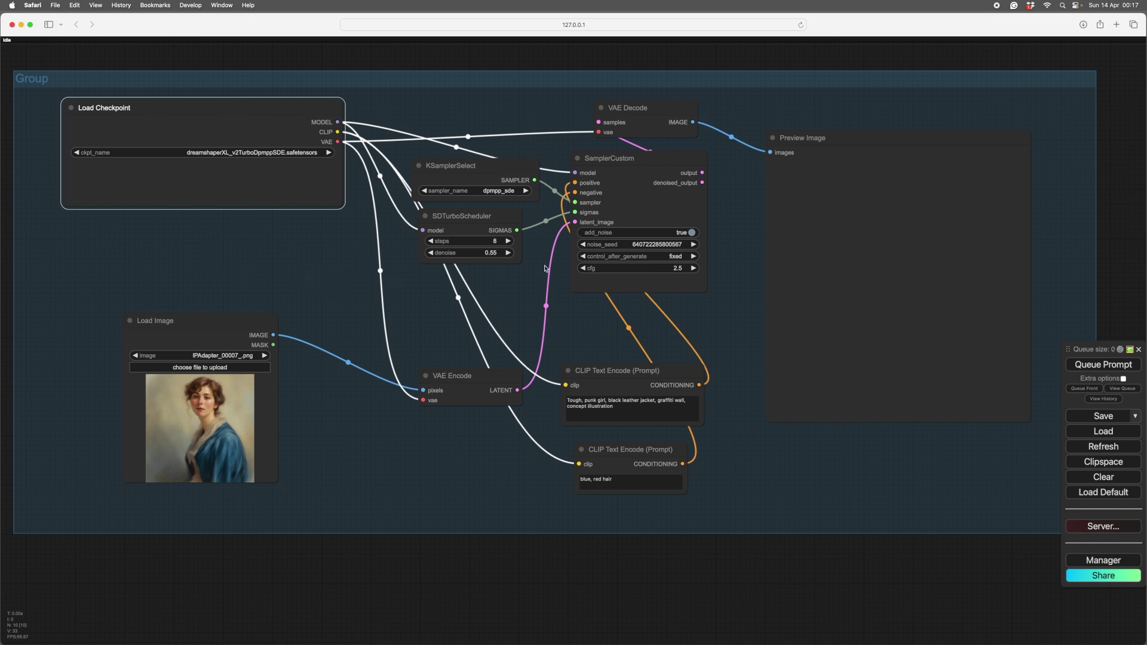
click(610, 161)
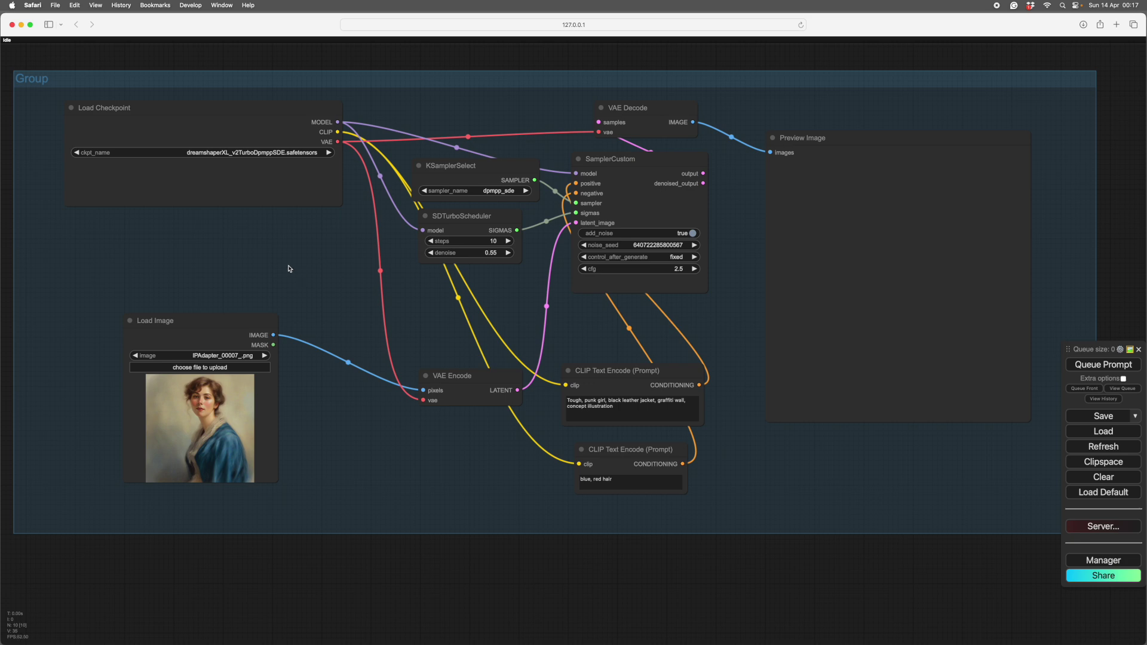
Step: Move the VAE Encode node up and the Load Image node slightly down within the group
drag(469, 377, 469, 336)
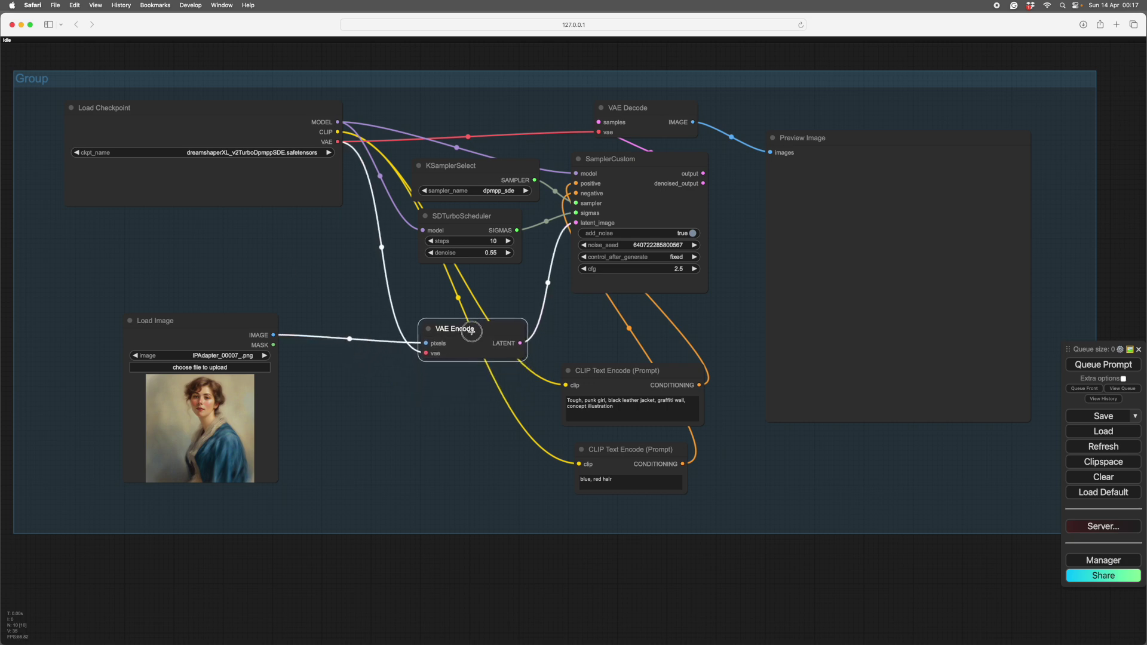
drag(233, 330, 237, 341)
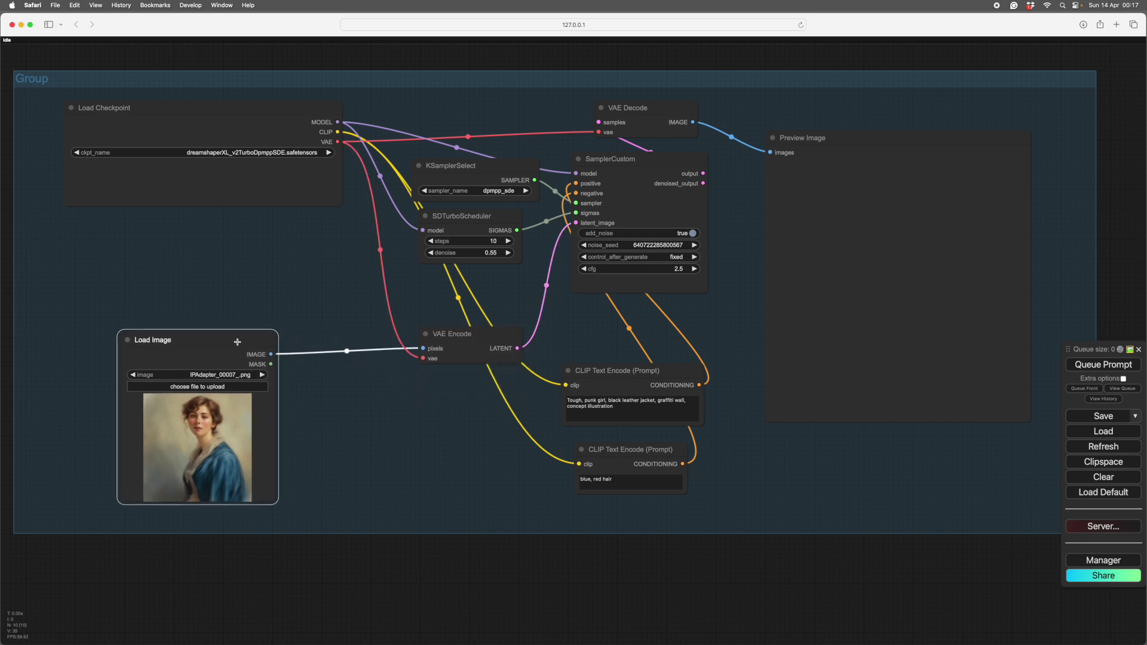
click(254, 113)
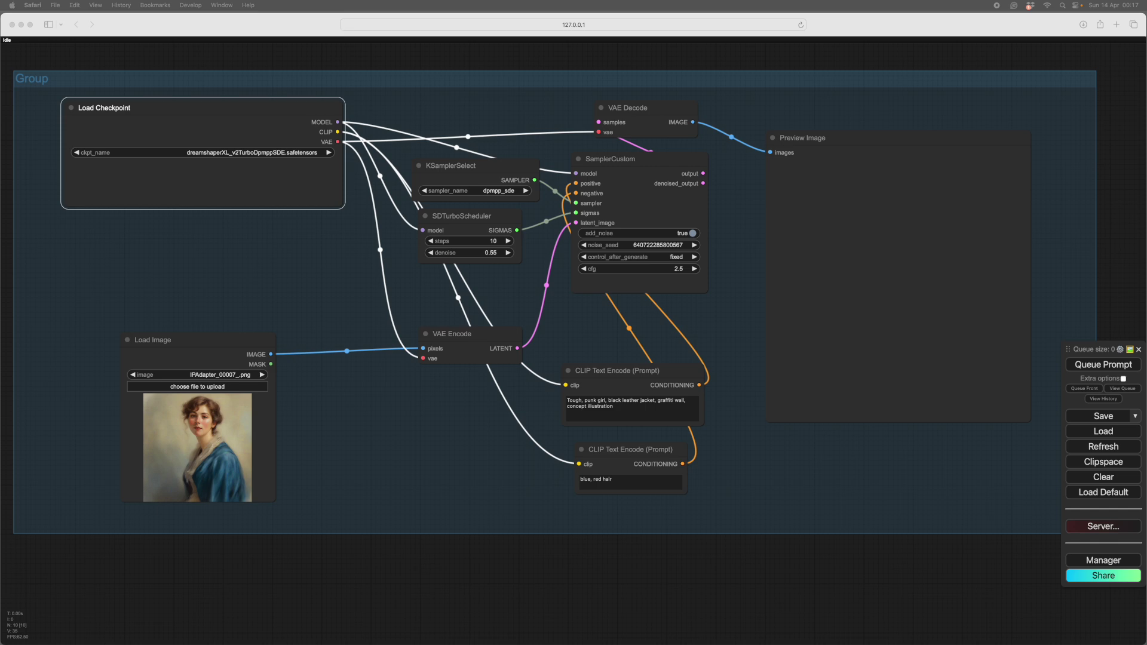
Step: Switch to the Finder window of the ComfyUI folder and open its models/loras subfolder
drag(1144, 135, 435, 145)
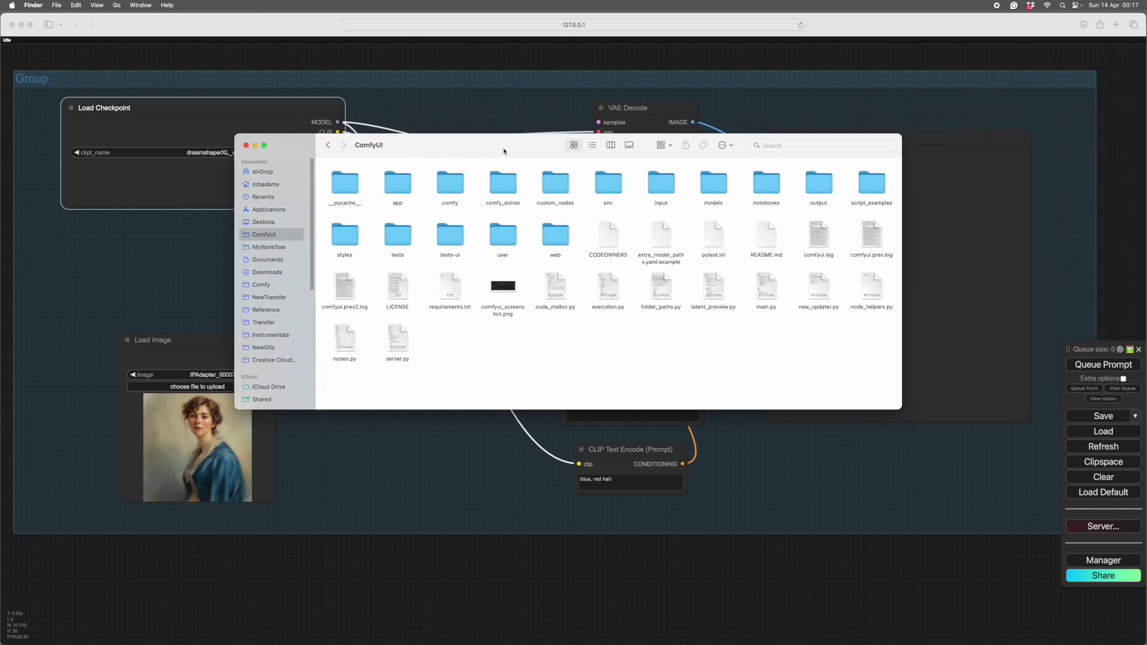
drag(504, 151, 494, 157)
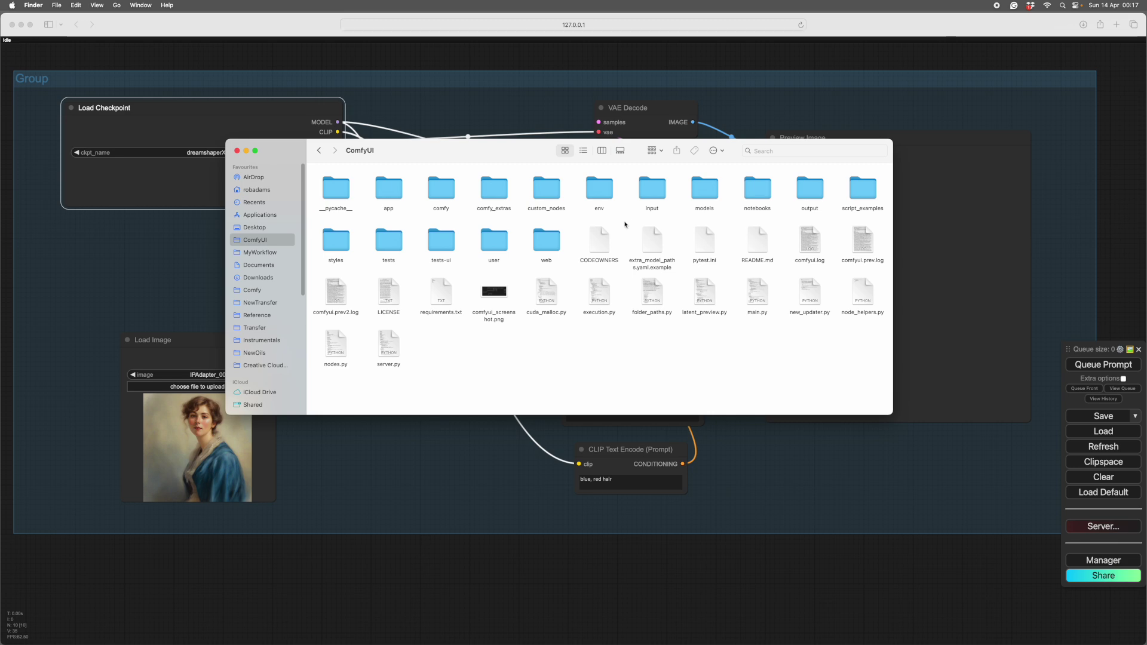
double_click(706, 187)
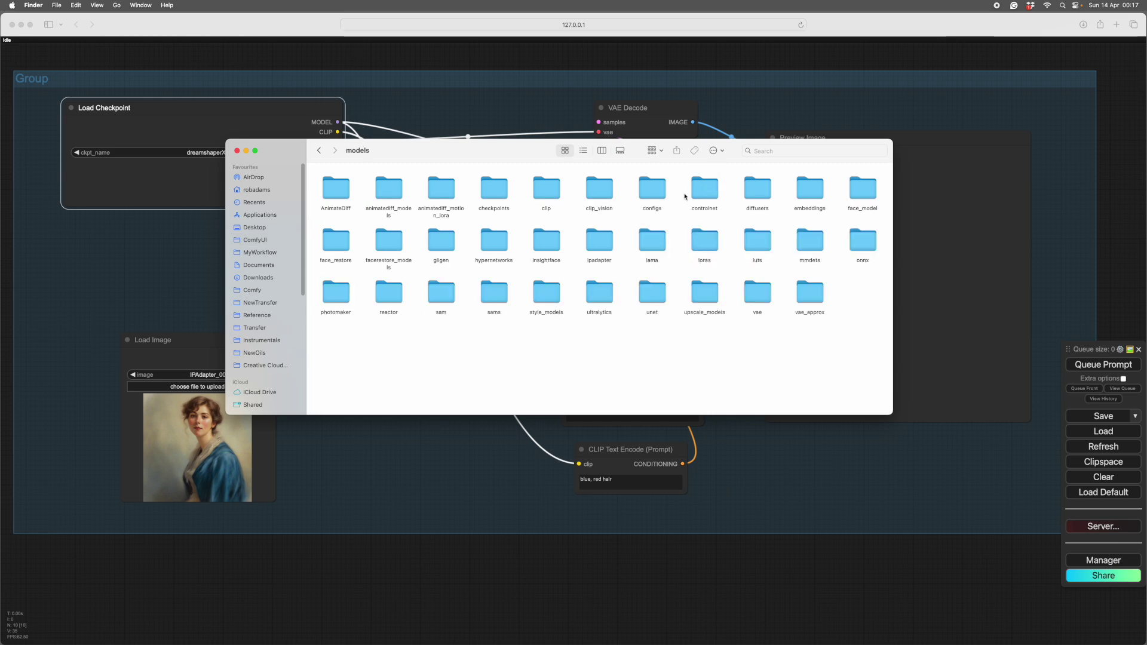
double_click(705, 240)
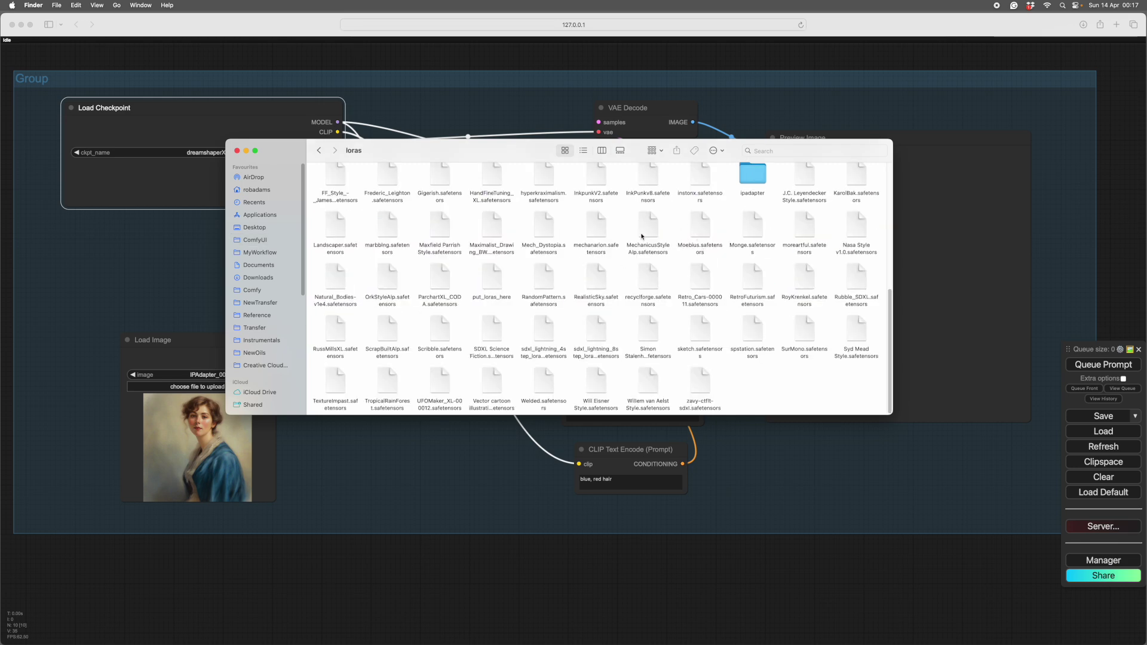
Step: Look through the LoRA files in the loras folder, close the Finder window and return to the workflow
scroll(544, 248, up, 3)
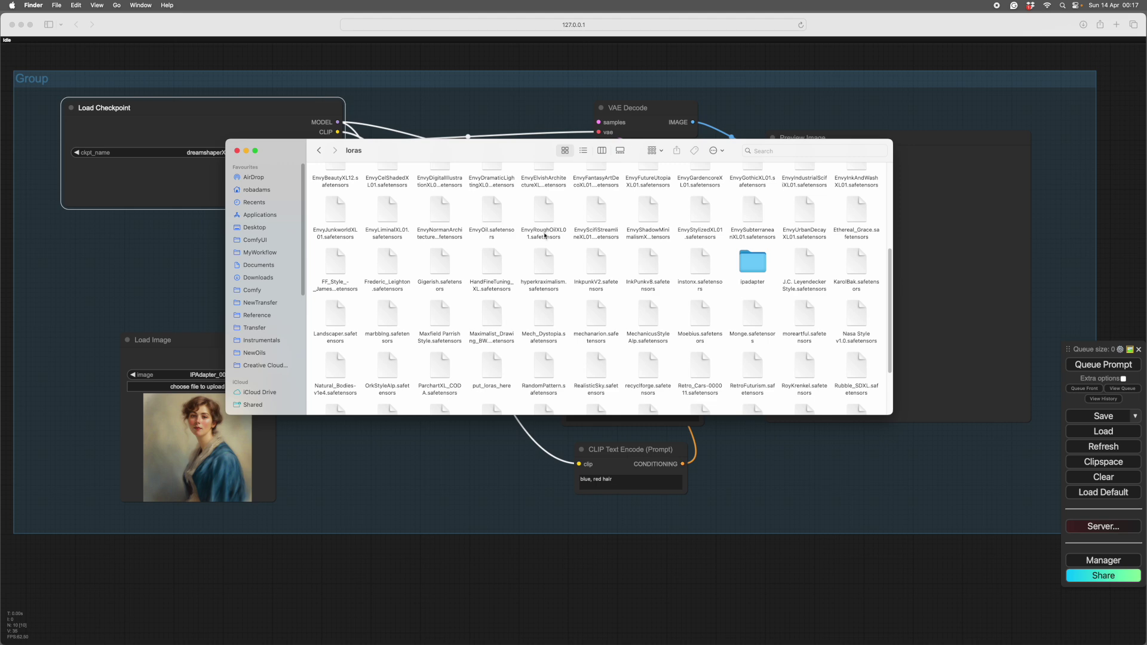
drag(481, 161, 446, 178)
scroll(545, 245, down, 3)
scroll(544, 245, up, 5)
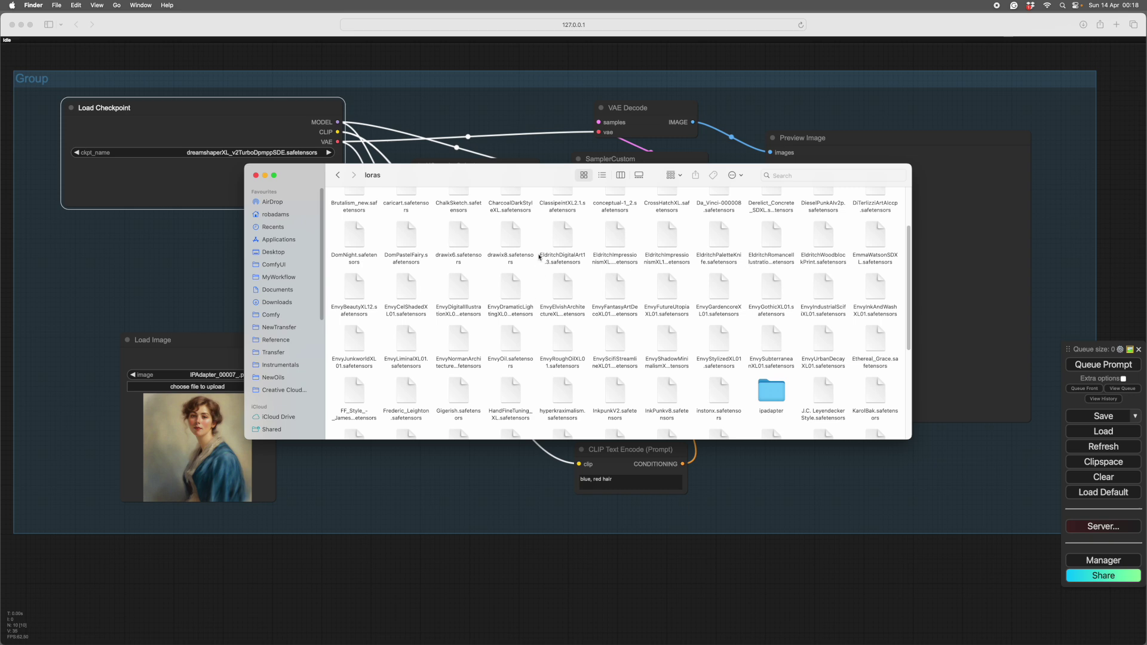
drag(496, 185, 485, 183)
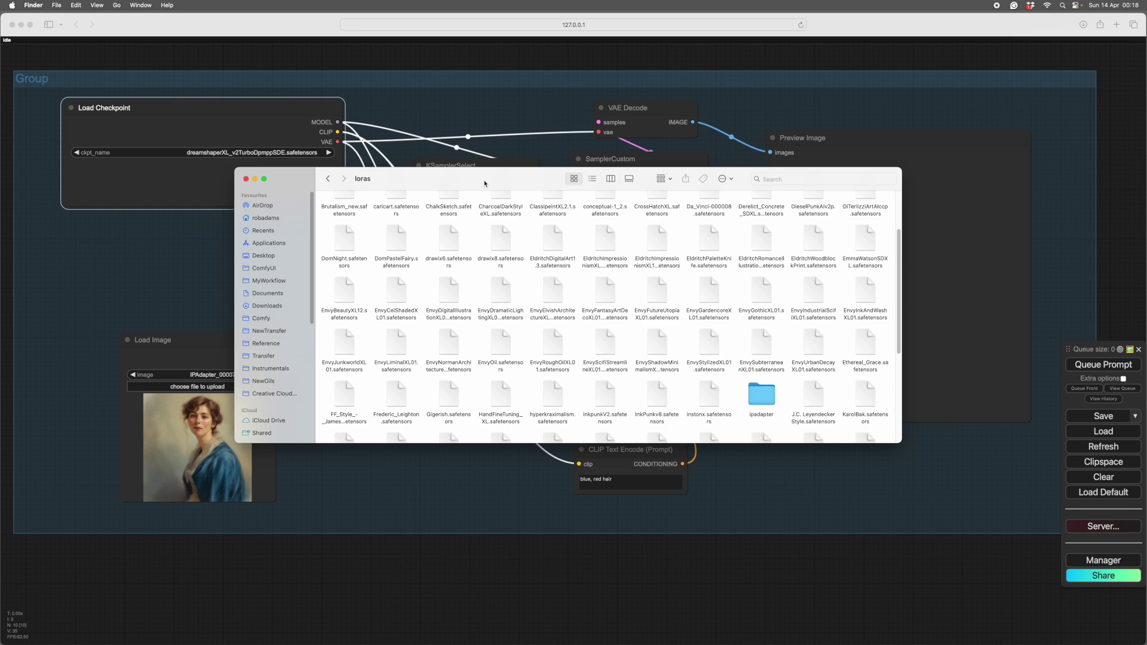
click(496, 179)
click(500, 178)
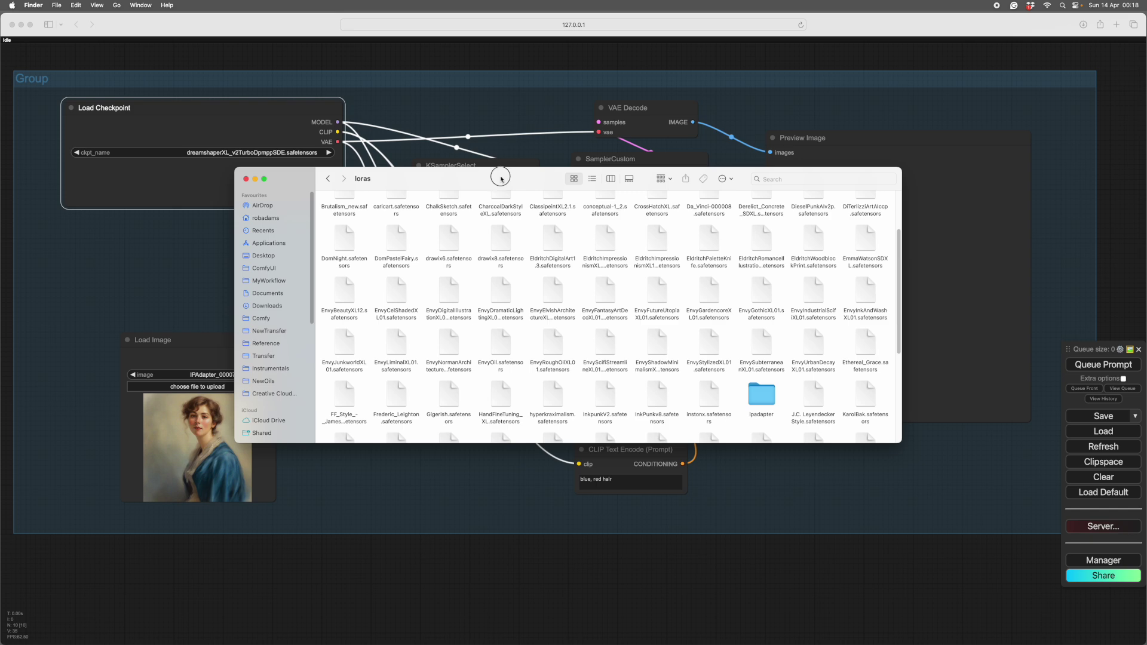
click(246, 179)
click(281, 246)
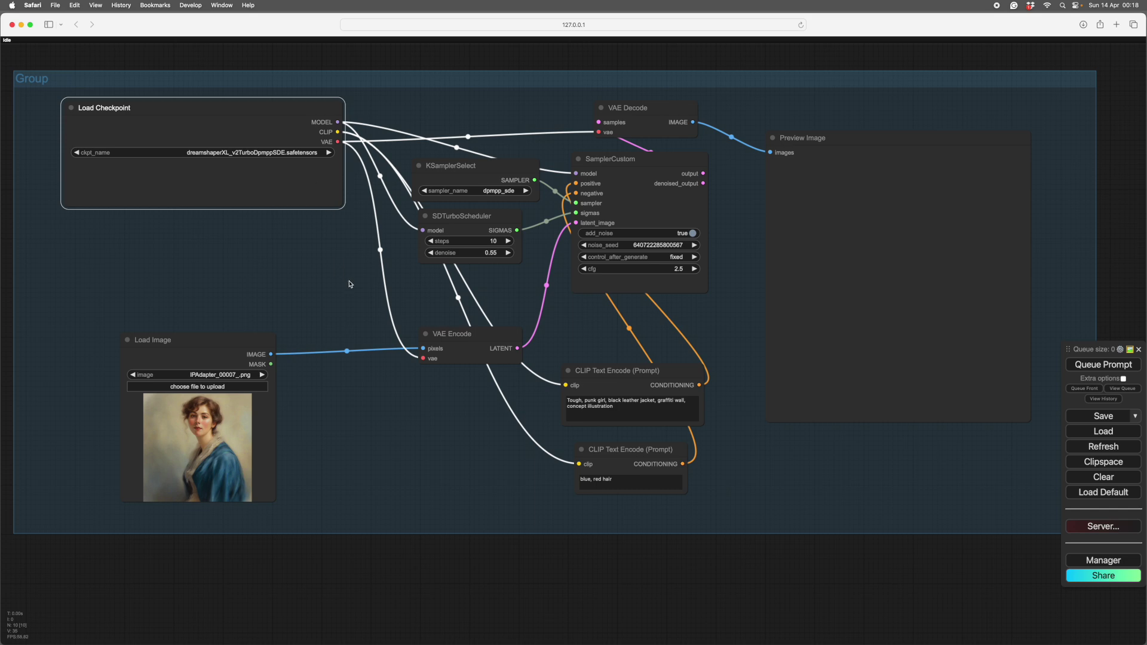
Step: Move the Load Image node down and add a Load LoRA node between it and the Load Checkpoint node
mouse_move(319, 281)
mouse_down()
mouse_move(332, 282)
mouse_move(319, 279)
mouse_up()
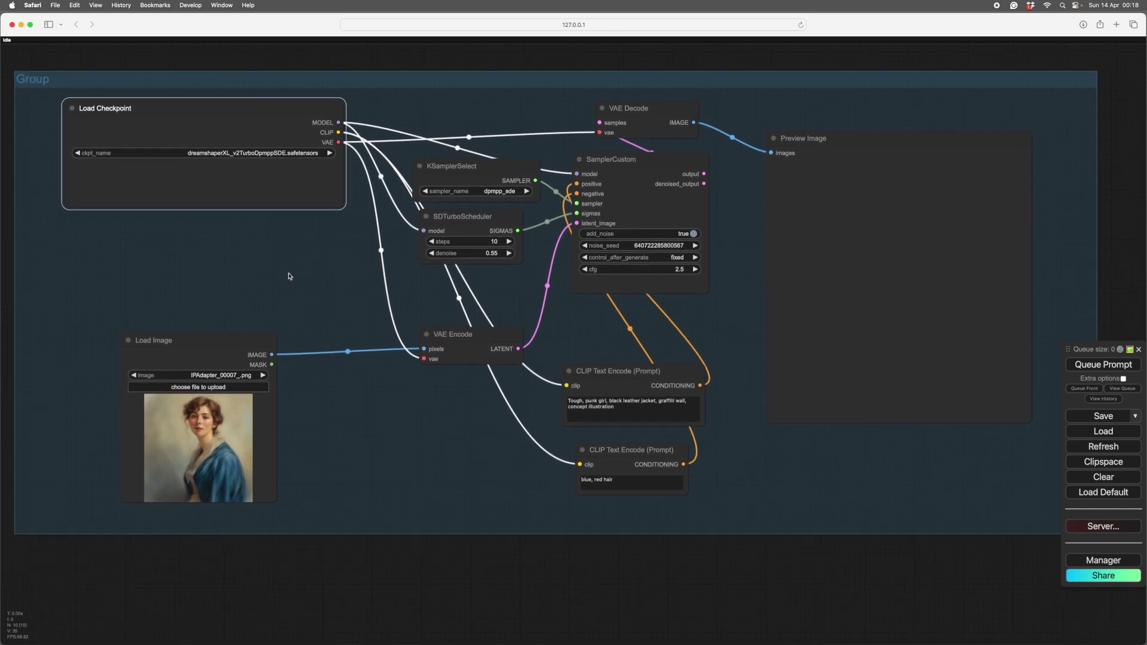
drag(234, 345, 226, 360)
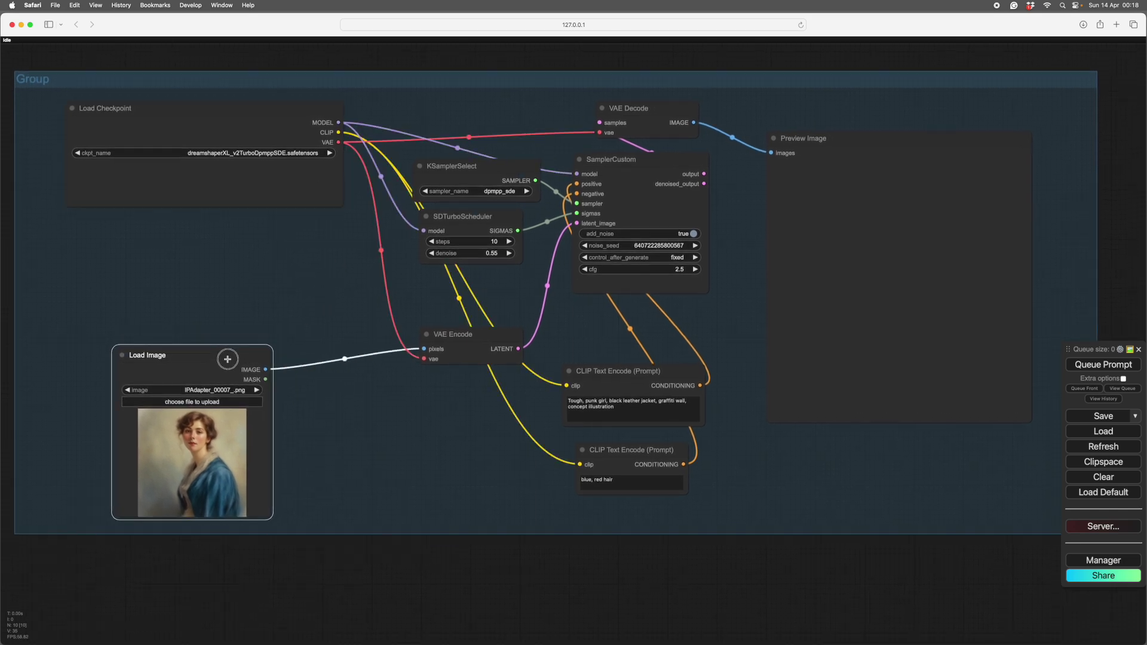
click(181, 245)
right_click(205, 226)
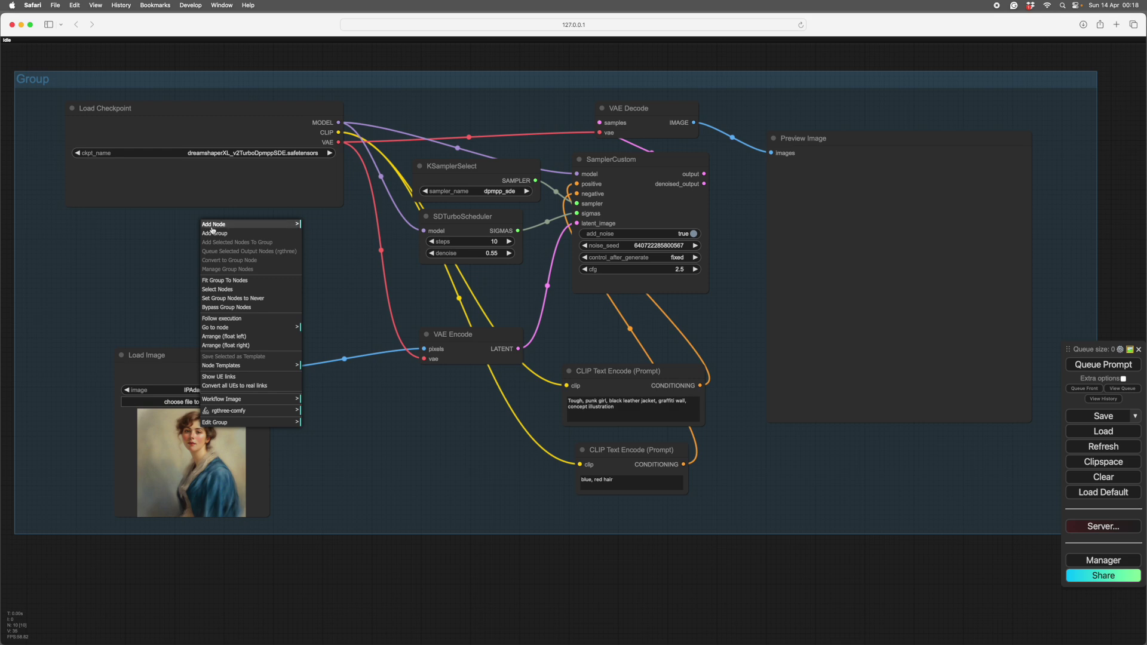
click(216, 226)
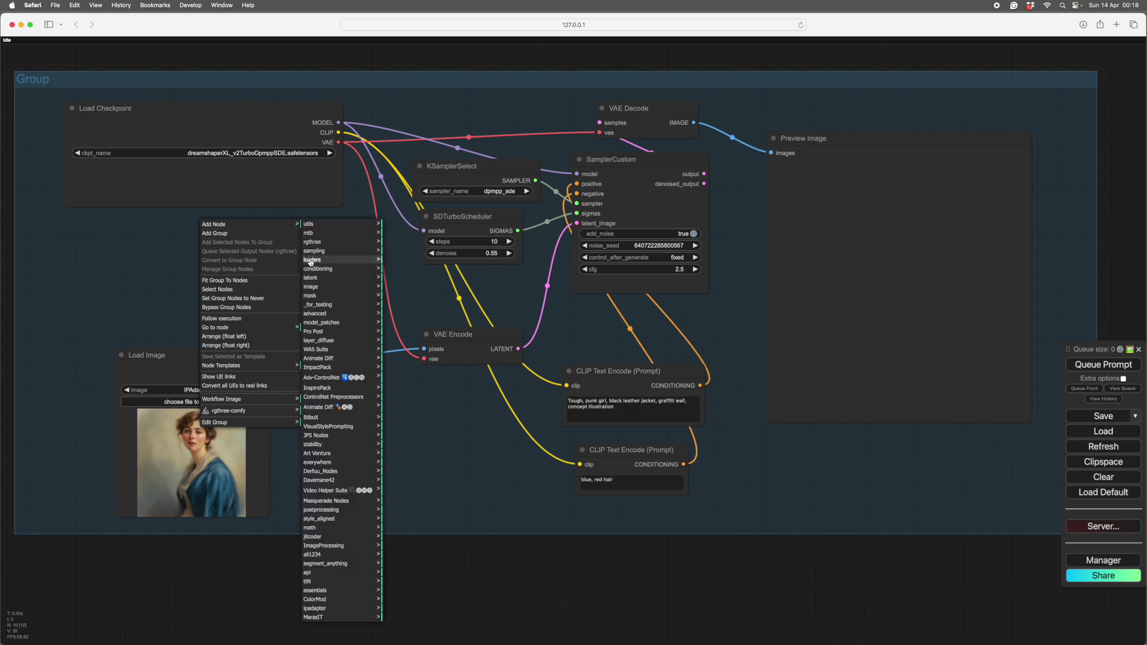
click(310, 260)
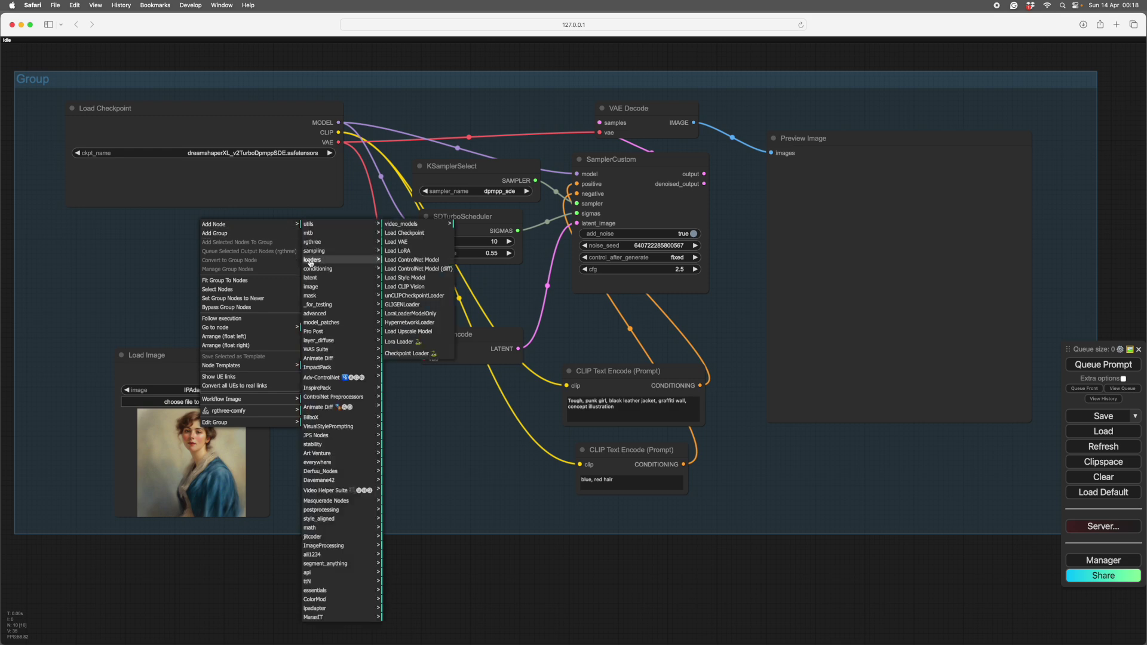
click(395, 251)
drag(332, 229, 287, 241)
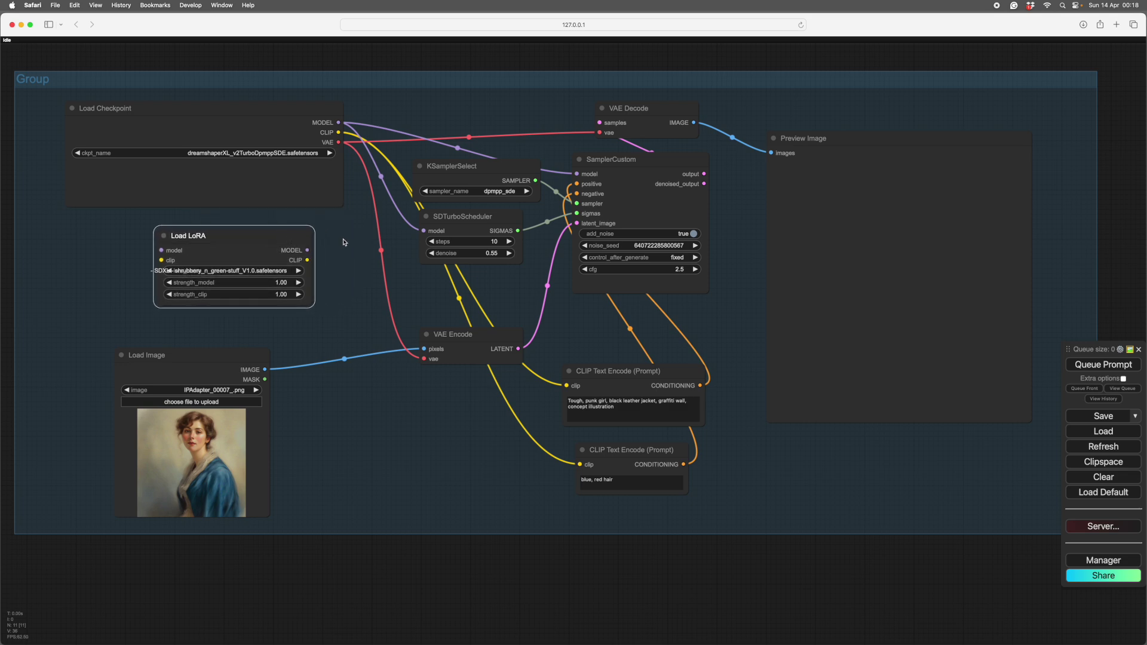
Step: Connect the Load Checkpoint node's MODEL and CLIP outputs to the model and clip inputs of Load LoRA
click(277, 112)
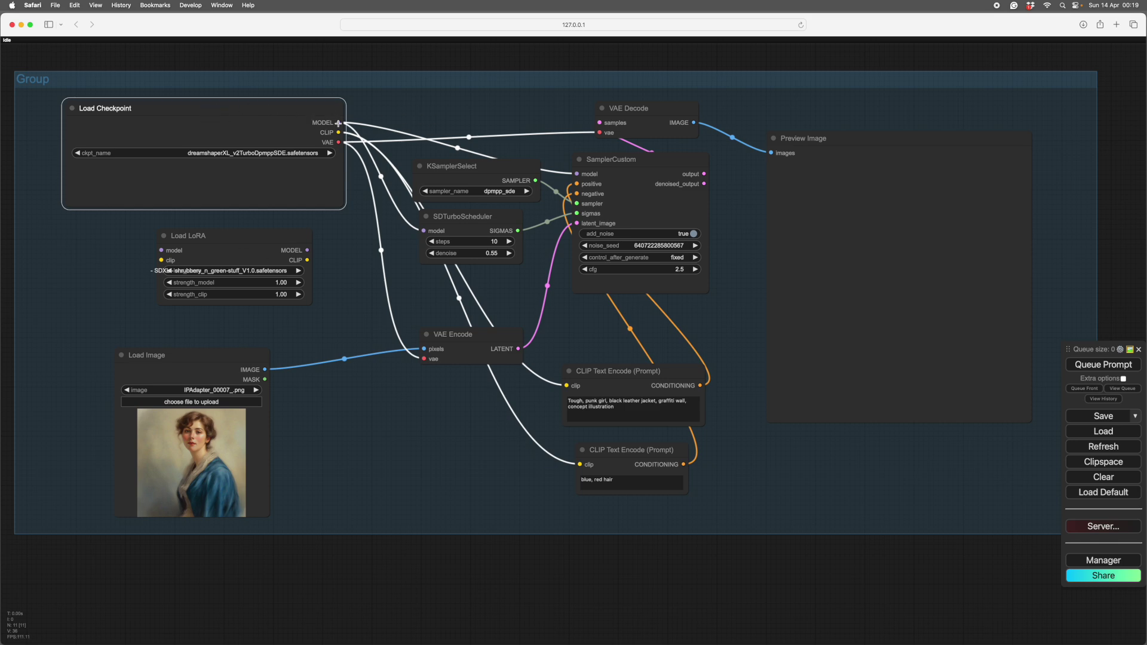
drag(338, 122, 165, 249)
drag(340, 132, 161, 260)
drag(260, 237, 253, 239)
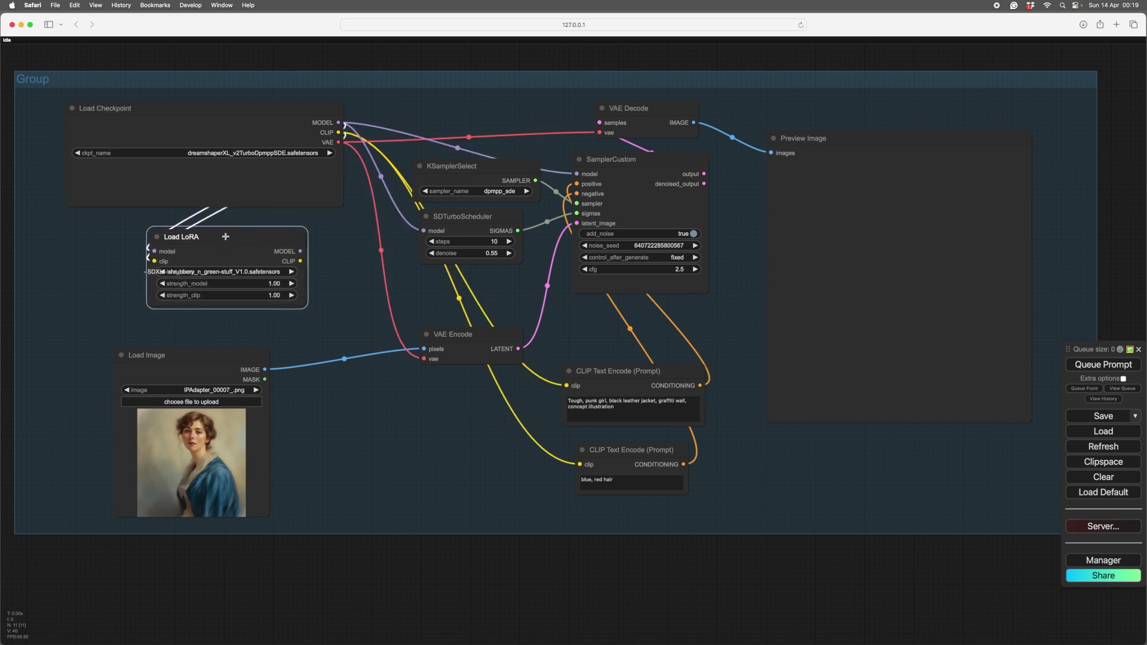
Step: Connect Load LoRA's MODEL output to SamplerCustom and its CLIP output to both CLIP Text Encode nodes
drag(301, 252, 579, 173)
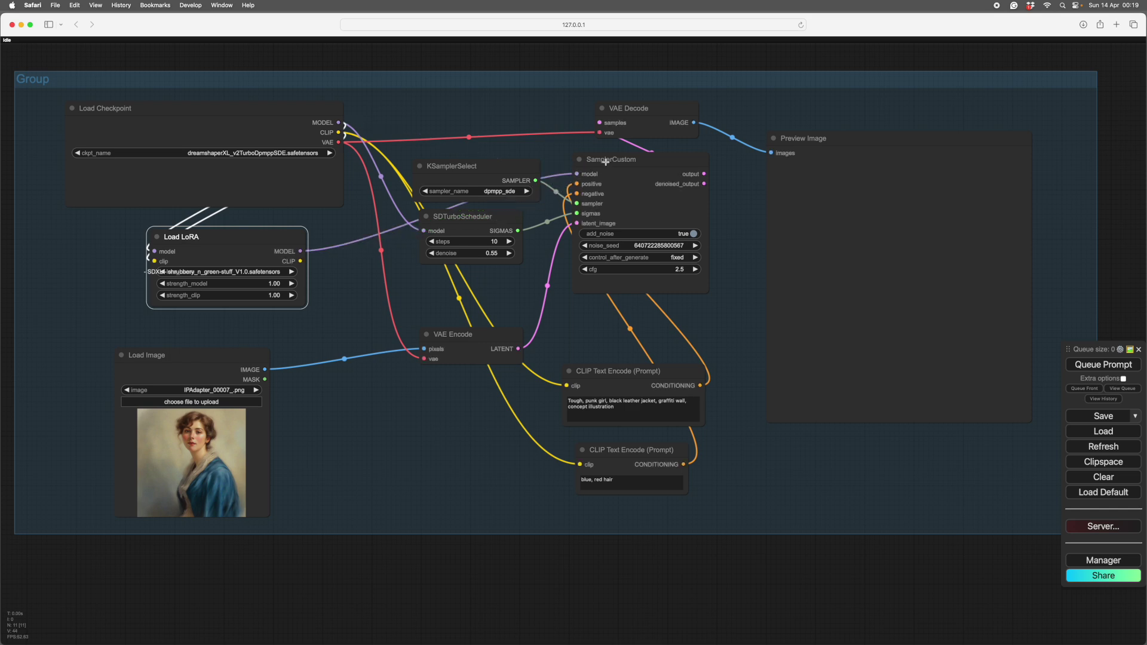
click(606, 161)
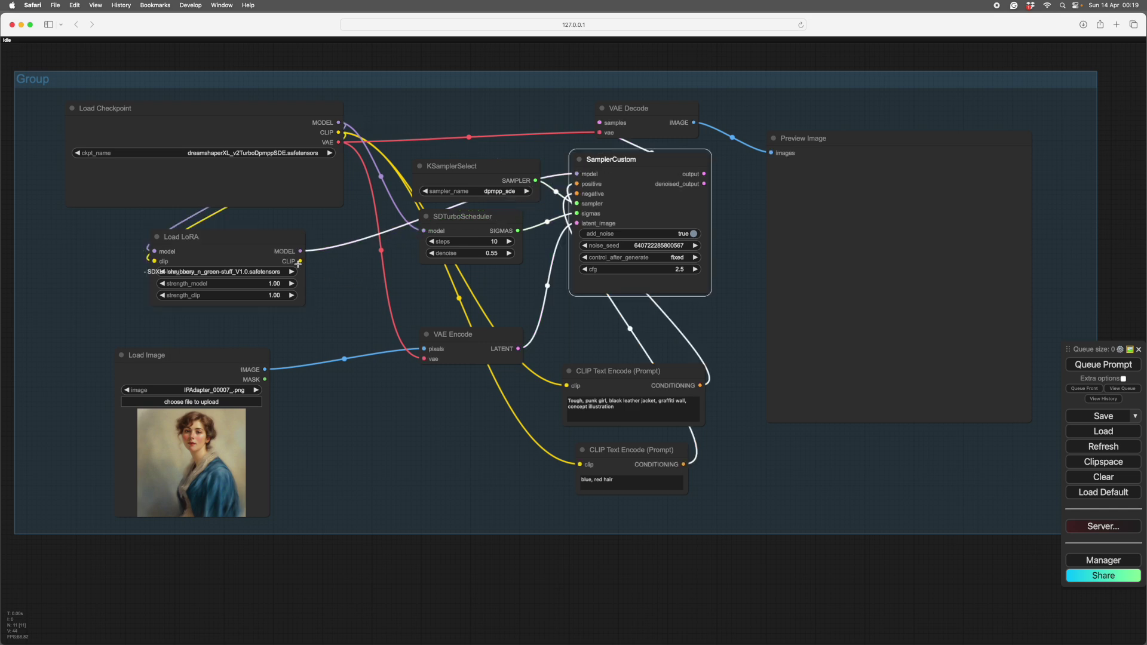
drag(300, 261, 566, 387)
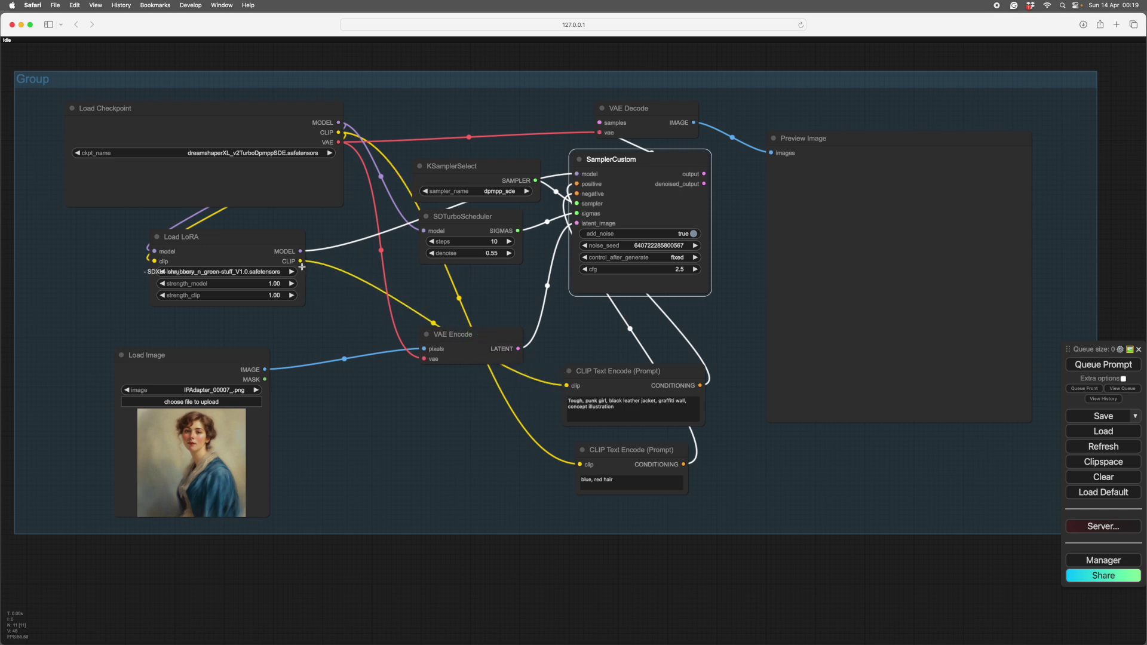
drag(302, 261, 567, 464)
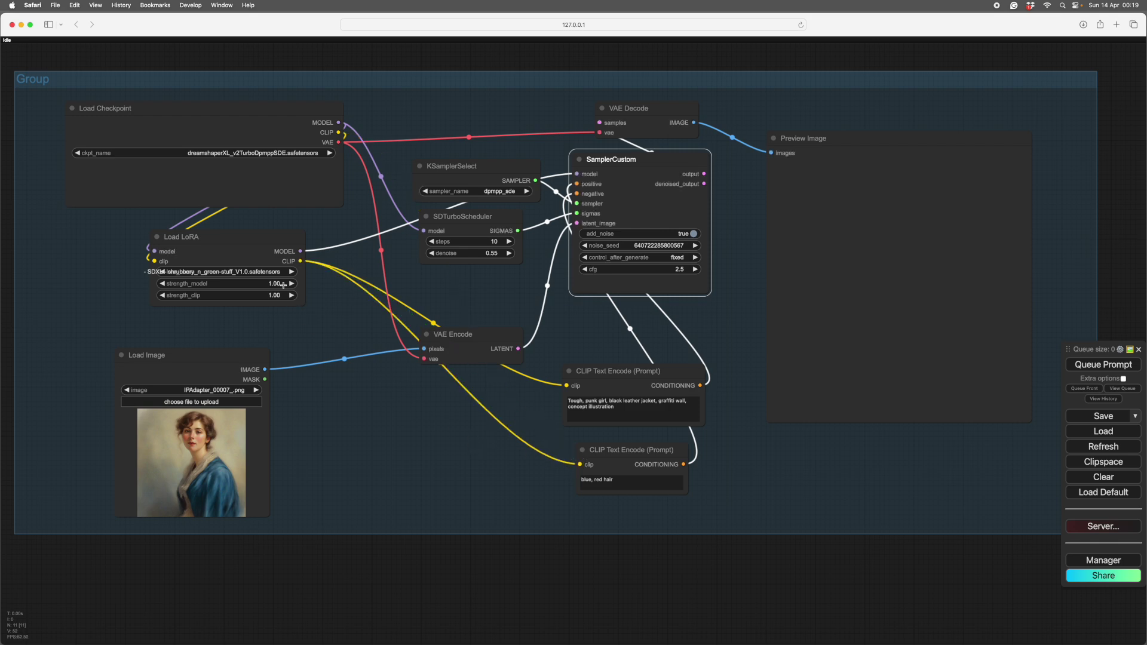
Step: Widen and reposition the Load LoRA node beneath Load Checkpoint and set its lora_name to EldritchDigitalArt1.3.safetensors
drag(253, 236, 229, 234)
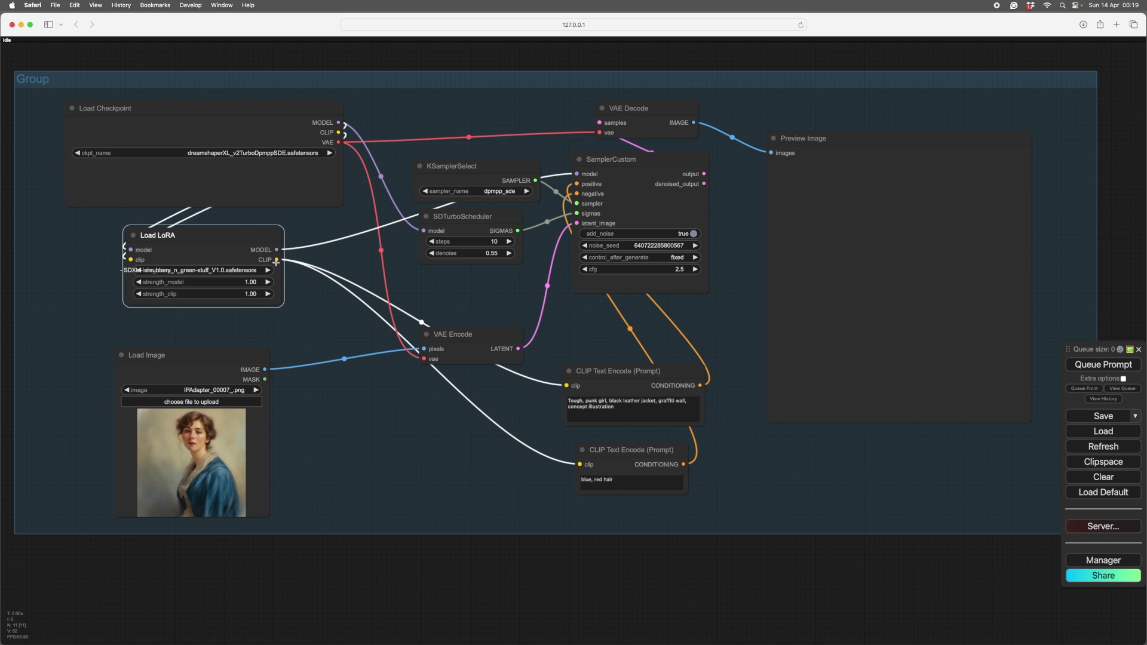
drag(244, 235, 236, 233)
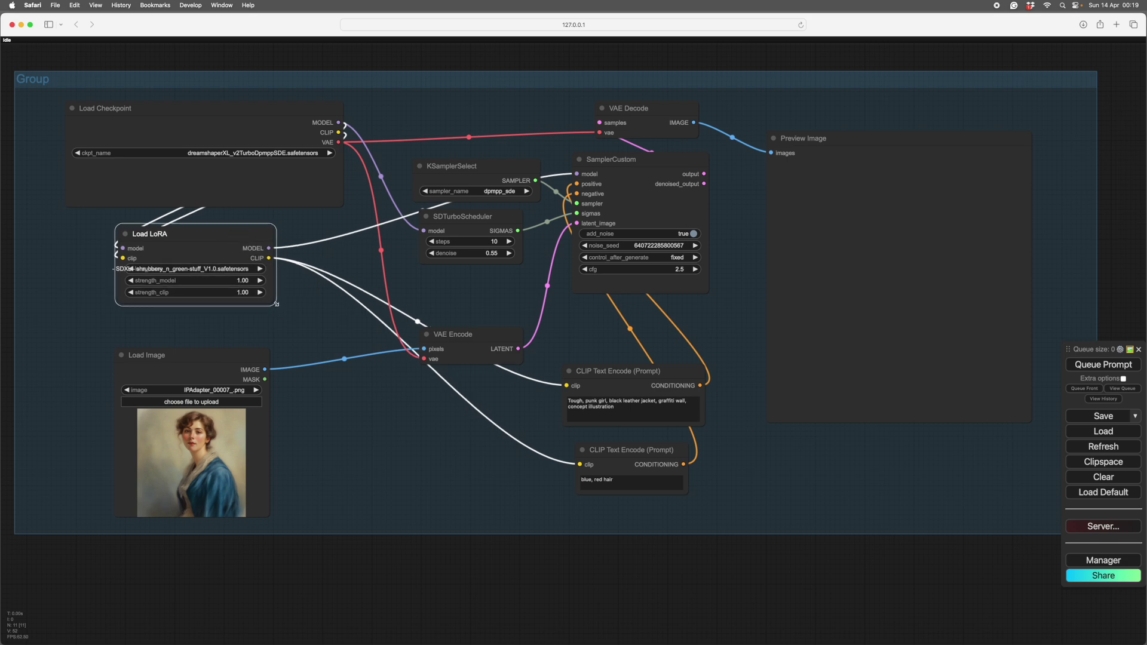
drag(276, 304, 363, 324)
click(264, 267)
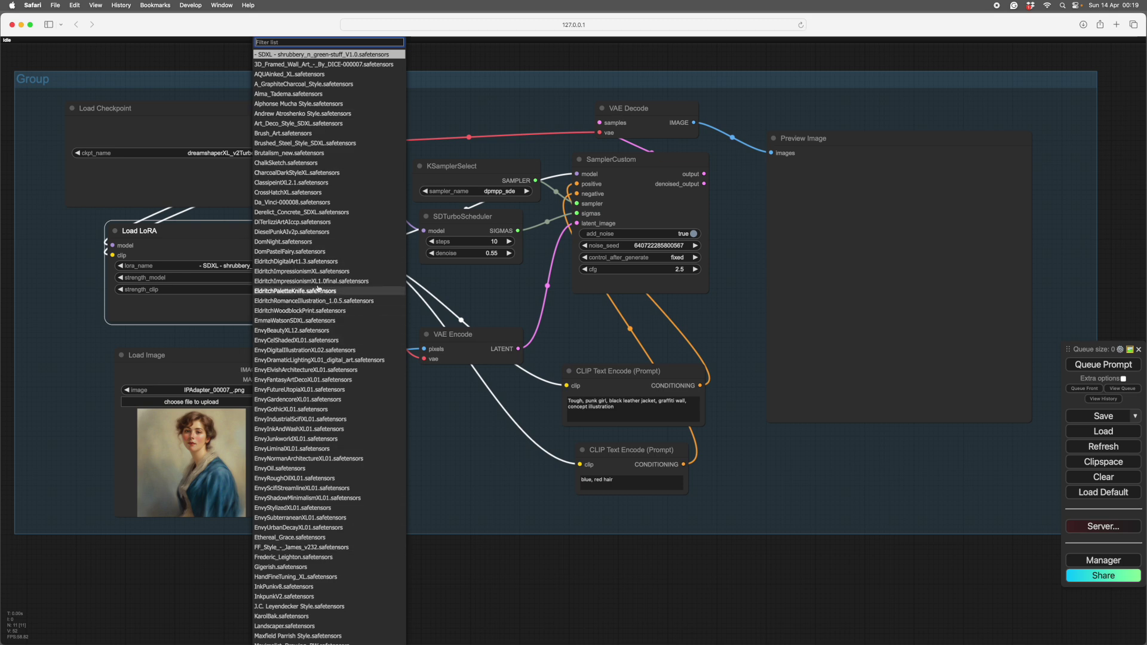
click(294, 262)
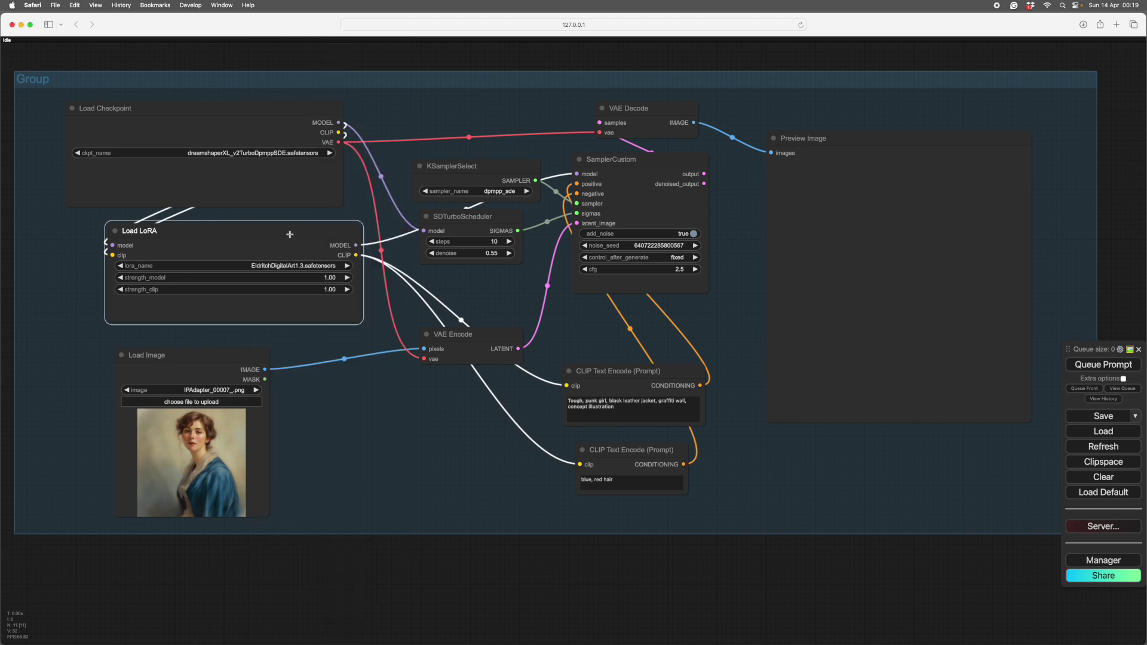
drag(289, 234, 277, 237)
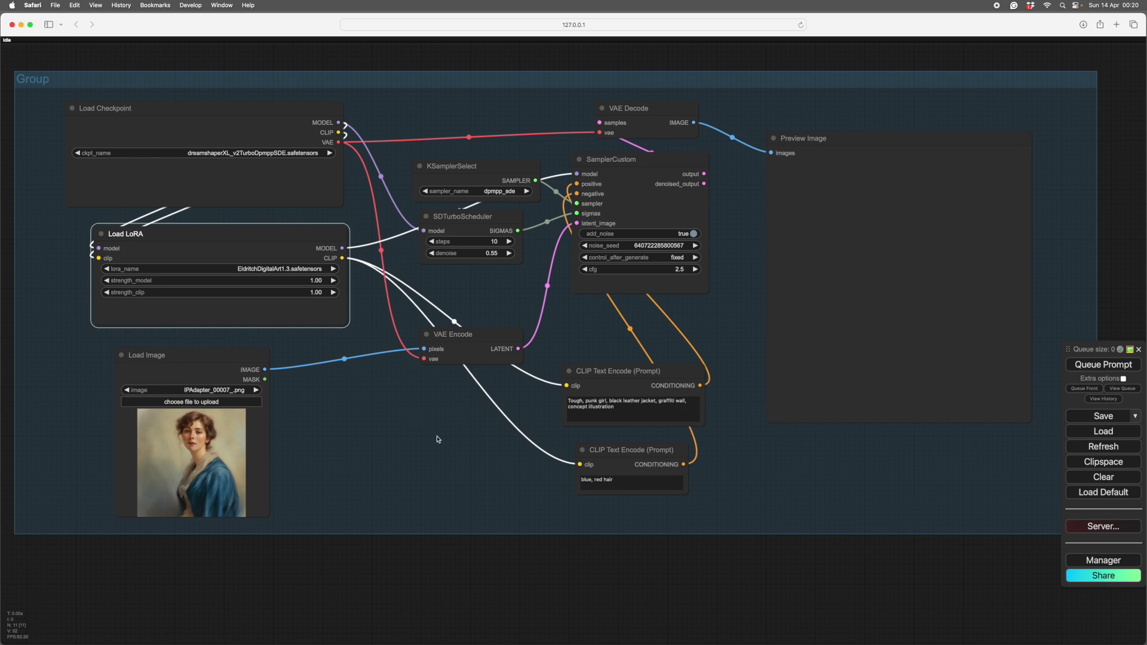
Step: Move the CLIP Text Encode node with the punk girl prompt up, closer to the SamplerCustom node
drag(450, 440, 473, 446)
scroll(472, 446, up, 3)
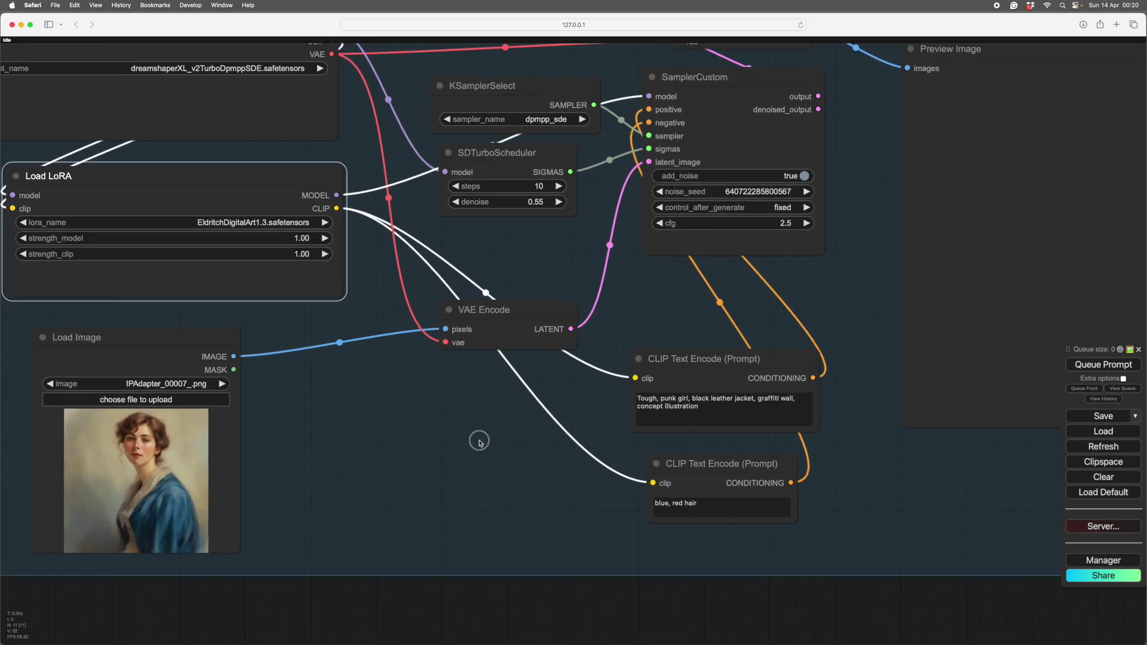
drag(476, 442, 445, 431)
scroll(460, 431, down, 3)
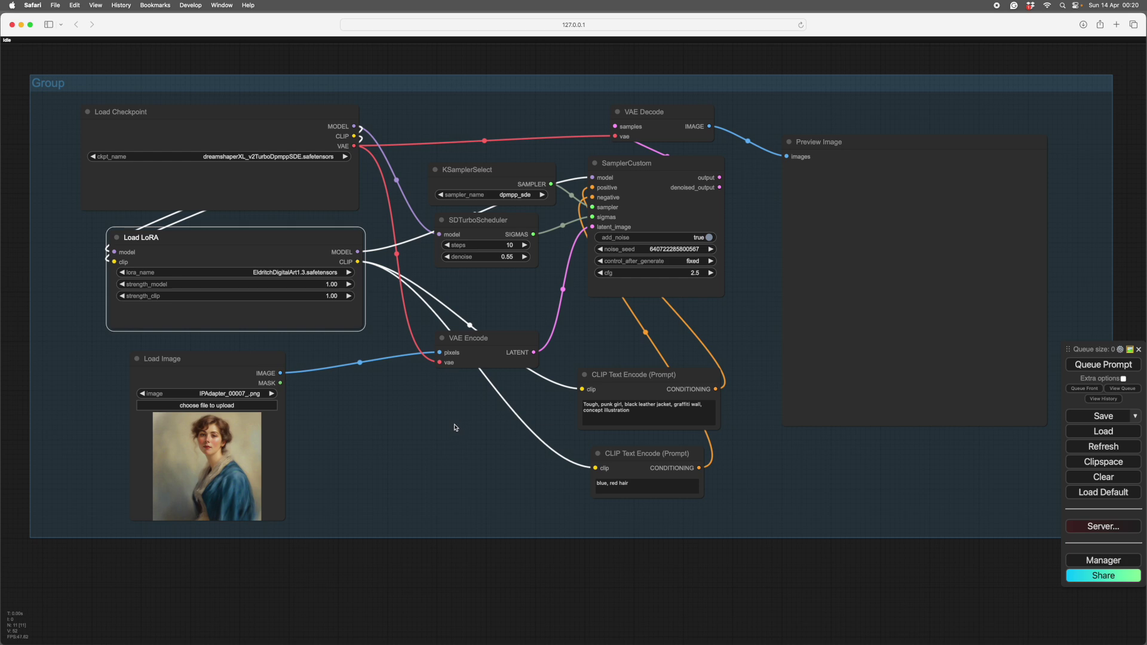
click(641, 375)
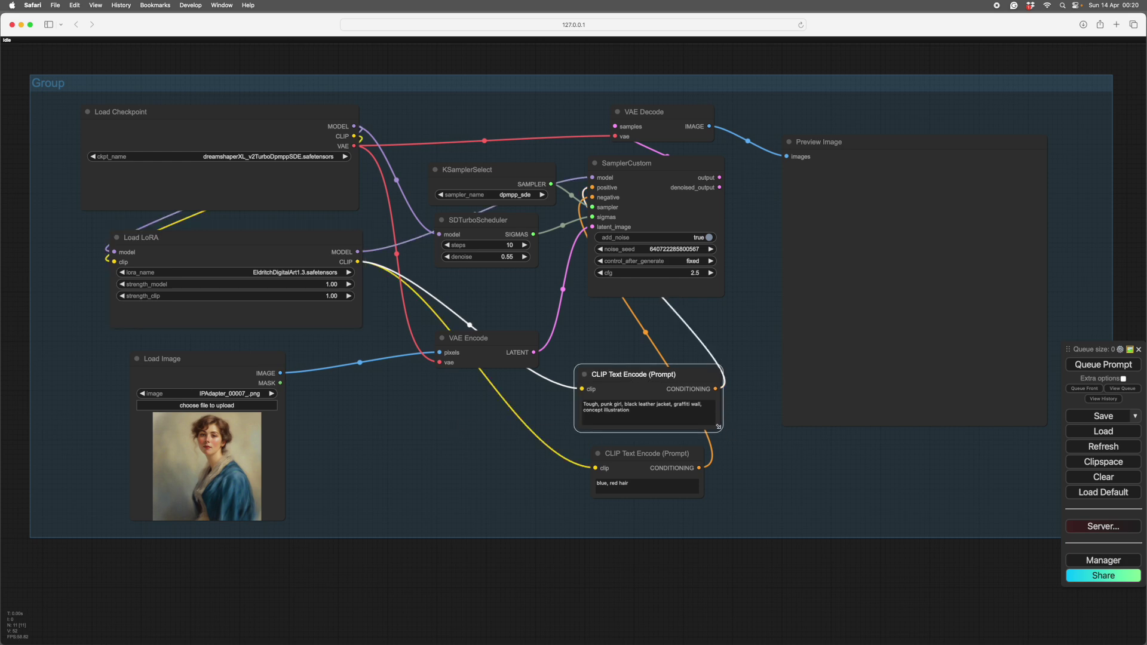
drag(678, 372, 671, 350)
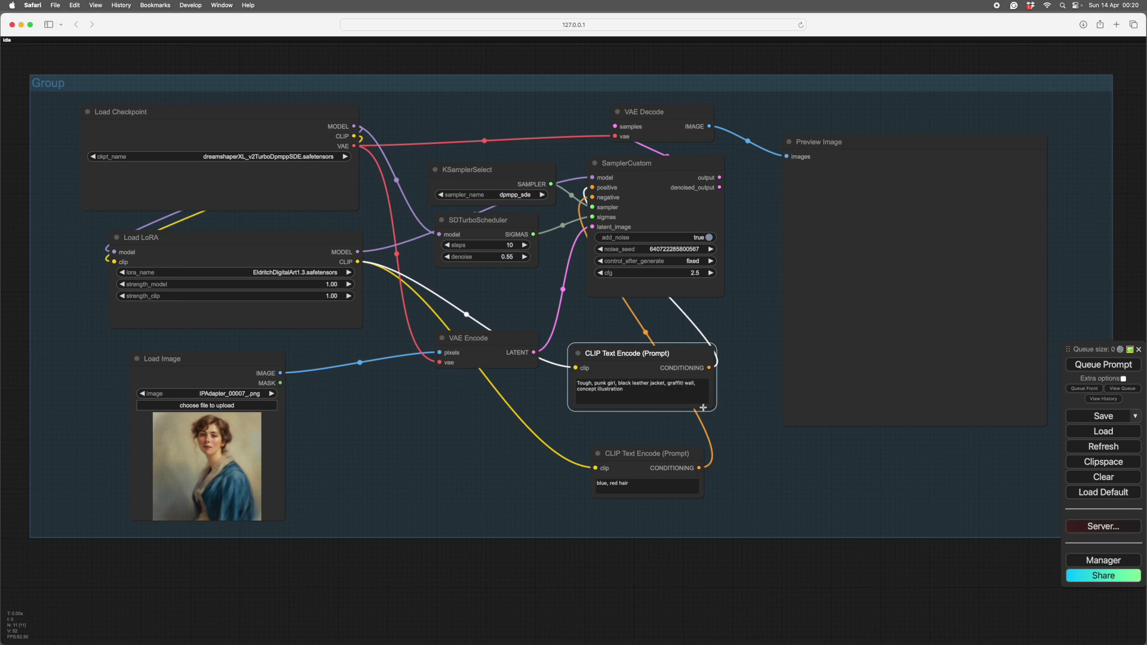
Step: Widen the CLIP Text Encode node with the punk girl prompt and replace "Tough, punk" with "fairytale" in its text
drag(715, 410, 738, 416)
click(626, 393)
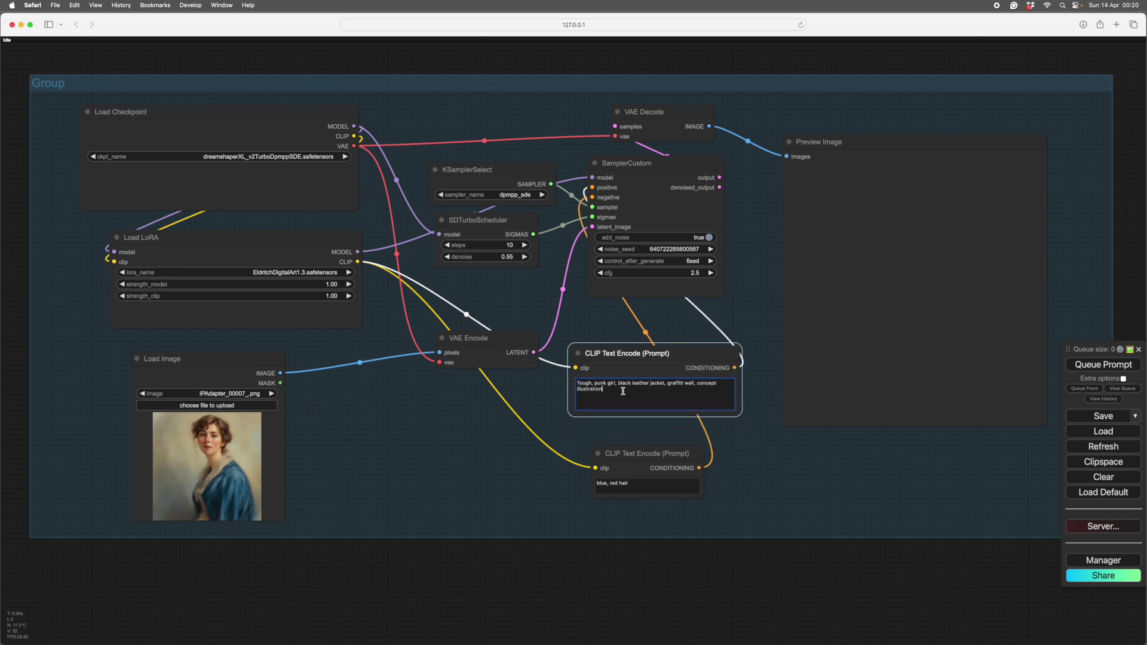
scroll(471, 427, up, 4)
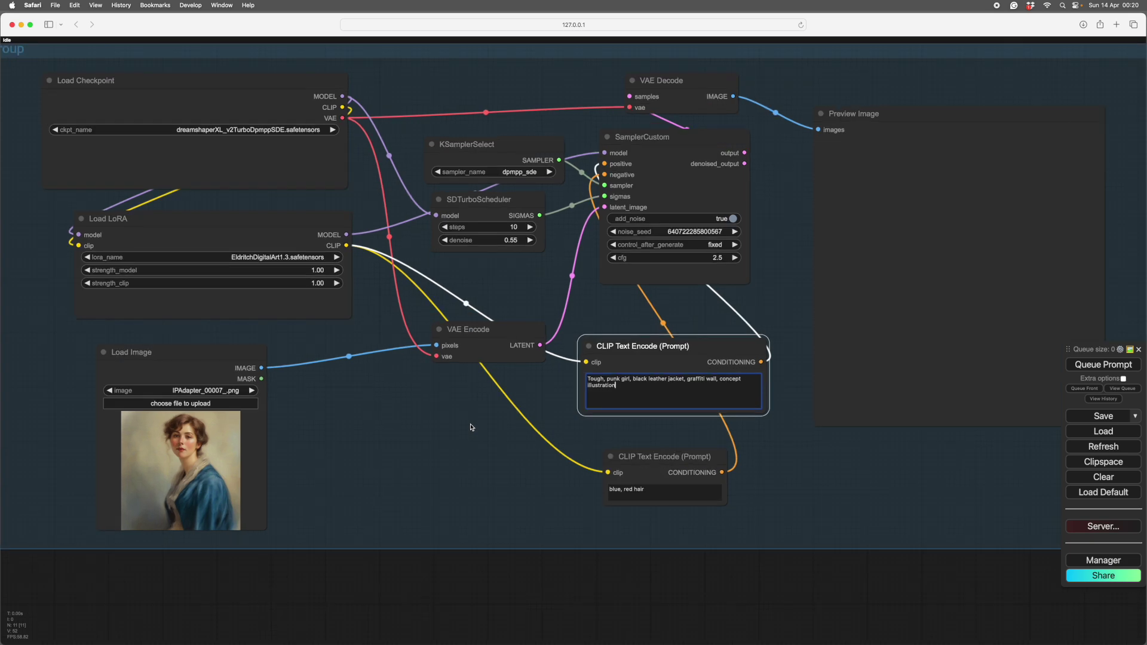
drag(430, 419, 496, 425)
scroll(508, 425, up, 3)
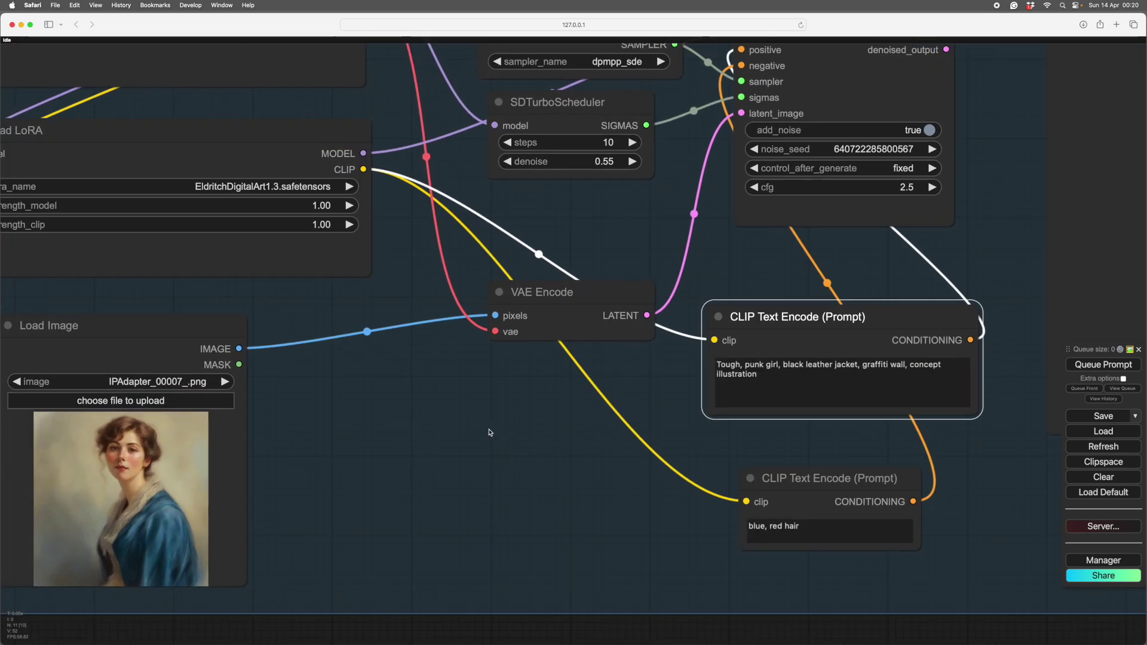
drag(665, 371, 448, 407)
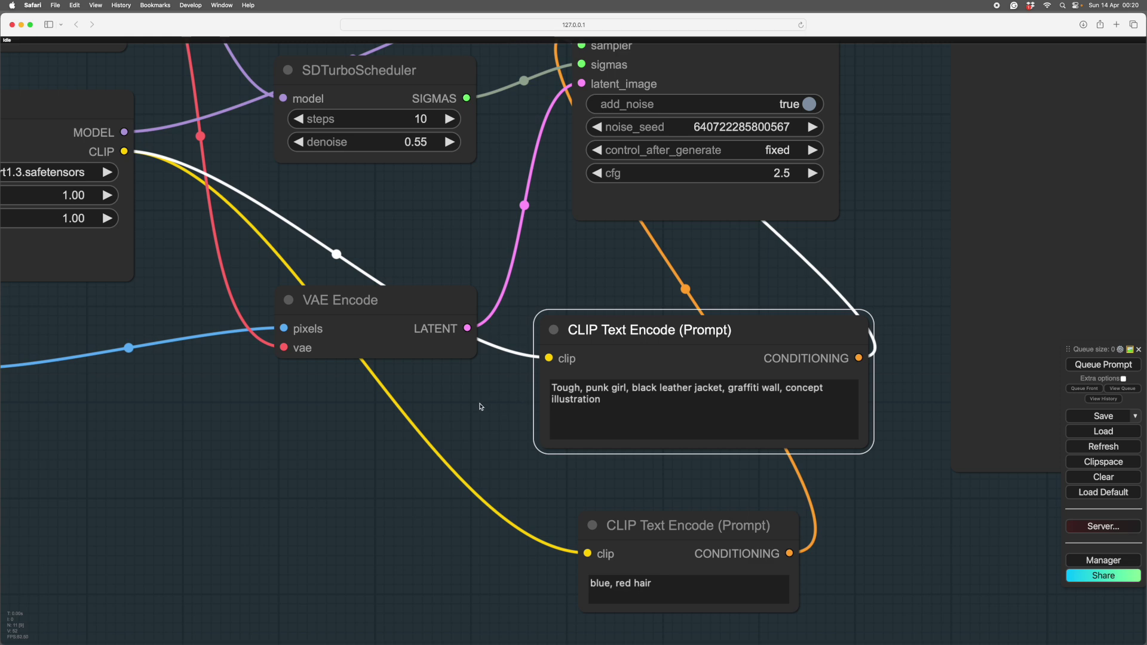
double_click(590, 388)
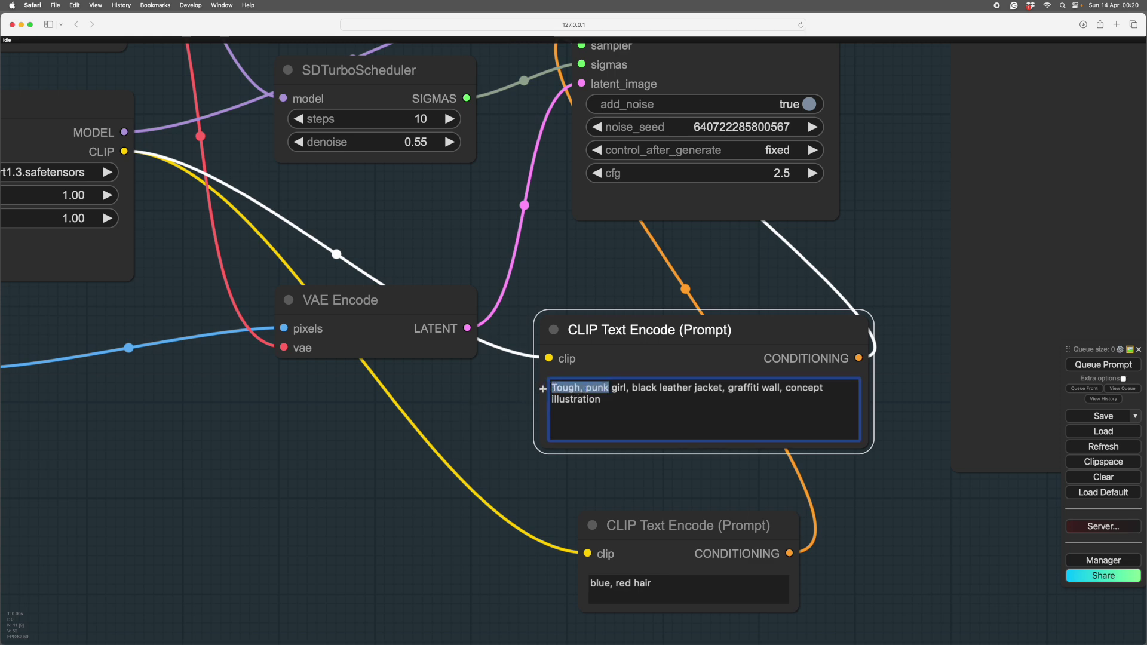
text(fairytale)
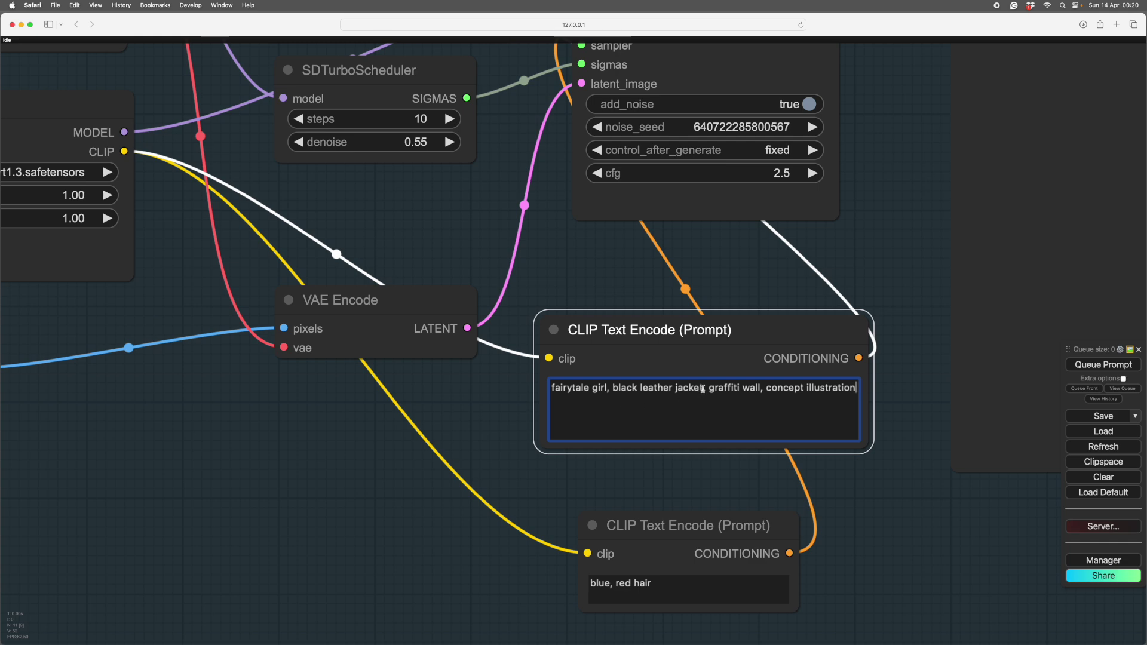
Step: In the fairytale girl prompt, replace "black leather jacket" with "rich gown" and "graffiti wall" with "magical forest"
drag(703, 389, 612, 389)
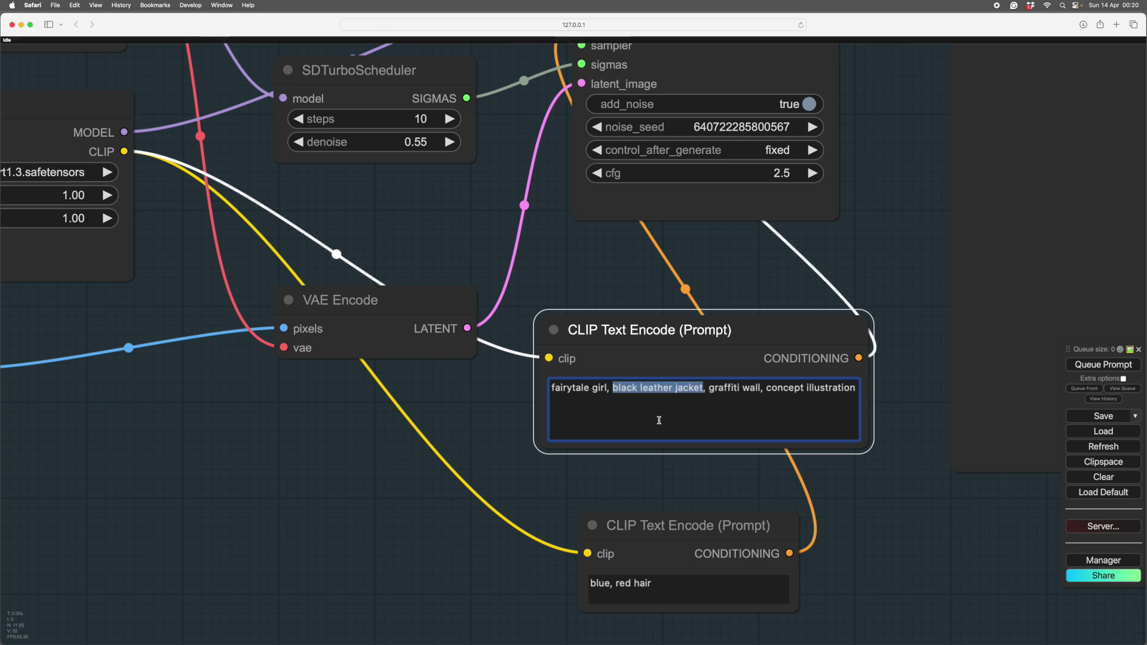
text(rich)
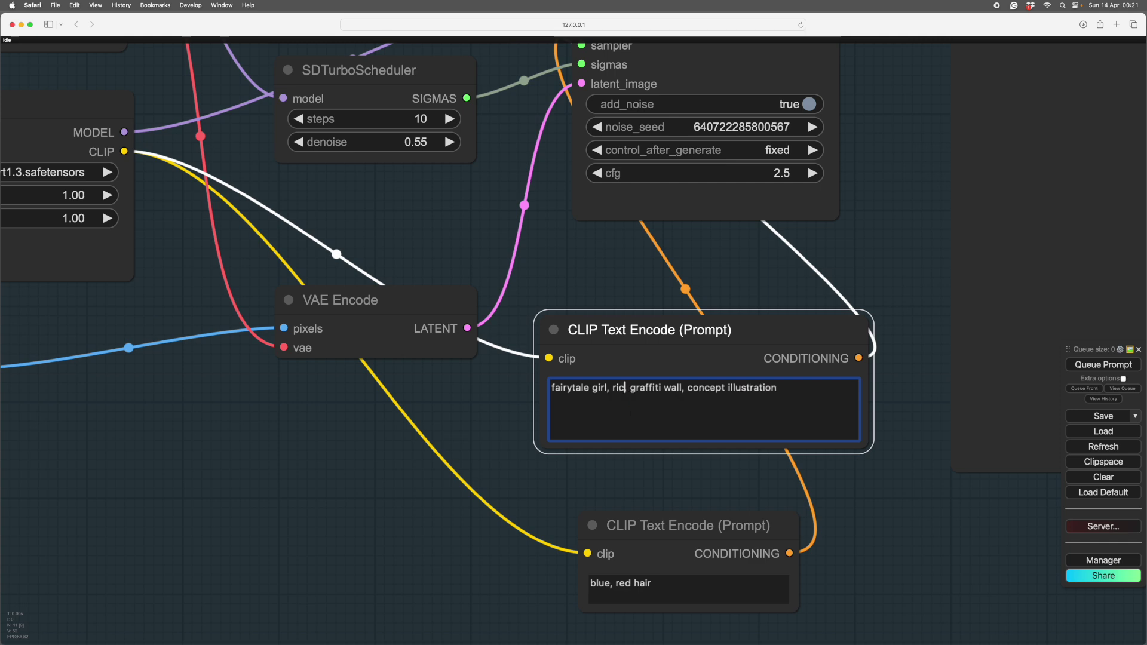
text( gown)
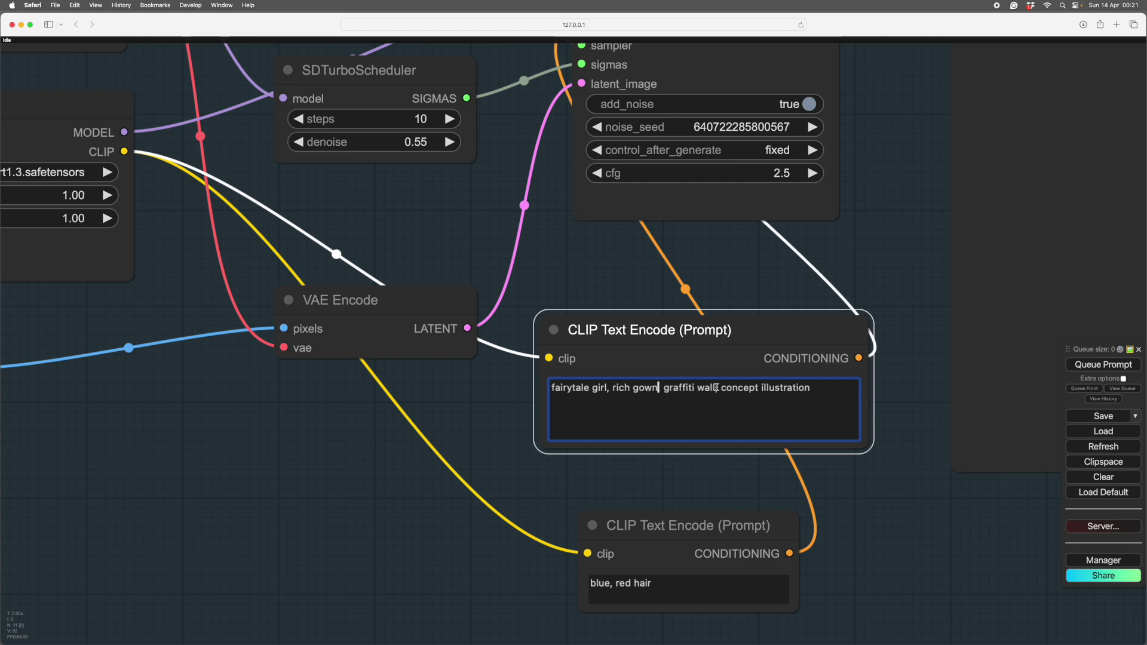
drag(716, 388, 662, 388)
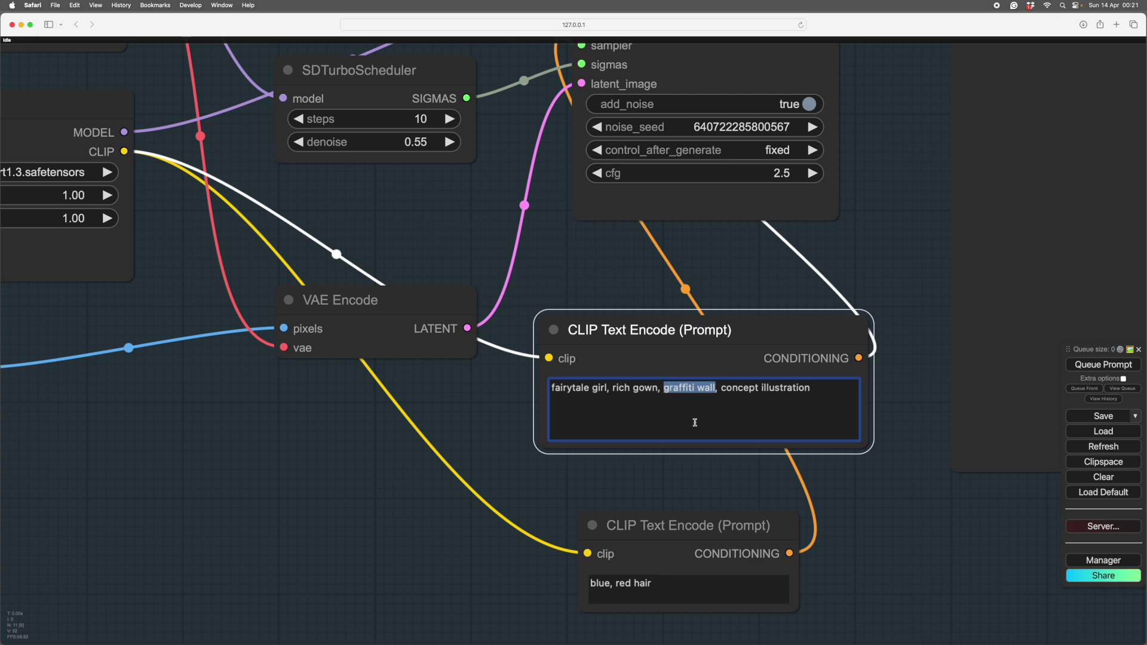
text(magical)
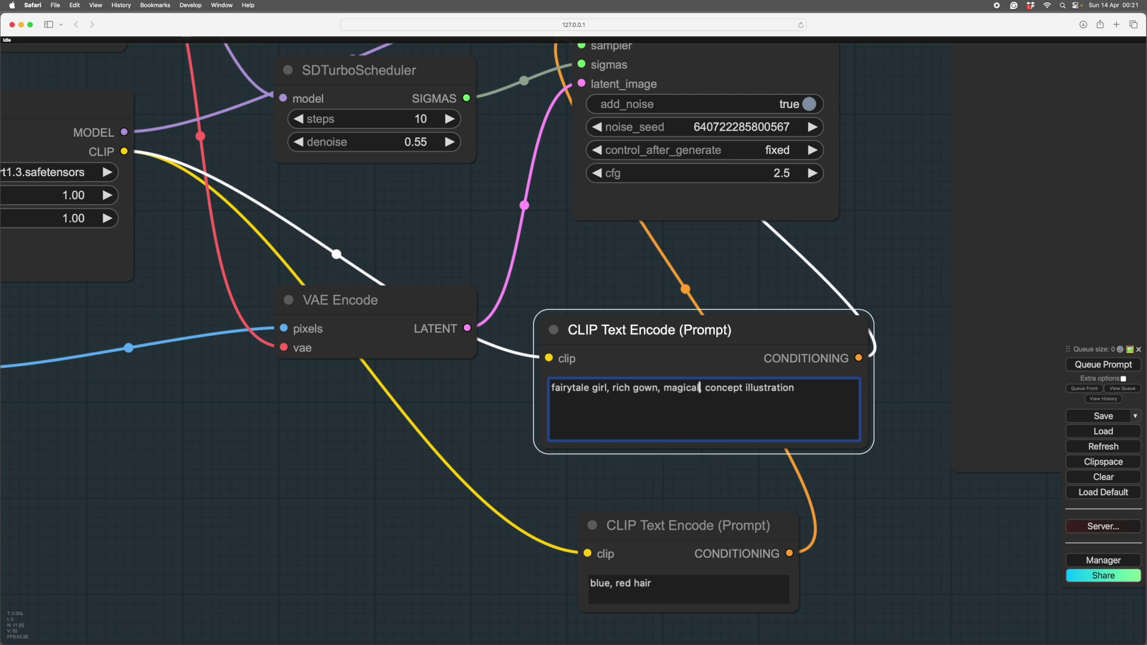
text(  forest,)
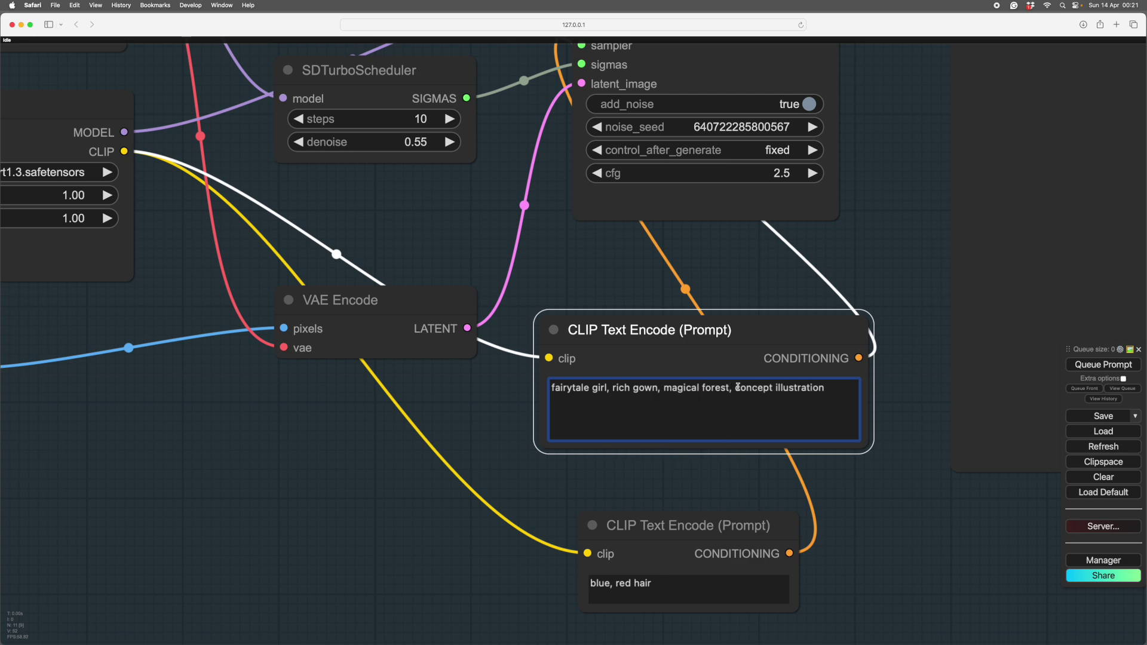
Step: Change "concept illustration" to "book illustration" in the positive prompt and append ", digital painting" at its end
drag(735, 388, 770, 390)
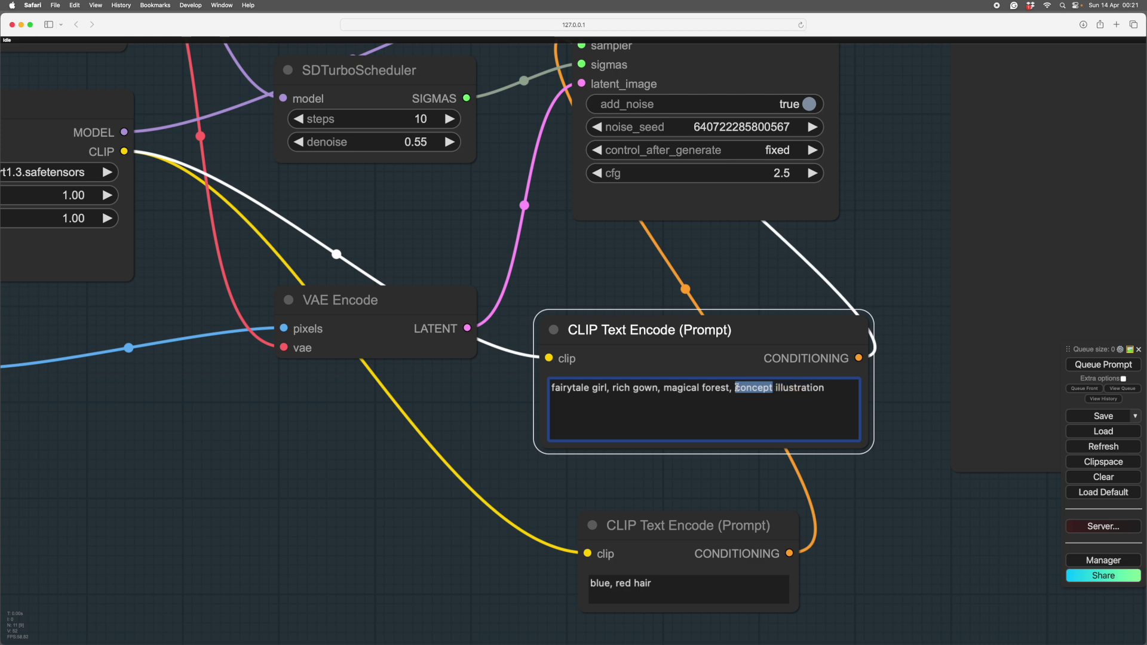
text(book)
click(821, 389)
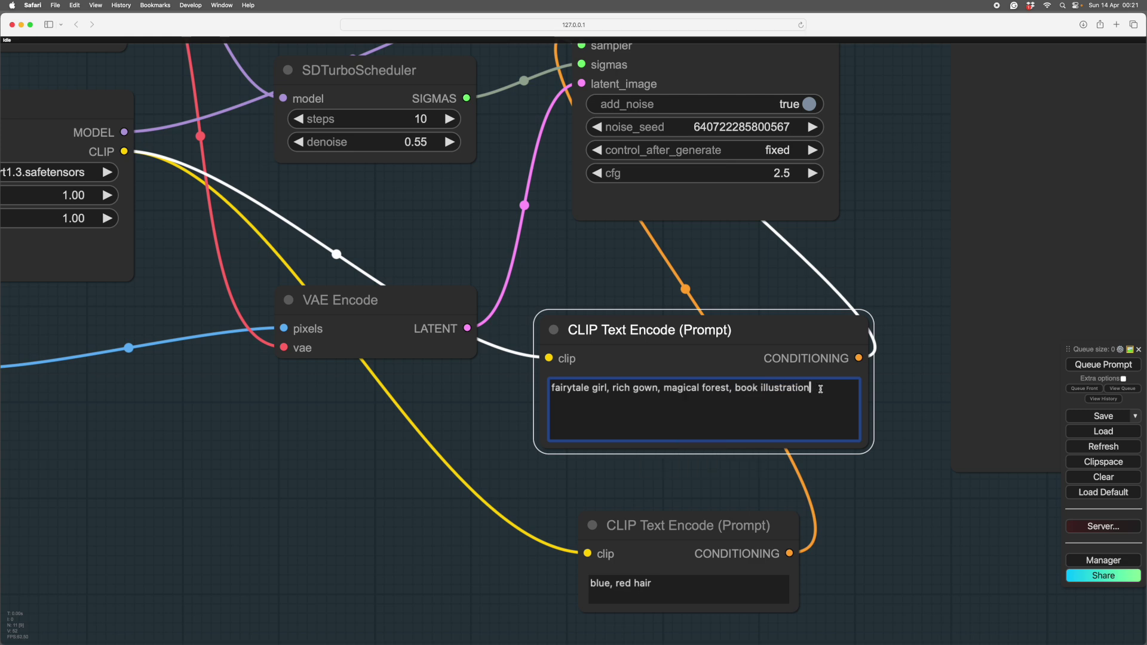
text(,)
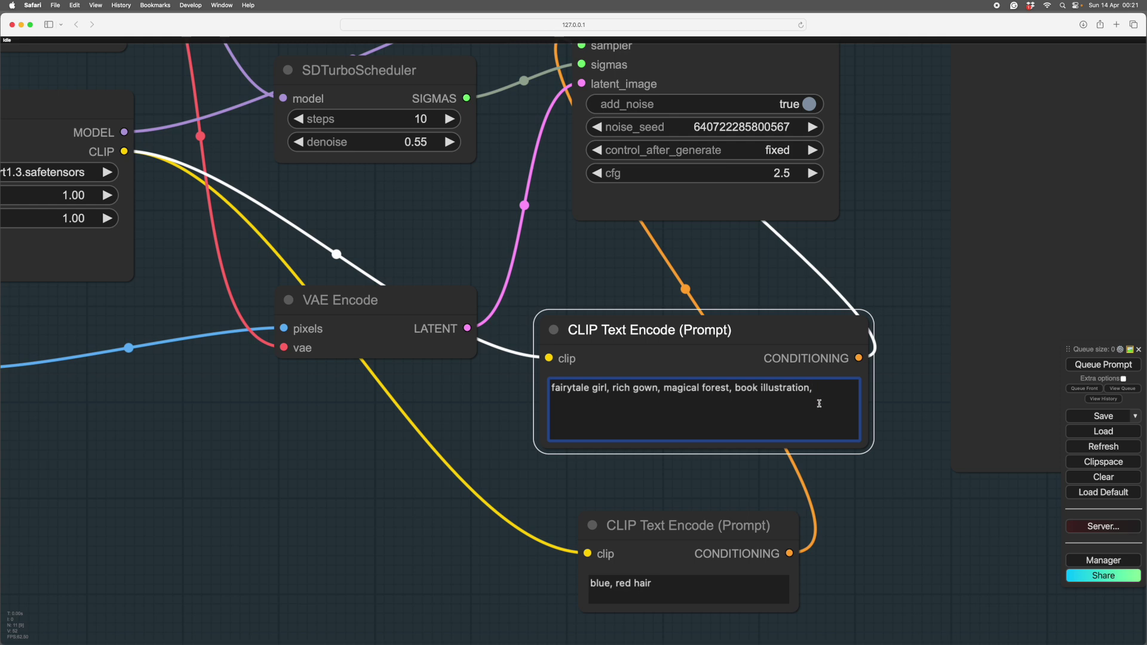
text(digital painting)
Step: Raise the denoise value of the SDTurboScheduler node to 0.75
scroll(310, 435, down, 4)
drag(320, 440, 567, 390)
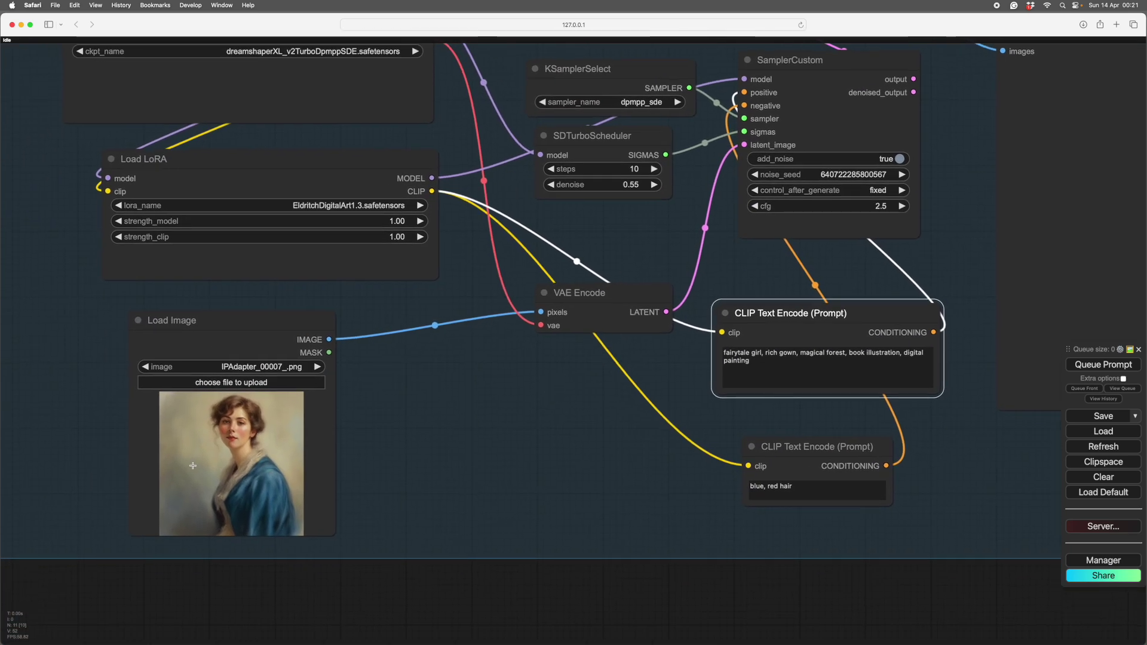
drag(435, 435, 407, 448)
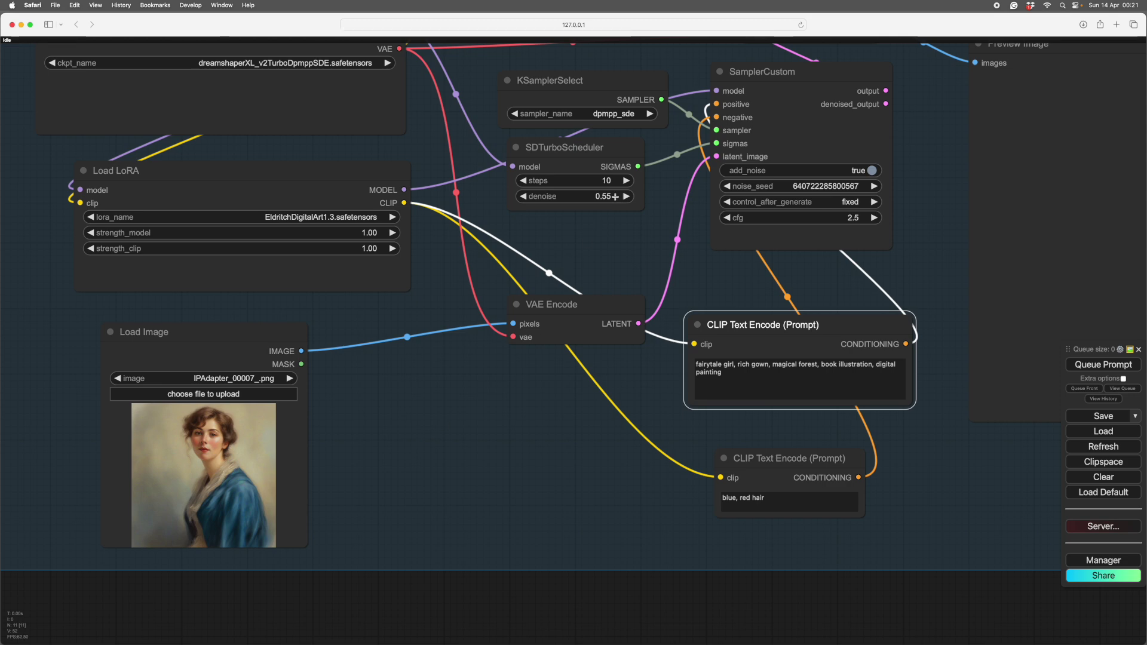
click(627, 196)
click(627, 196)
click(628, 195)
click(627, 196)
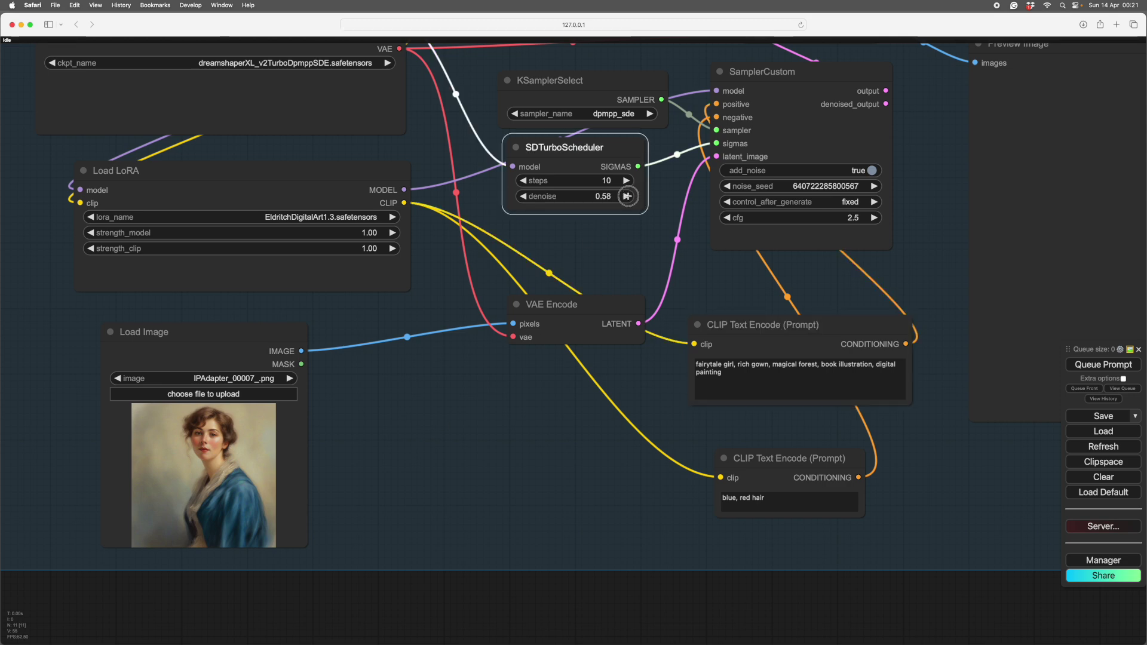
click(628, 196)
click(627, 196)
click(627, 196)
click(627, 196)
click(628, 196)
click(628, 196)
click(627, 196)
click(627, 195)
click(627, 196)
click(627, 195)
click(628, 196)
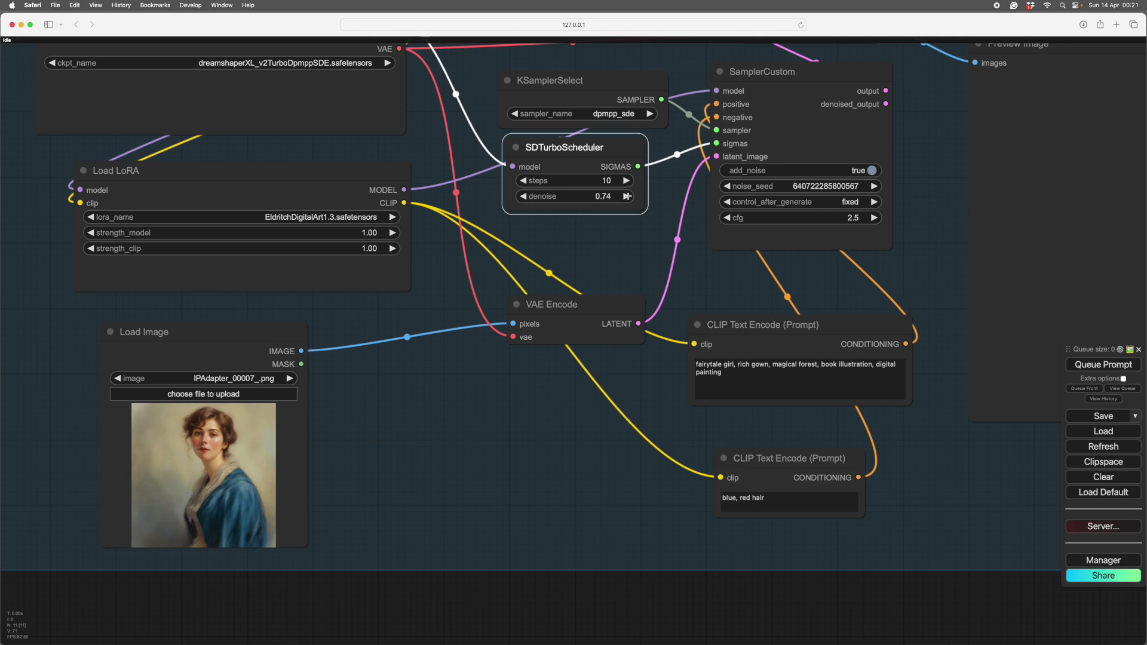
click(627, 196)
click(628, 196)
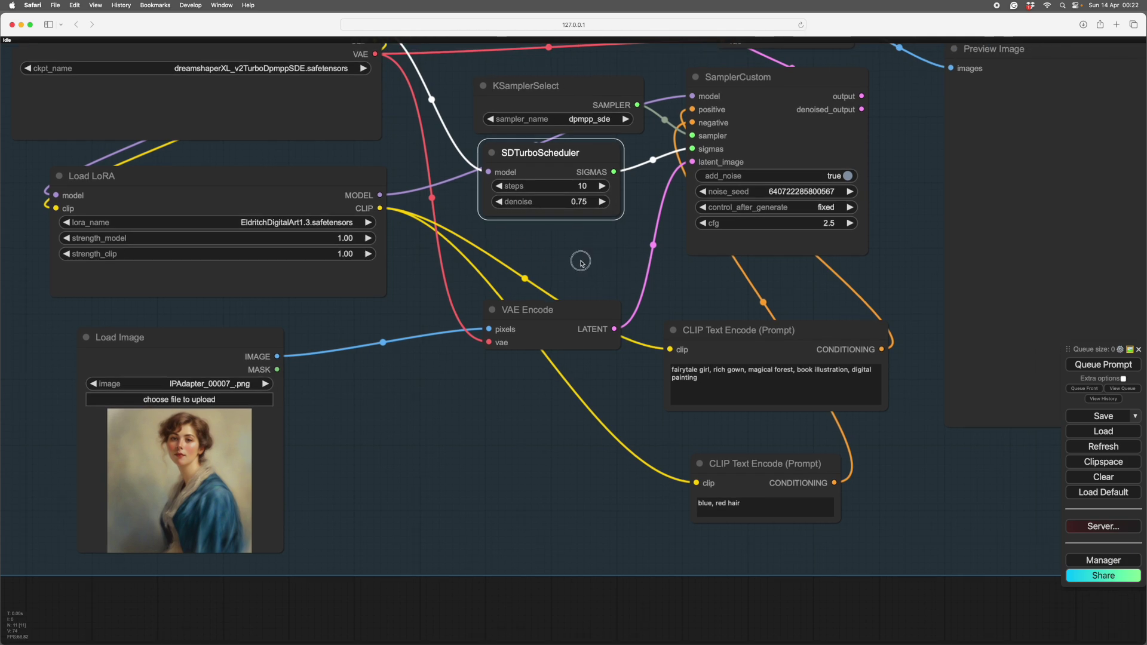
Step: Review the scheduler settings, the rewritten prompt, the LoRA node and the source portrait across the workflow
drag(581, 259, 580, 367)
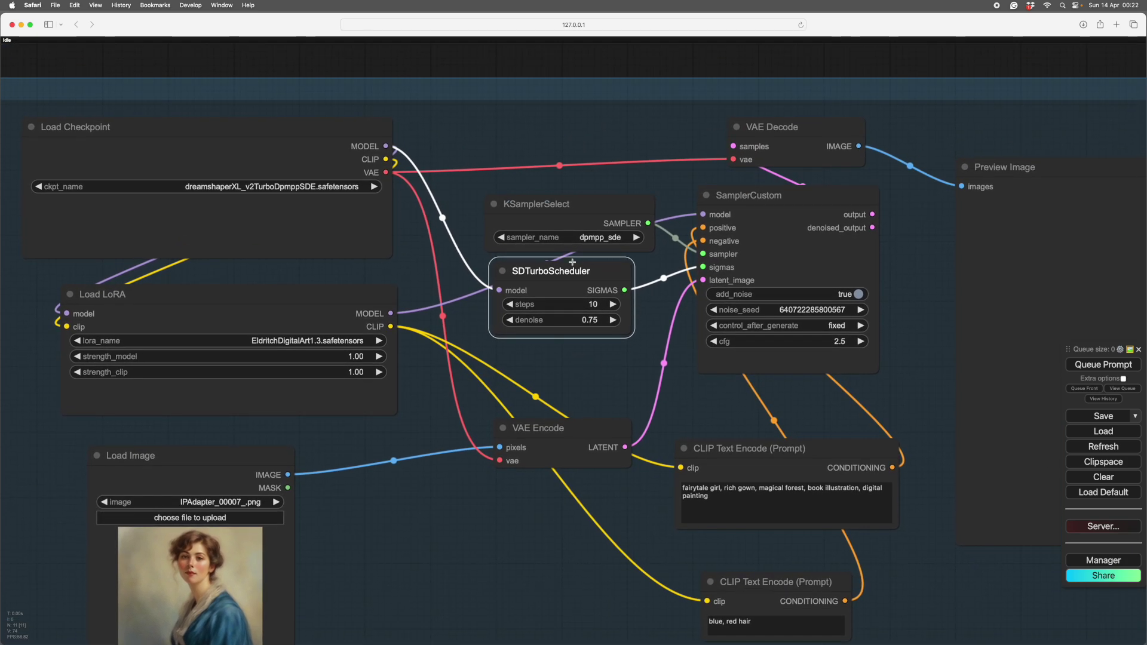
scroll(567, 331, up, 2)
scroll(592, 391, up, 3)
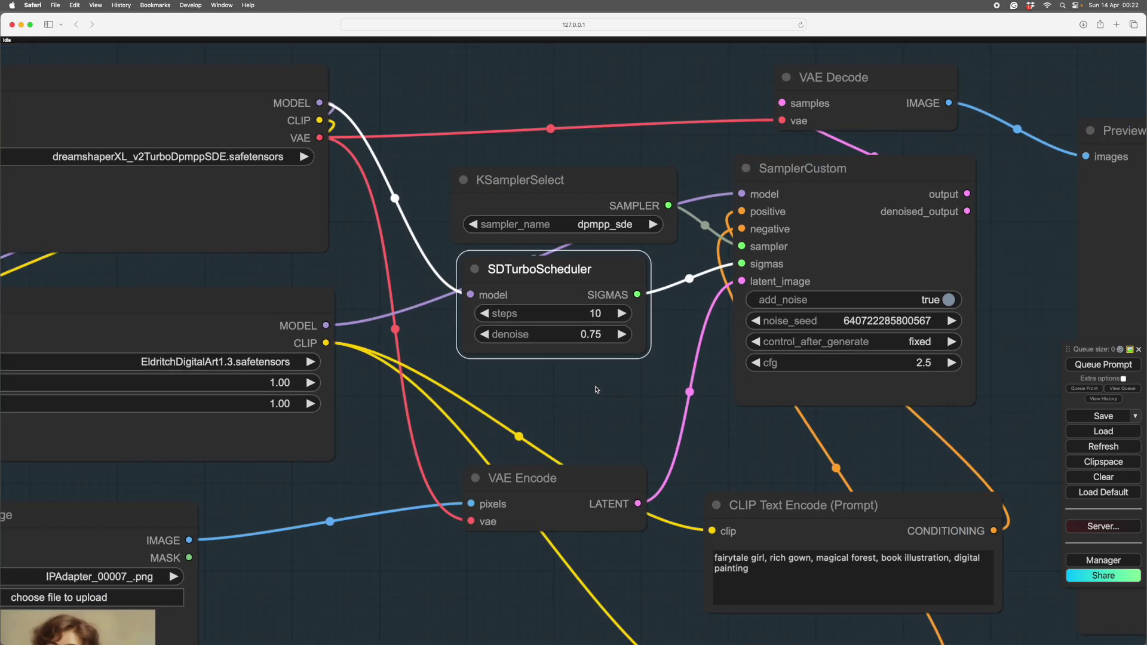
scroll(591, 395, up, 2)
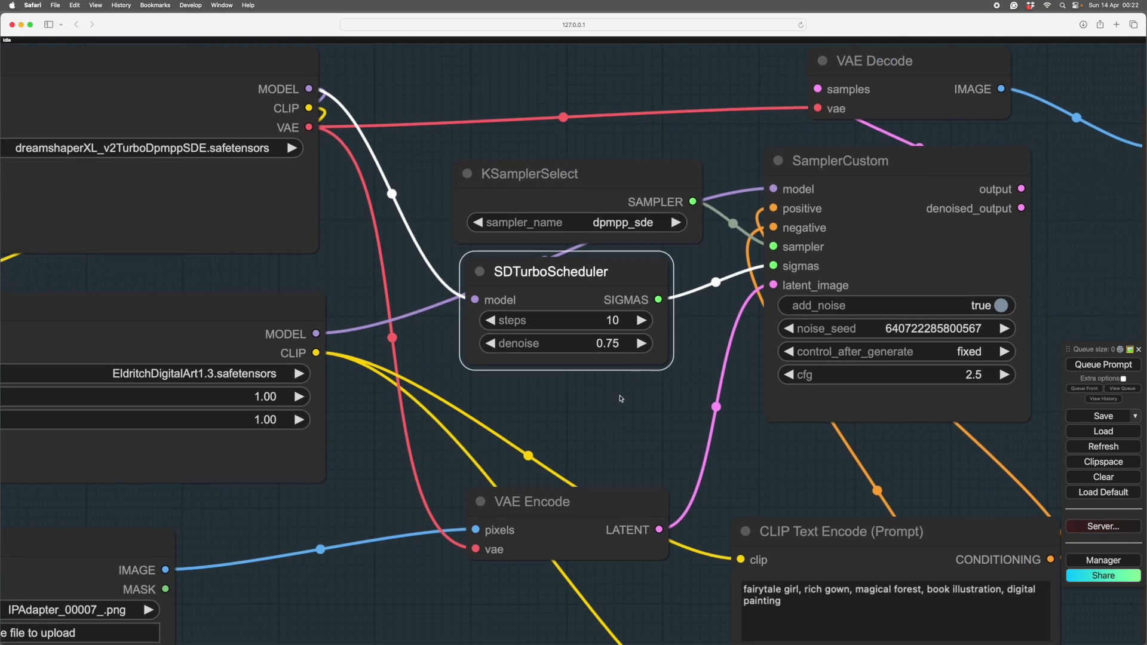
scroll(621, 398, down, 3)
scroll(532, 432, down, 2)
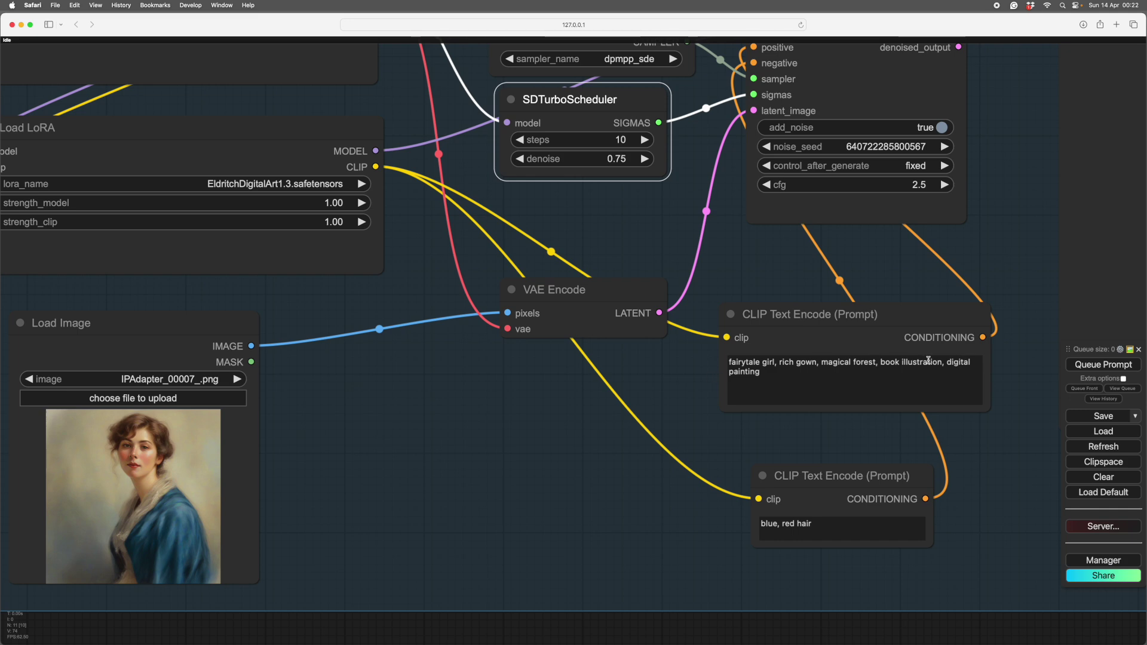
scroll(696, 325, left, 5)
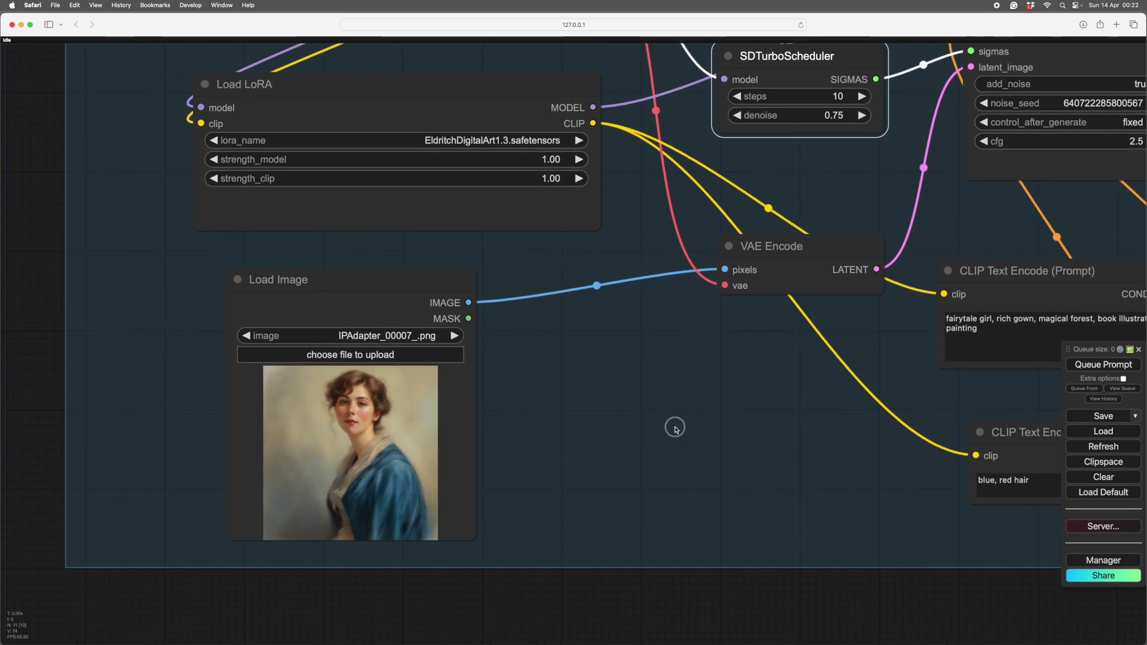
scroll(673, 427, right, 2)
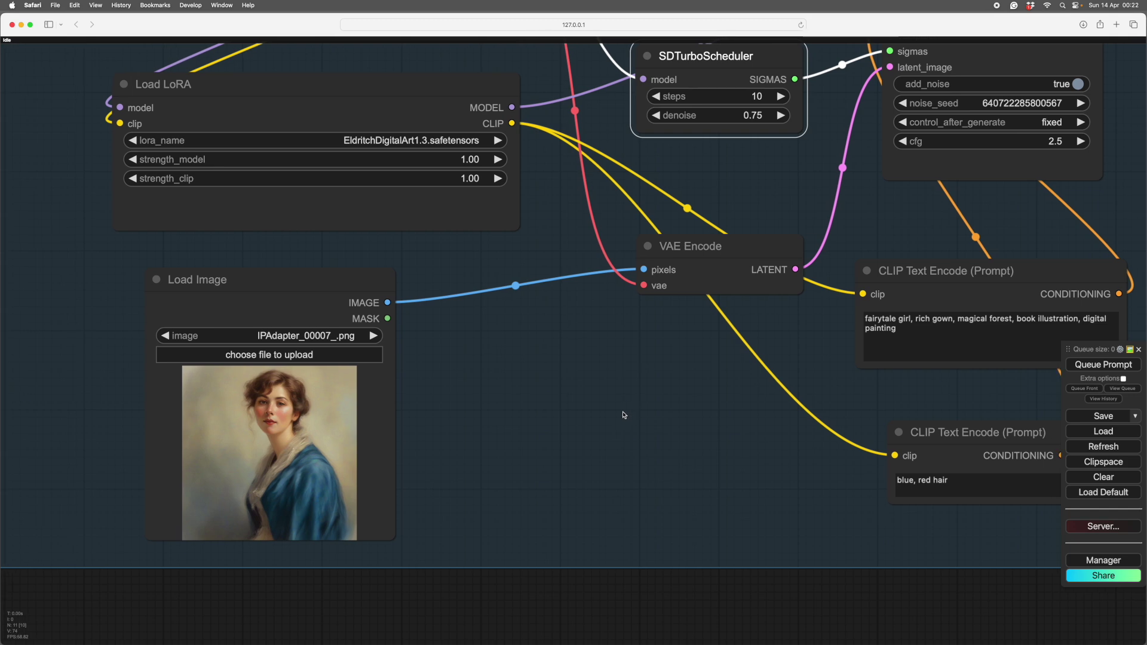
scroll(599, 404, down, 5)
drag(601, 309, 546, 314)
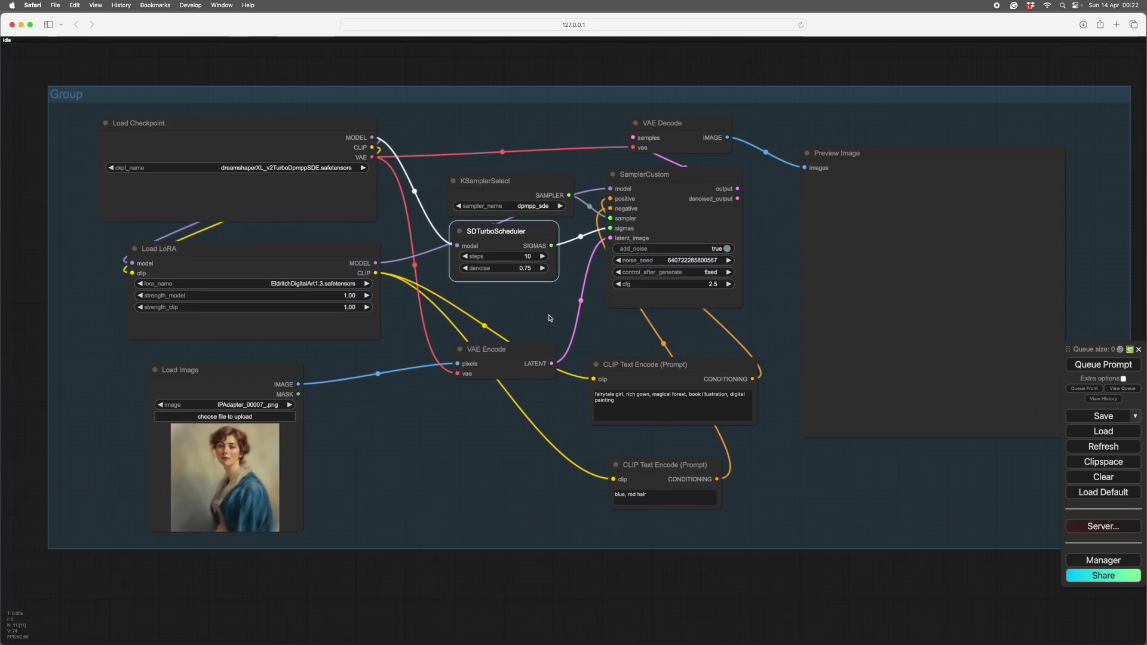
Step: Clear the "blue, red hair" text from the negative CLIP Text Encode node
drag(755, 304, 727, 276)
drag(623, 463, 572, 461)
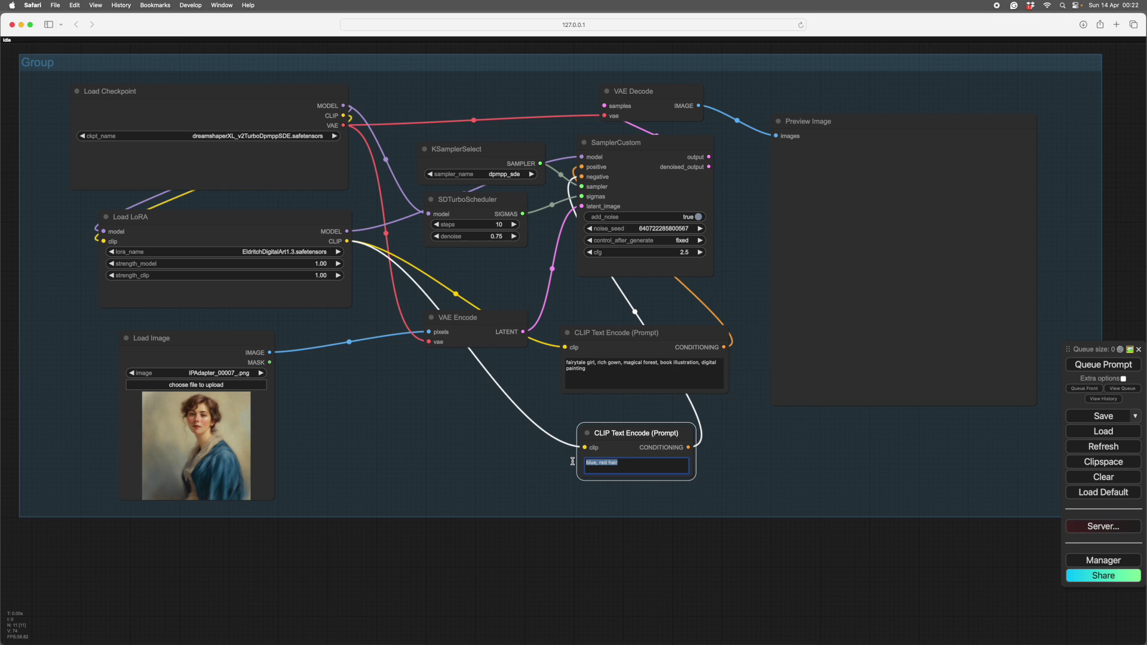
key(BackSpace)
Step: Queue the prompt to generate the restyled portrait and examine the result in the Preview Image node
scroll(531, 468, up, 5)
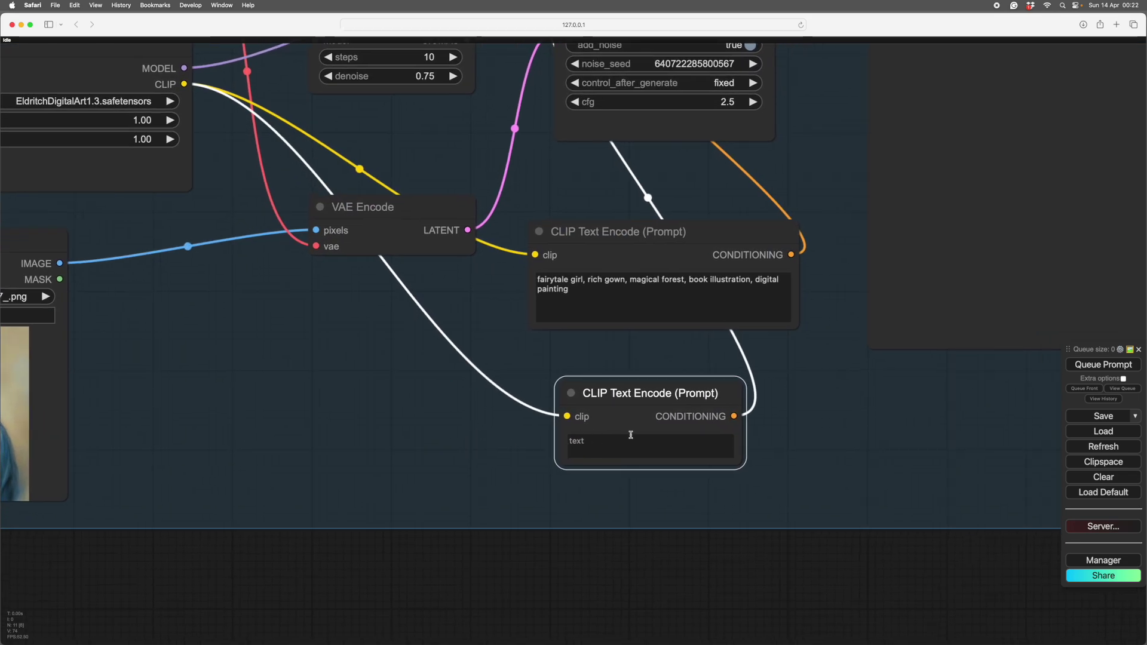
scroll(473, 402, down, 10)
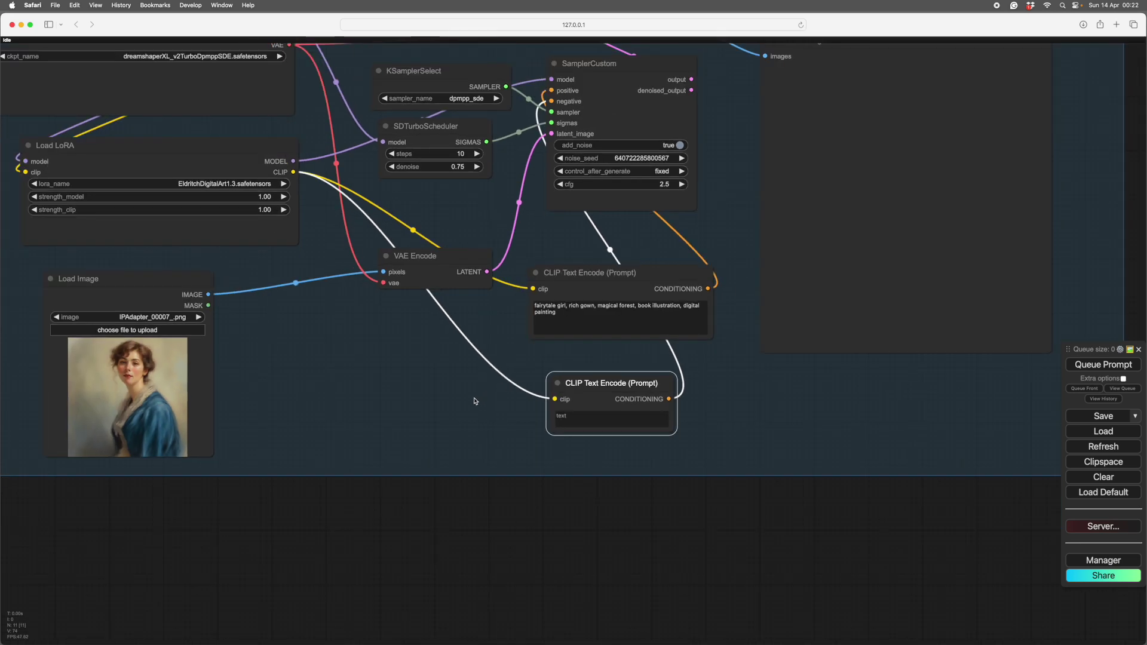
scroll(685, 471, up, 3)
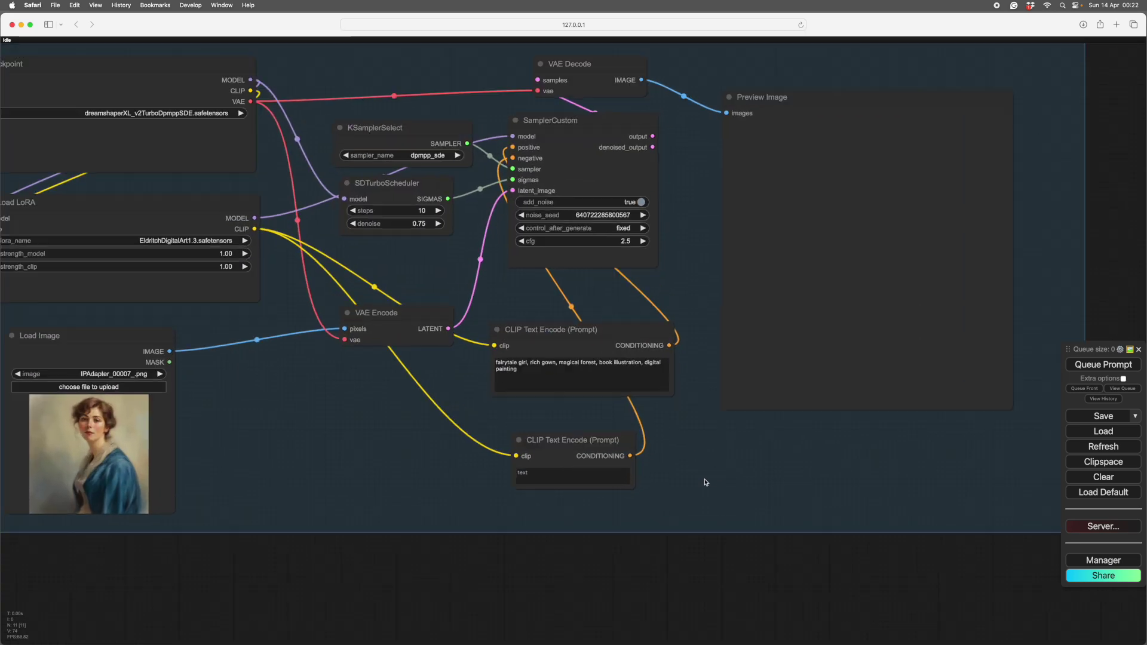
scroll(722, 479, down, 2)
mouse_move(722, 474)
mouse_down()
mouse_move(738, 472)
mouse_move(718, 452)
mouse_up()
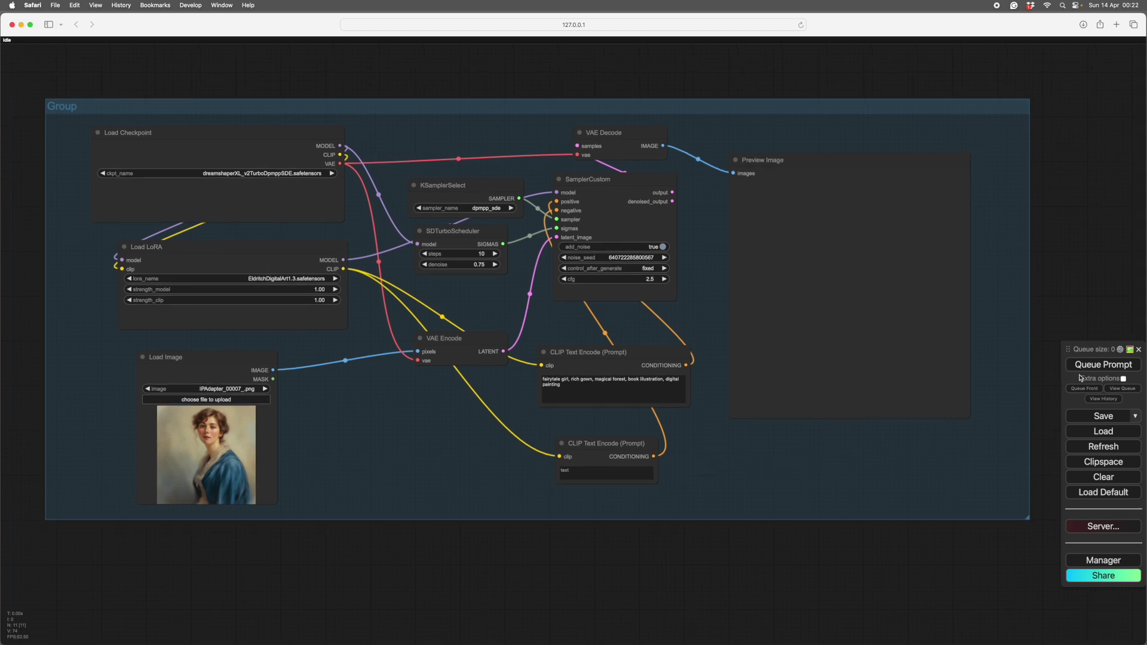
click(1103, 364)
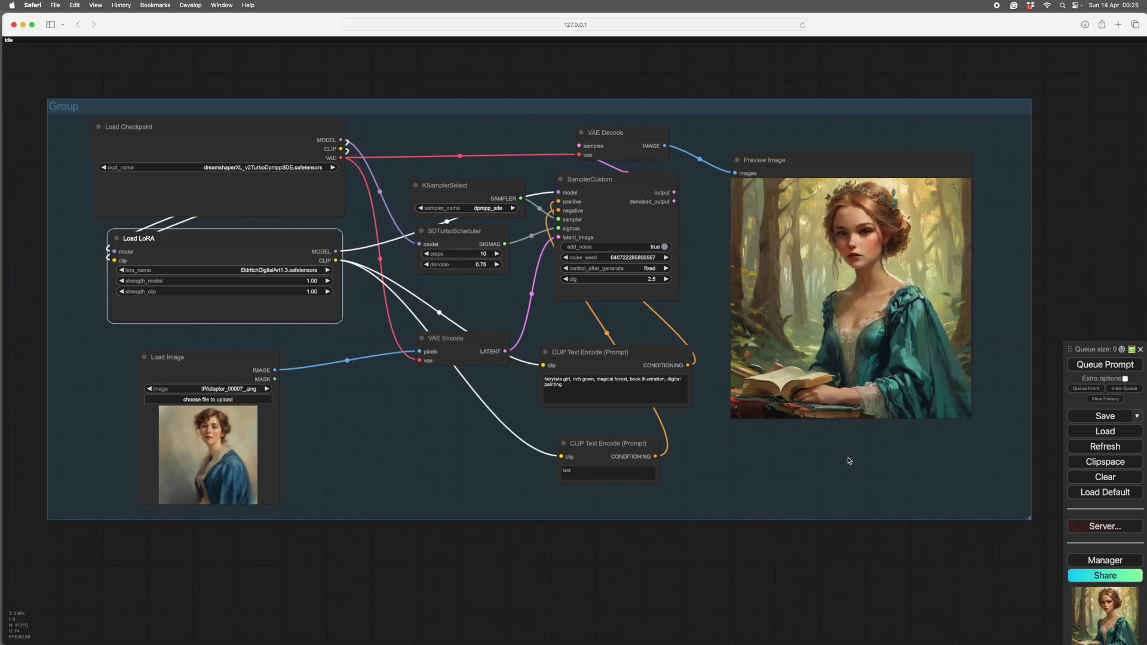
scroll(830, 468, down, 1)
drag(832, 468, 843, 524)
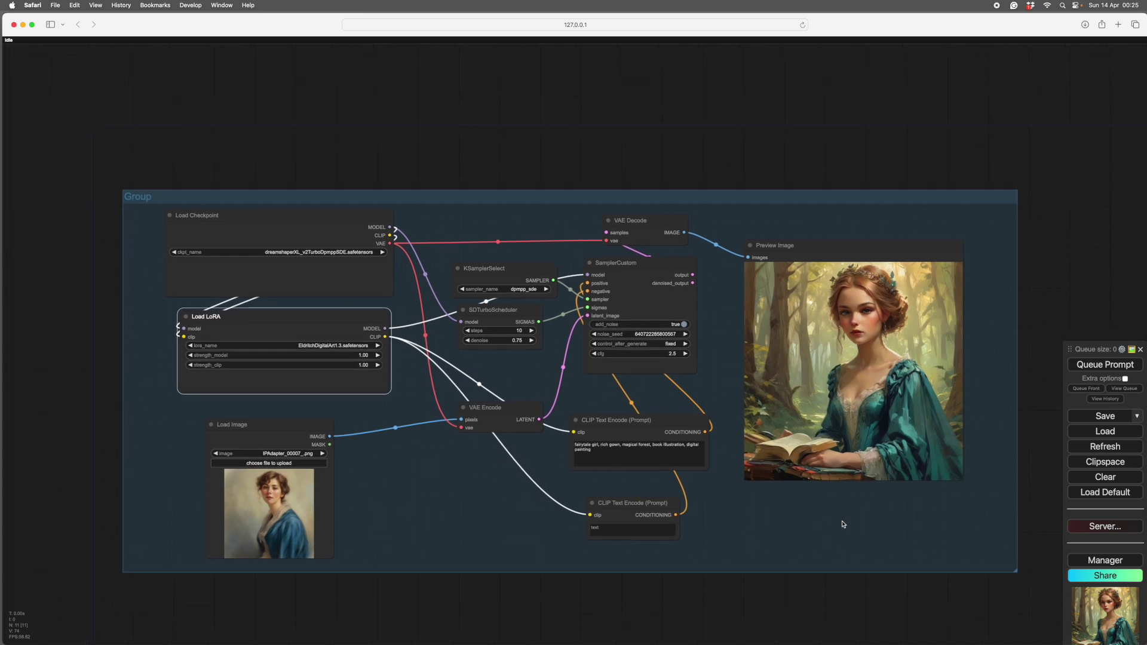
scroll(842, 513, up, 5)
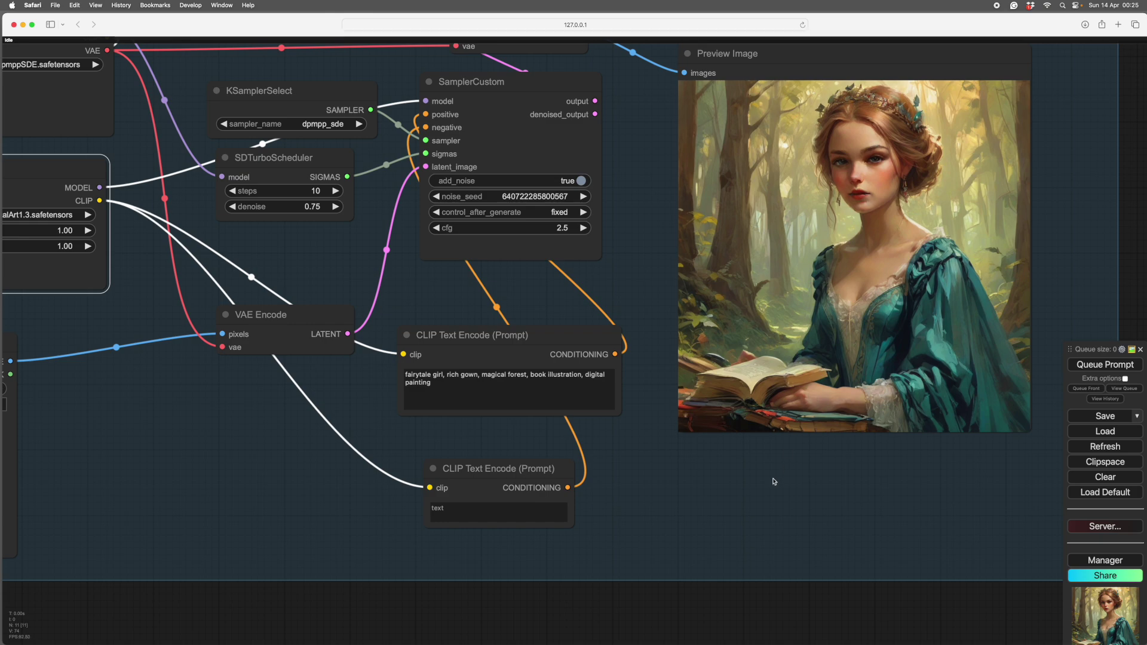
Step: Examine the generated fairytale portrait alongside the source image, the LoRA settings and the prompts across the whole workflow
scroll(771, 482, down, 4)
scroll(788, 476, down, 2)
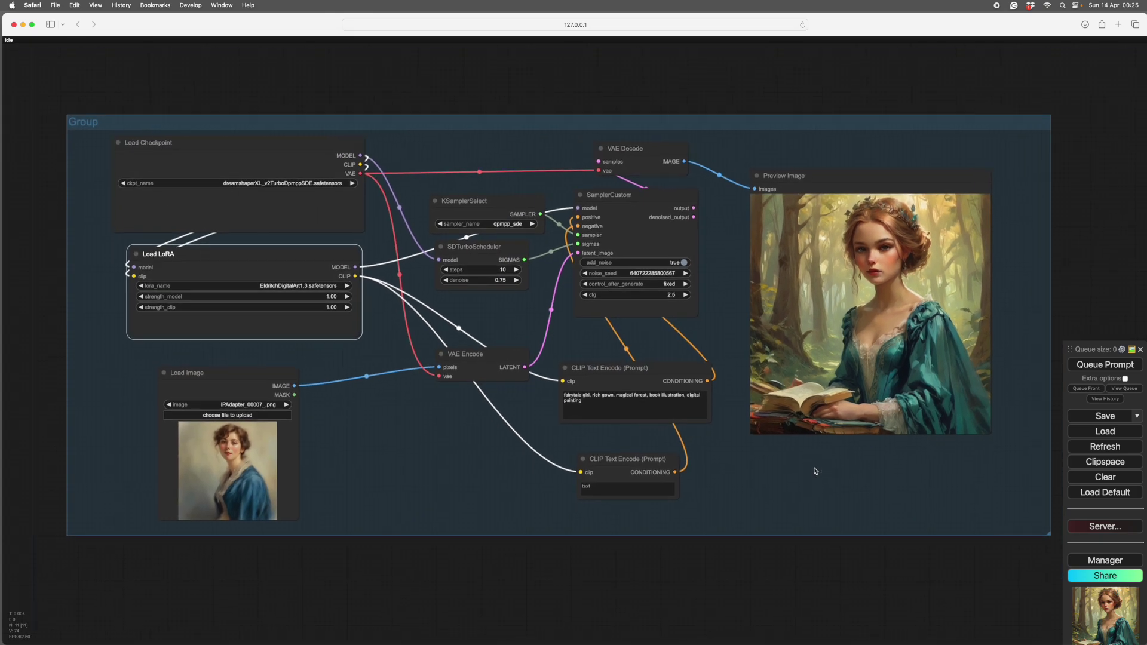
scroll(814, 469, down, 1)
drag(509, 455, 338, 356)
scroll(515, 456, up, 1)
scroll(591, 392, up, 3)
scroll(820, 418, down, 3)
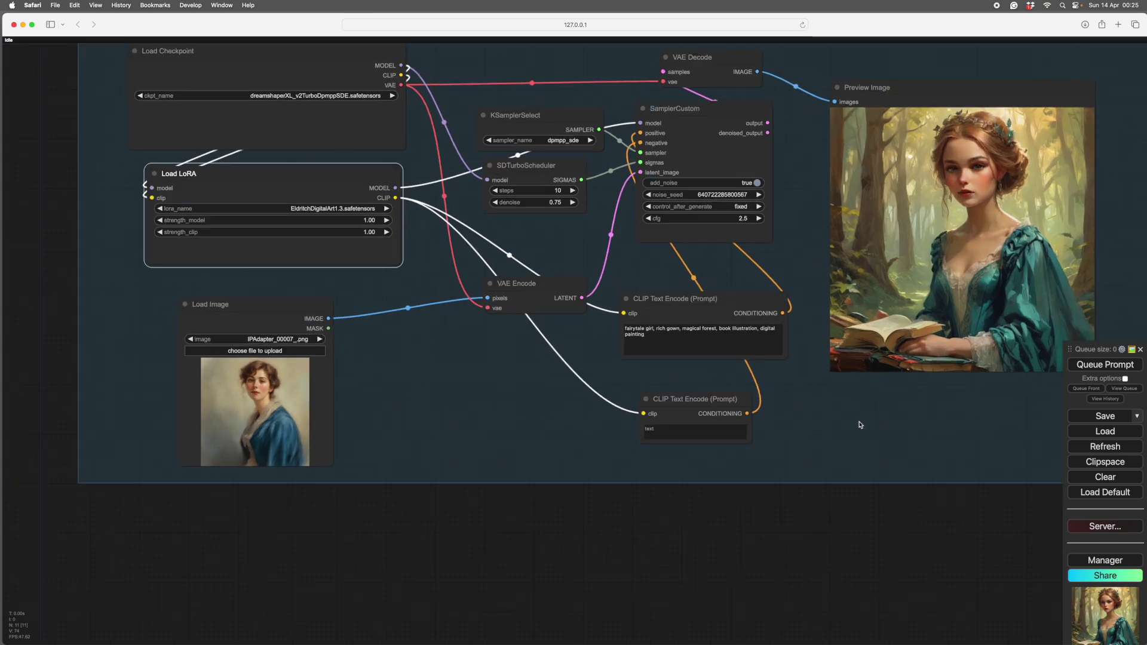
drag(858, 422, 740, 459)
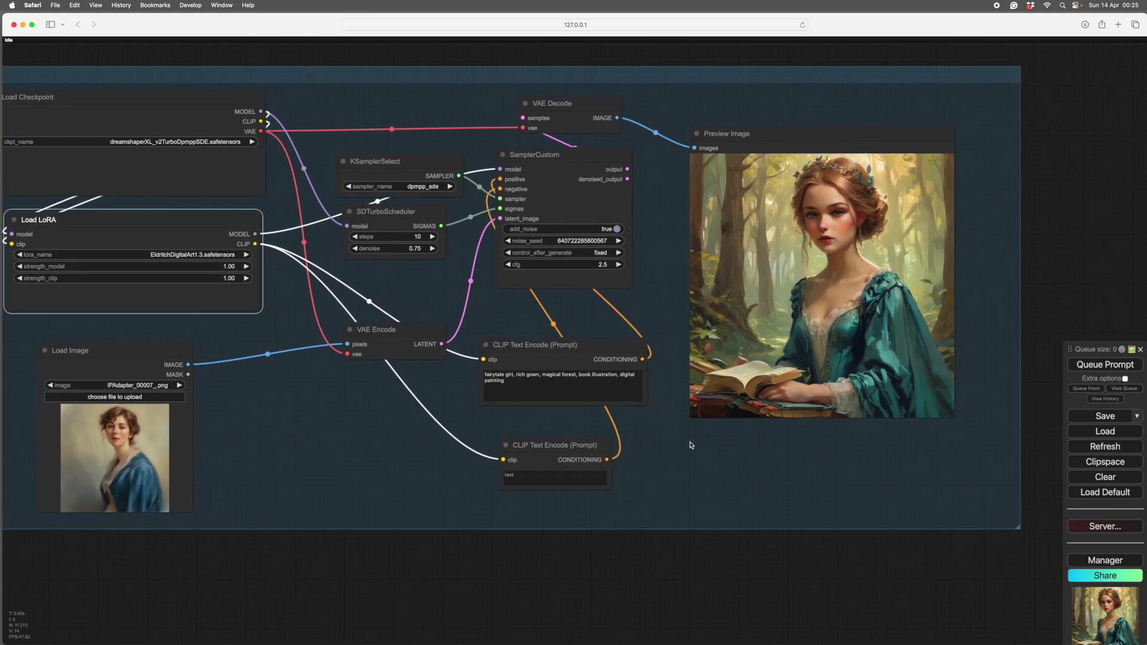
drag(300, 308, 324, 313)
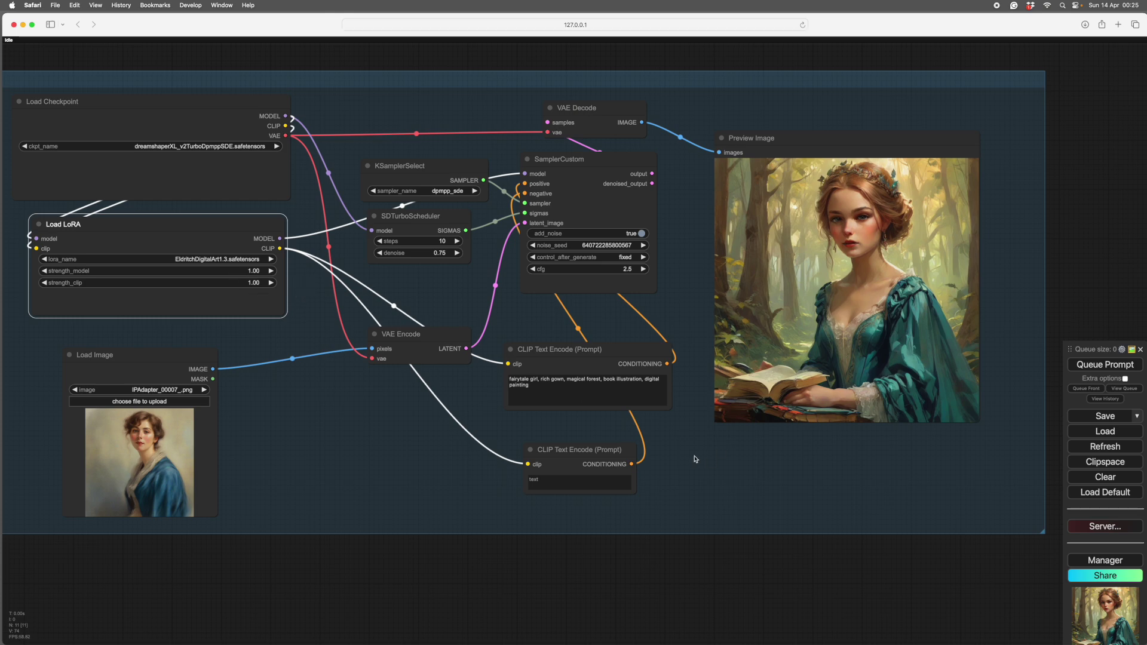
drag(694, 460, 682, 456)
scroll(682, 454, down, 5)
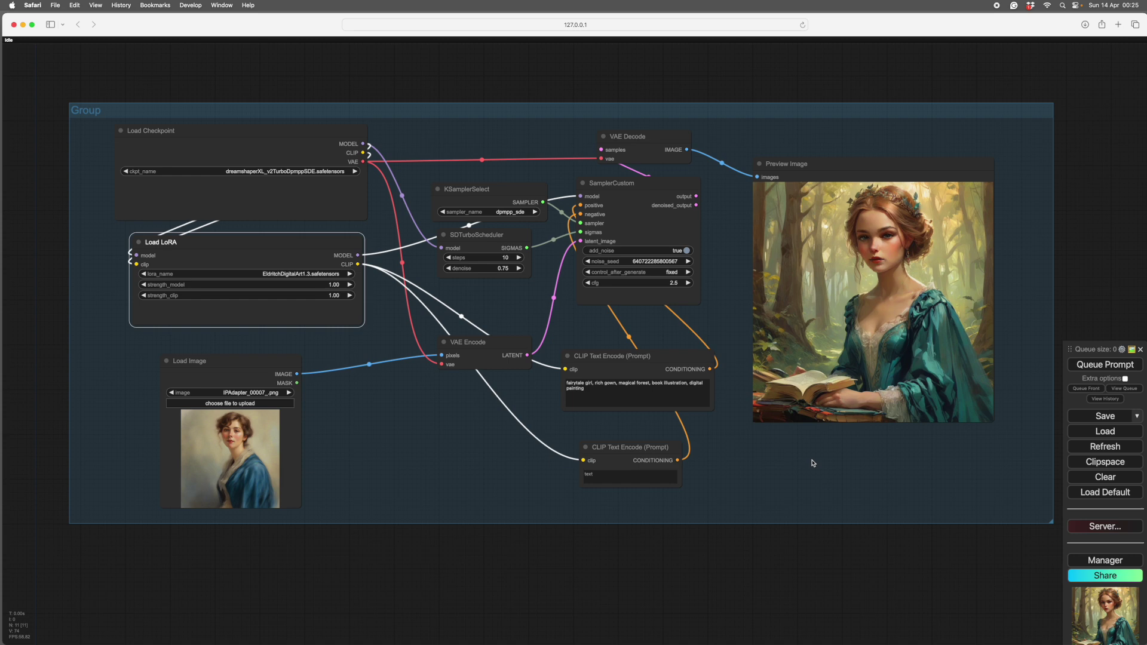
drag(812, 463, 809, 464)
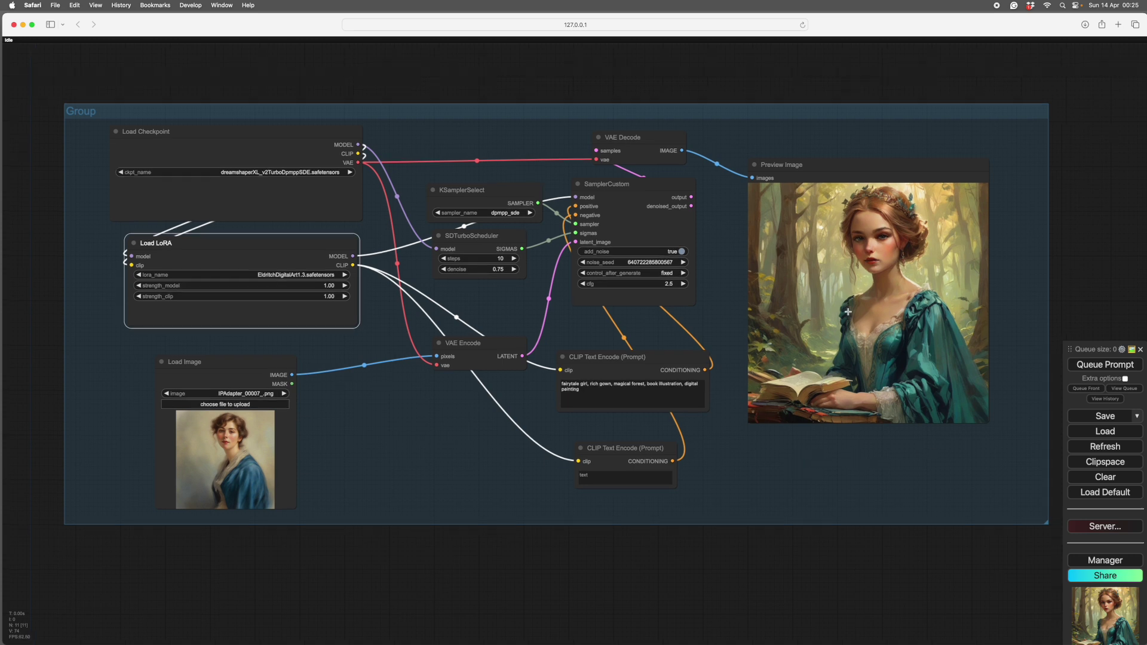
click(448, 406)
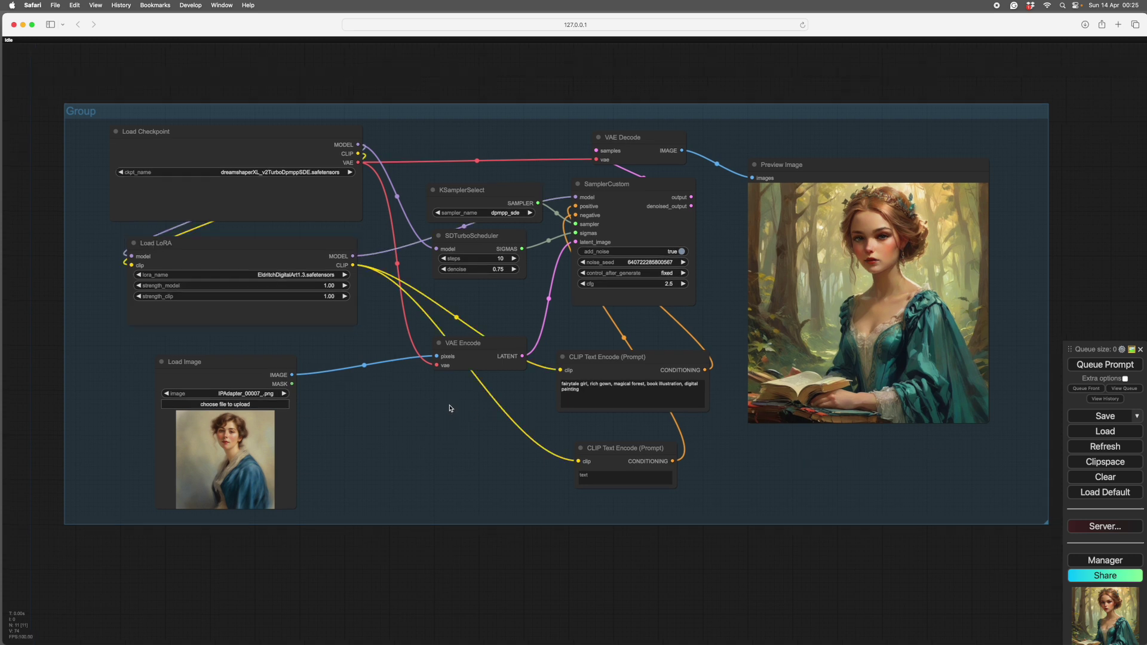
Step: Bypass the Load LoRA node so that the EldritchDigitalArt1.3 LoRA is excluded from the workflow
drag(414, 418, 548, 447)
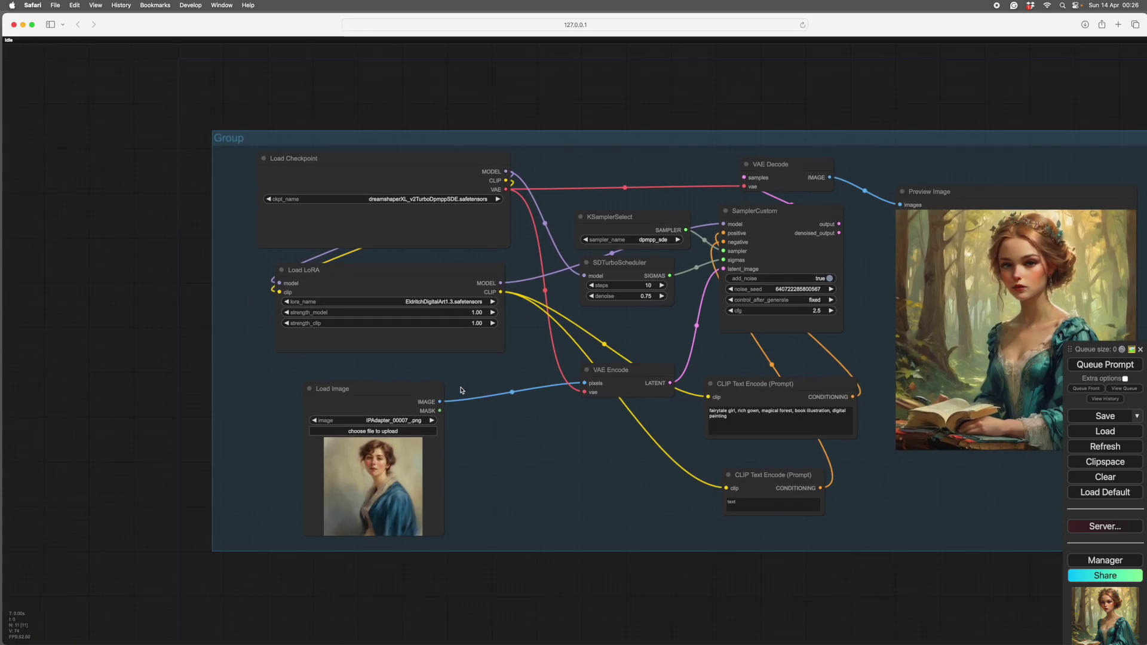
drag(452, 368, 468, 402)
right_click(433, 305)
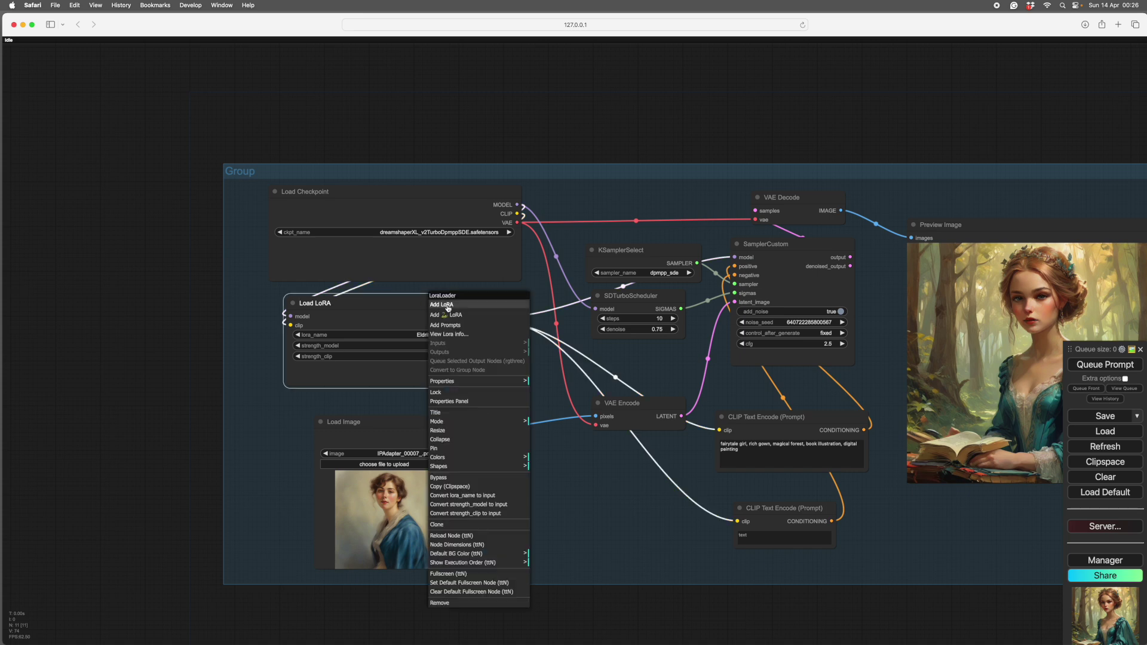
click(453, 479)
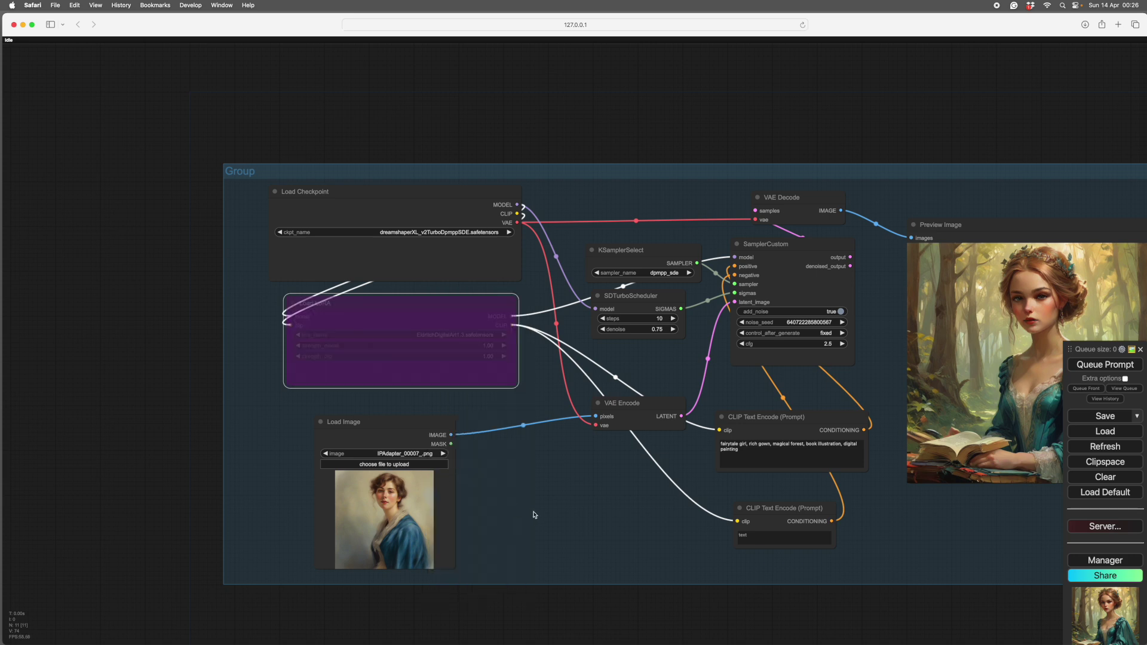
drag(534, 515, 381, 473)
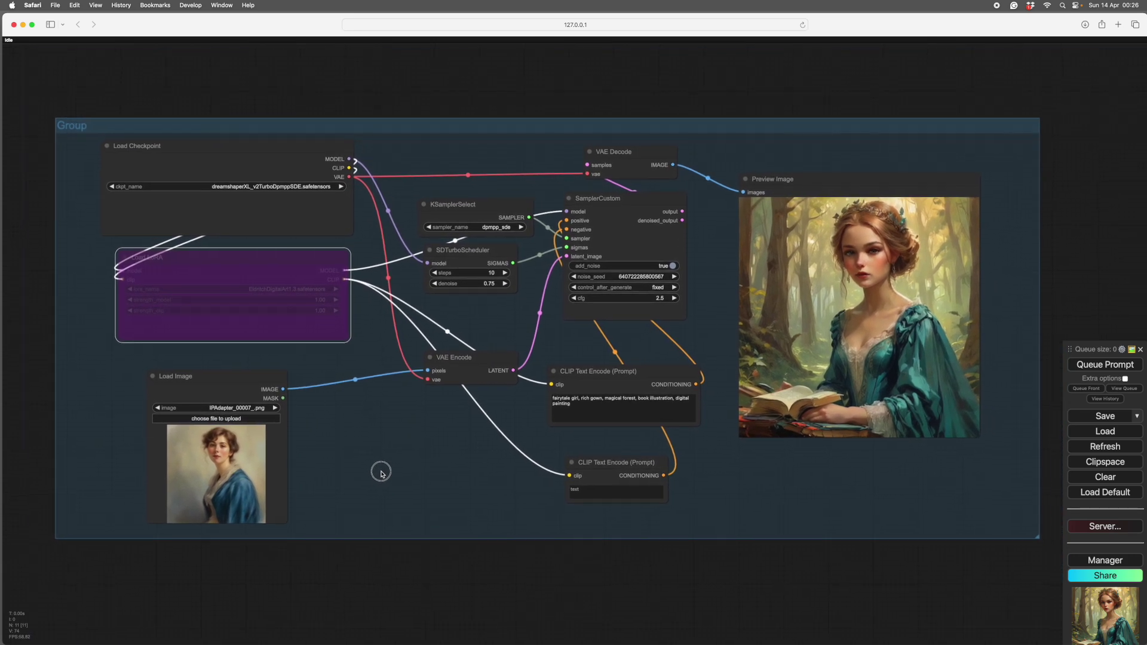
click(736, 506)
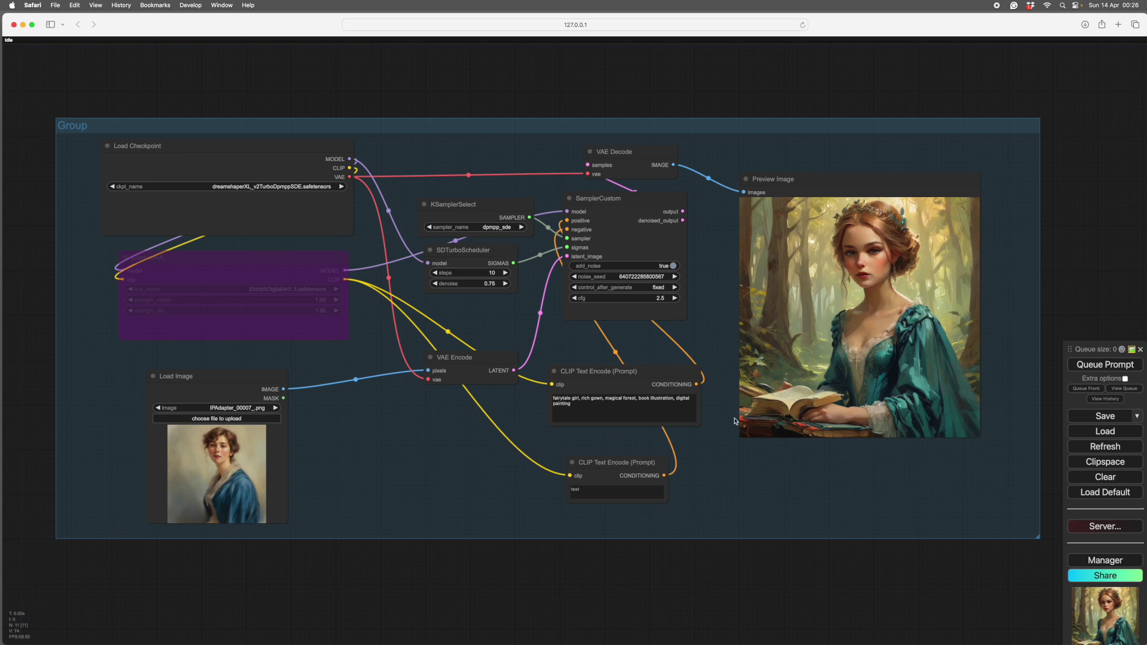
Step: Queue the prompt with the LoRA bypassed and examine the resulting portrait in the Preview Image node
click(1087, 367)
scroll(1024, 472, up, 5)
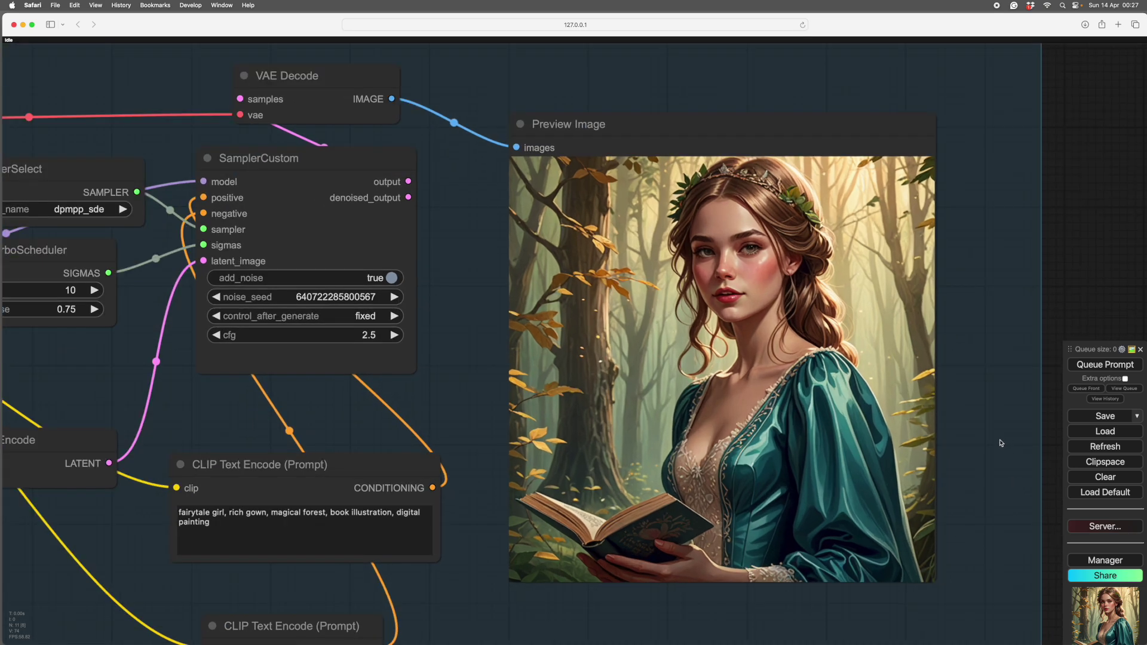
scroll(1001, 444, down, 5)
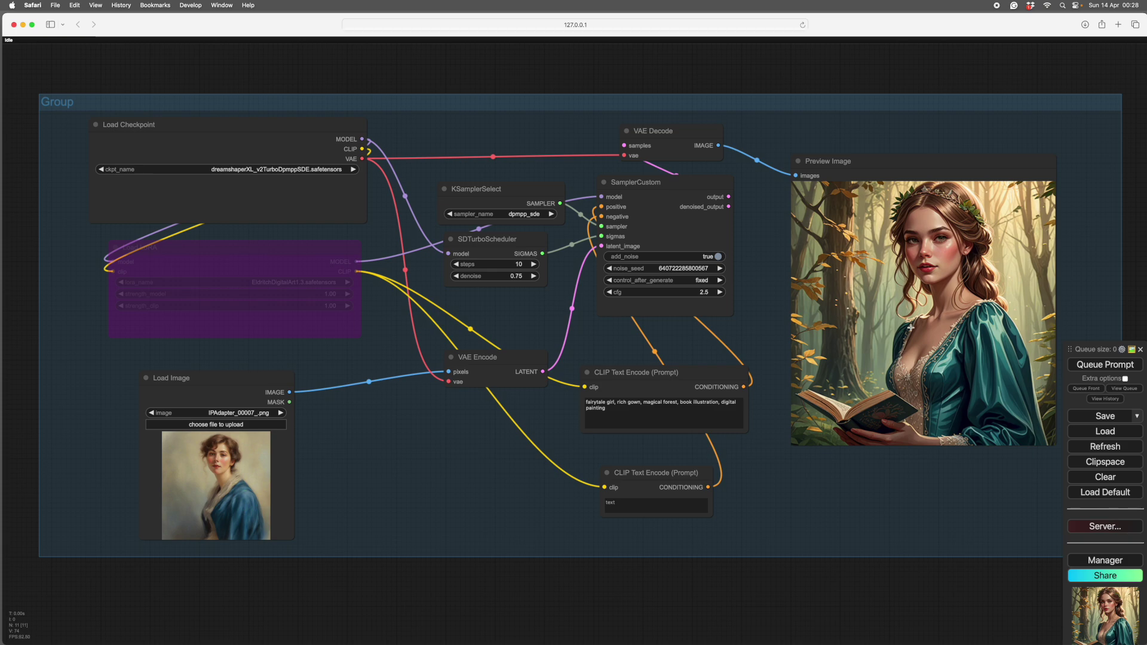
Step: Replace the word "book" with "fantasy" before "illustration" in the positive CLIP Text Encode prompt
scroll(464, 451, up, 2)
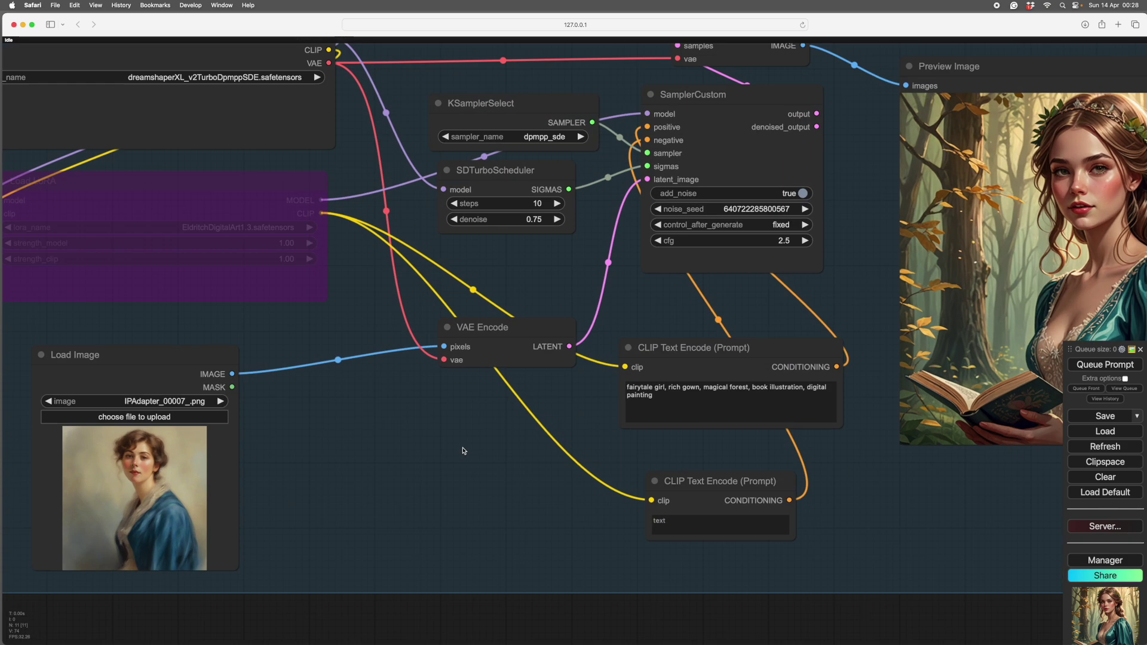
scroll(801, 477, up, 5)
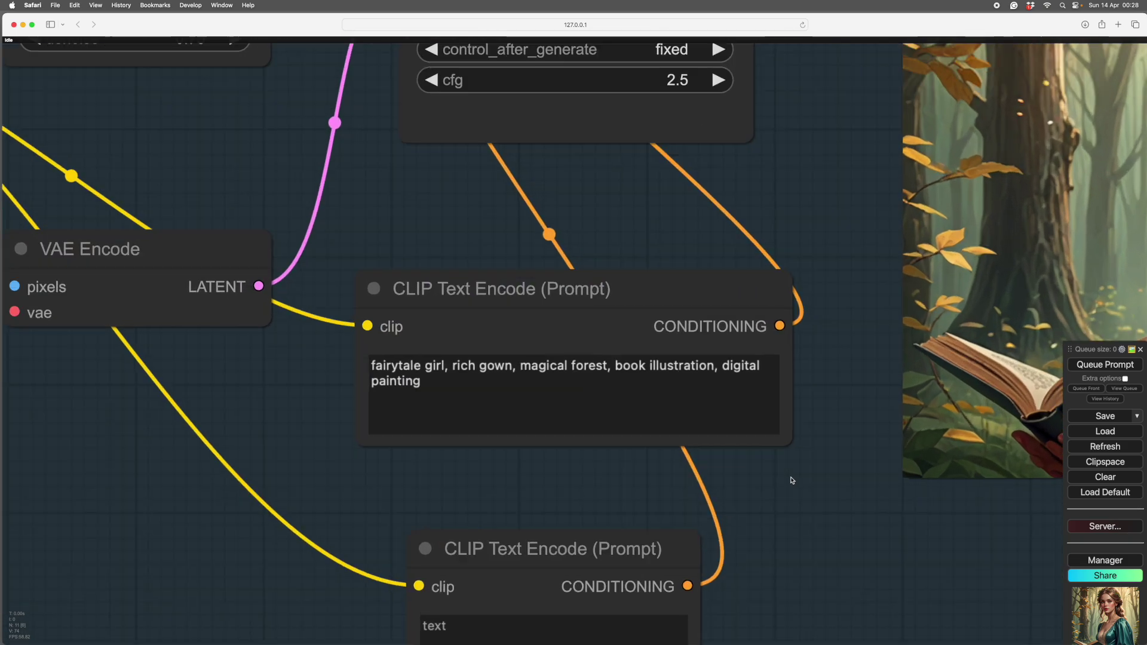
double_click(617, 365)
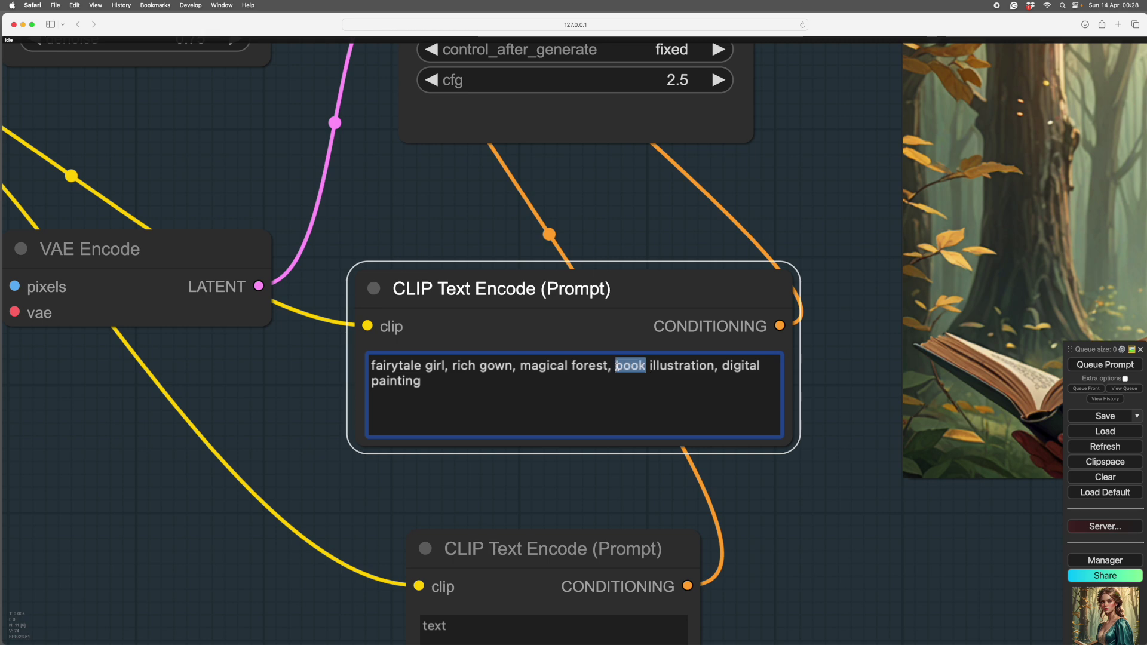
text(fantasy)
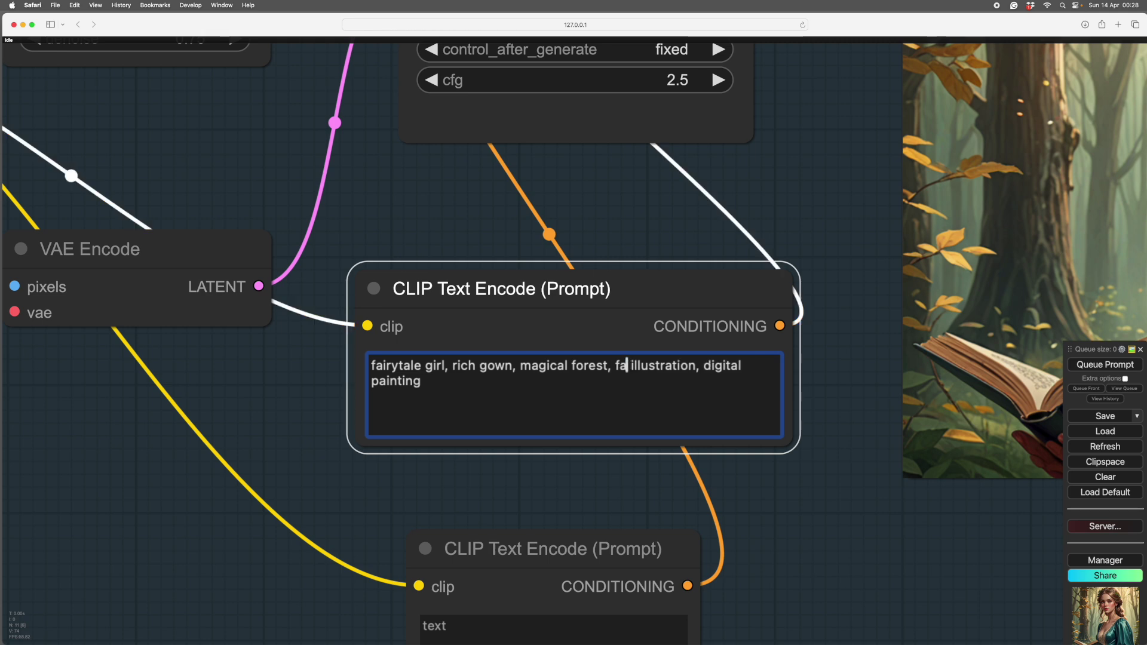
Step: Remove the bypass from the Load LoRA node to reactivate it
right_click(445, 255)
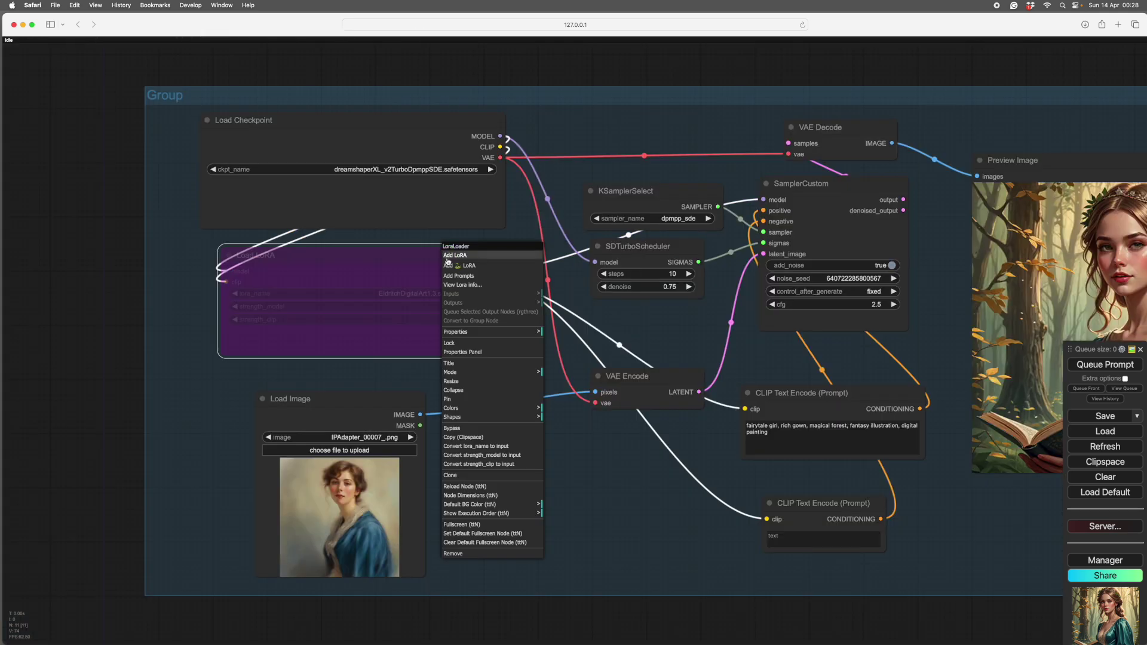
click(456, 428)
drag(431, 251, 430, 249)
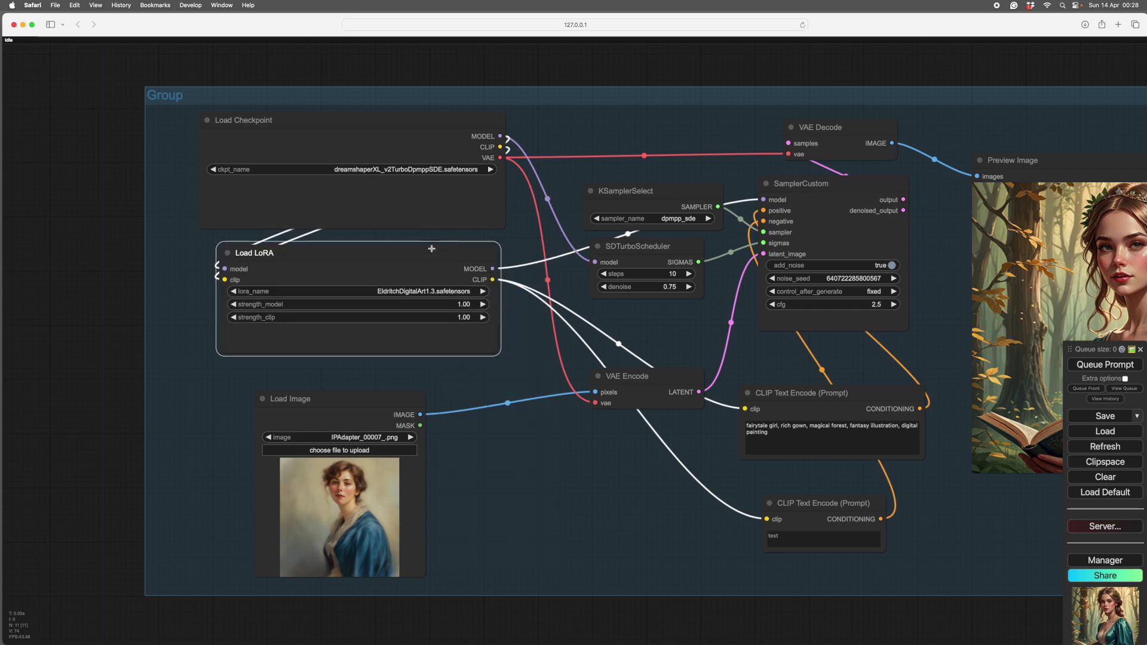
Step: Set both strength_model and strength_clip of the Load LoRA node to 0.50
drag(548, 487, 323, 486)
drag(811, 544, 760, 569)
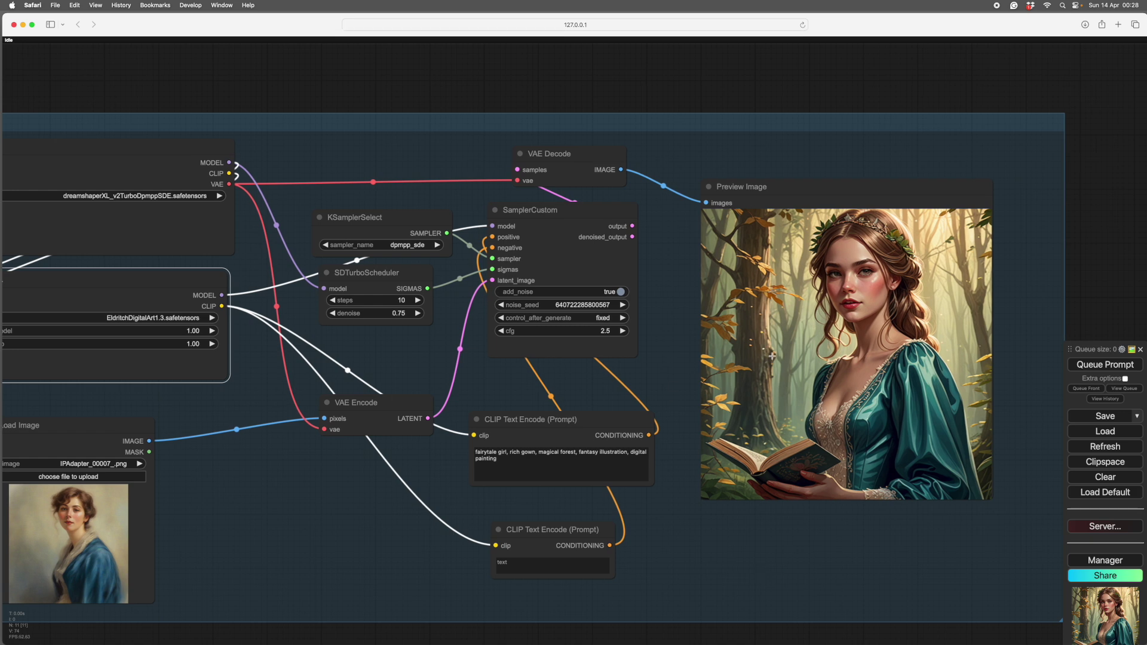
drag(367, 511, 775, 569)
drag(533, 453, 573, 476)
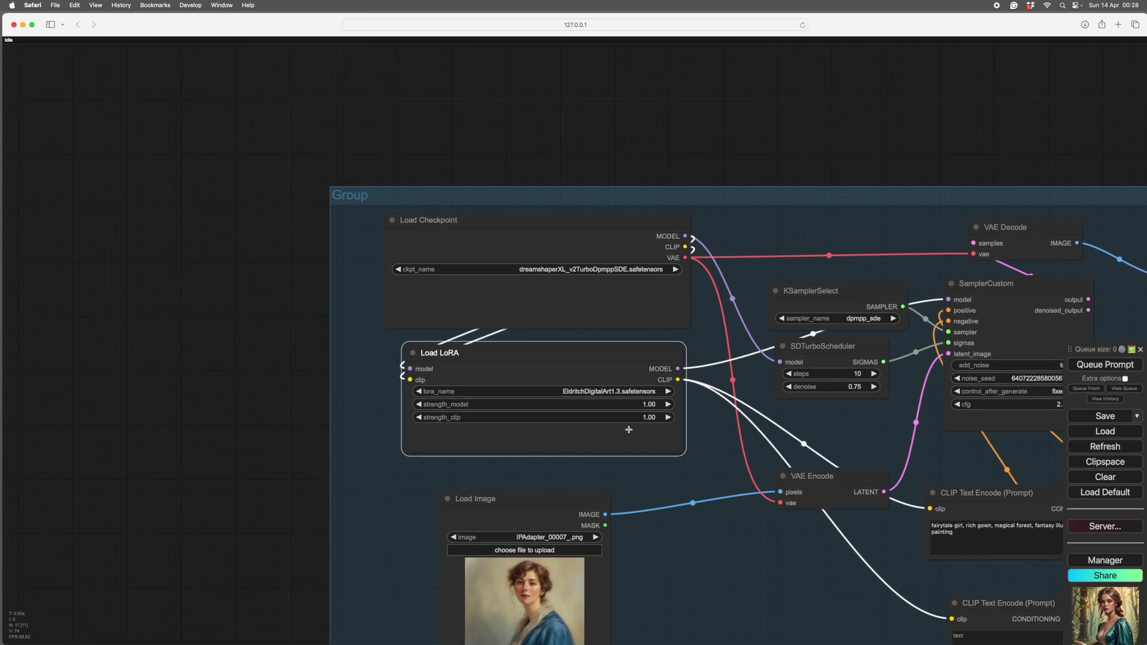
drag(644, 408, 618, 405)
click(420, 404)
click(420, 404)
click(420, 405)
click(420, 404)
drag(604, 420, 568, 412)
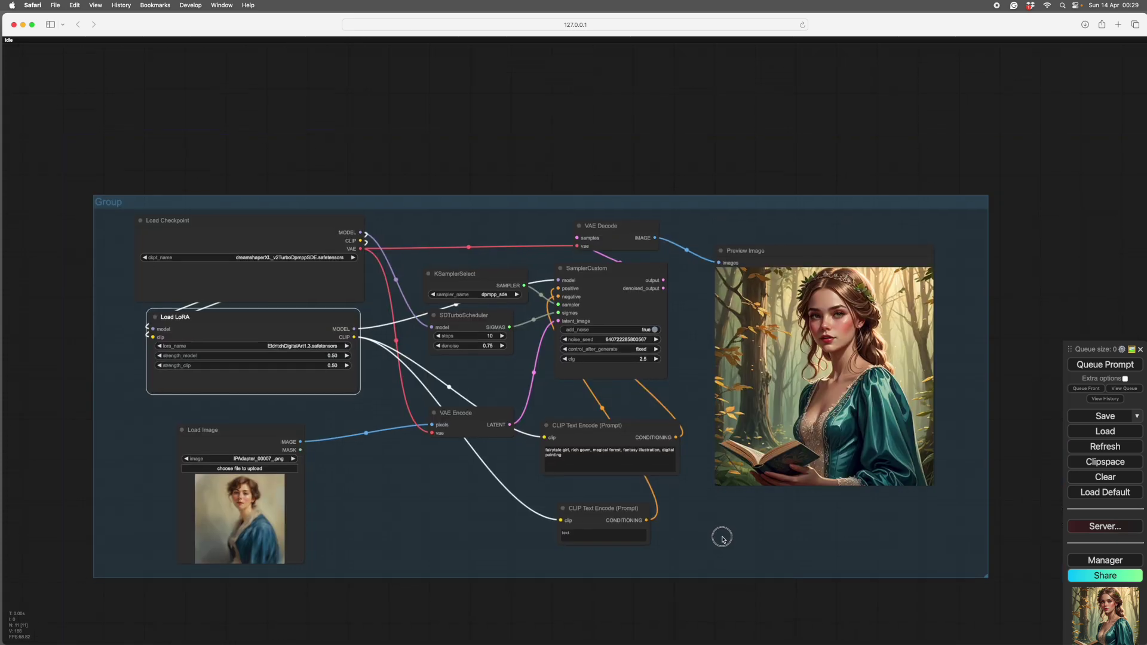
drag(721, 534, 707, 525)
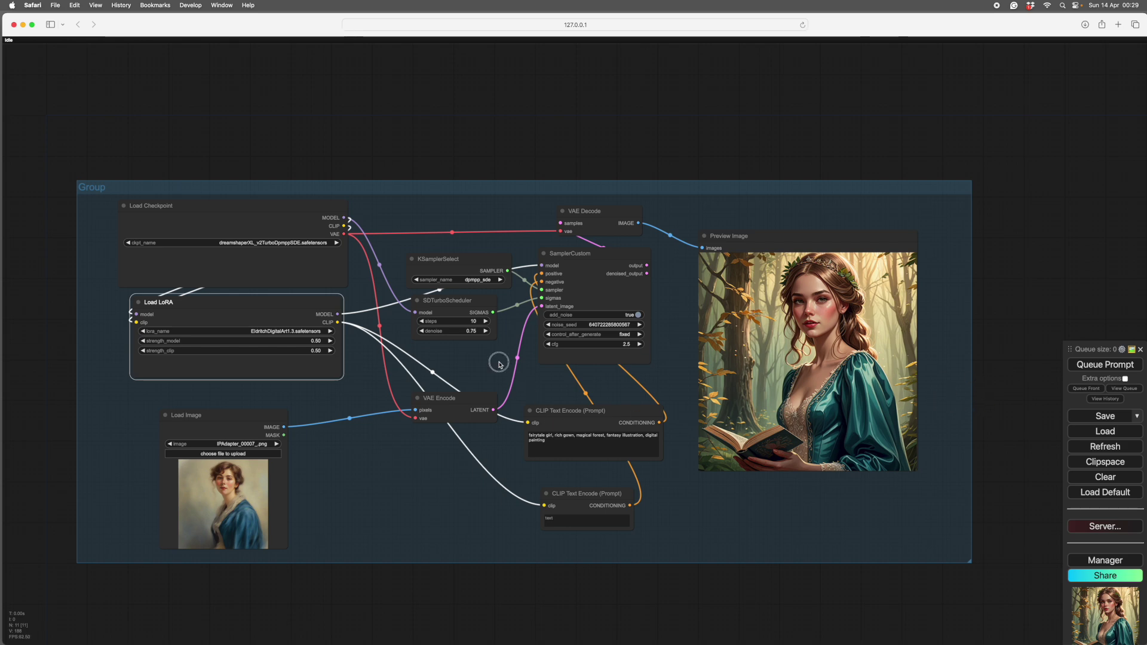
Step: Lower the denoise value of the SDTurboScheduler node to 0.65
drag(496, 361, 568, 411)
scroll(521, 405, up, 4)
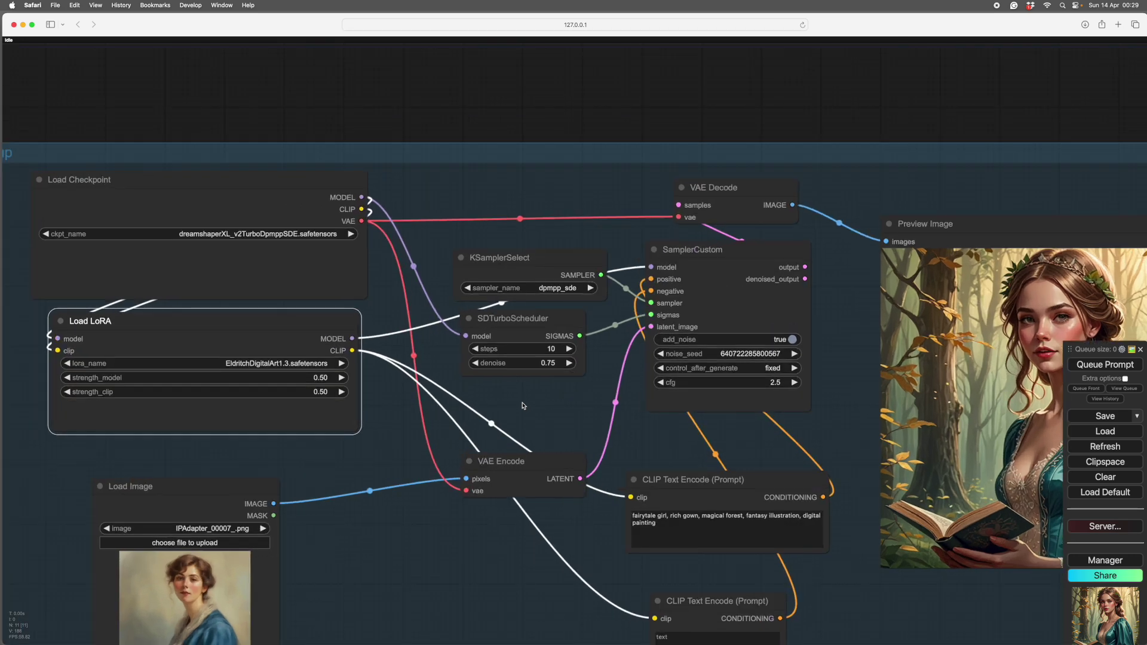
click(475, 362)
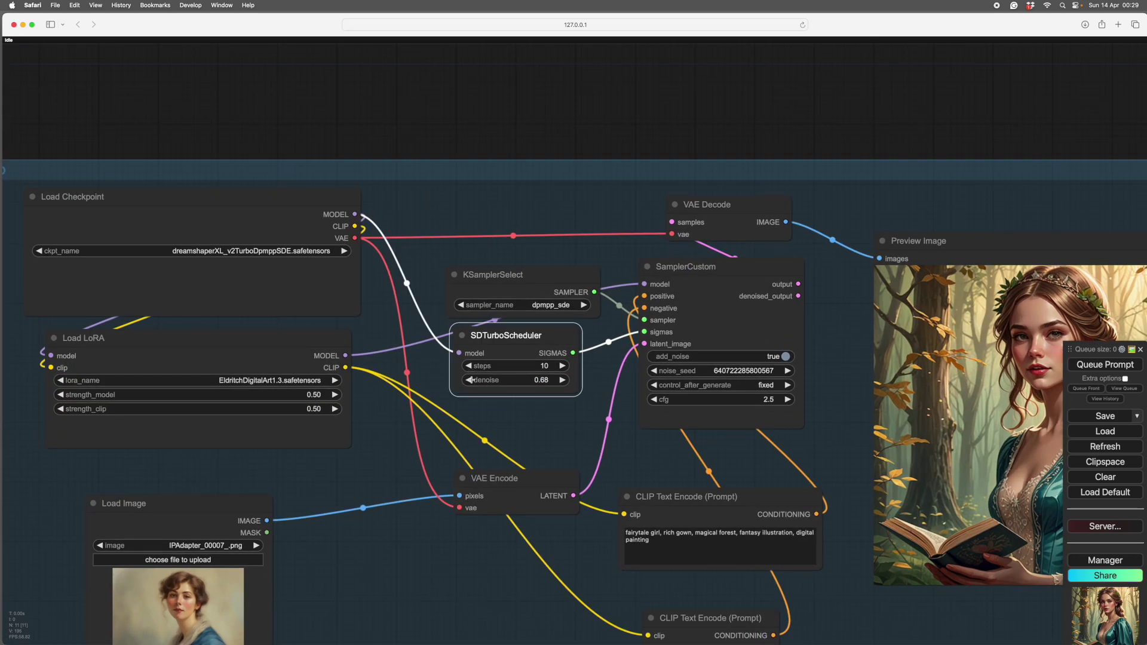
click(469, 380)
drag(554, 417, 590, 333)
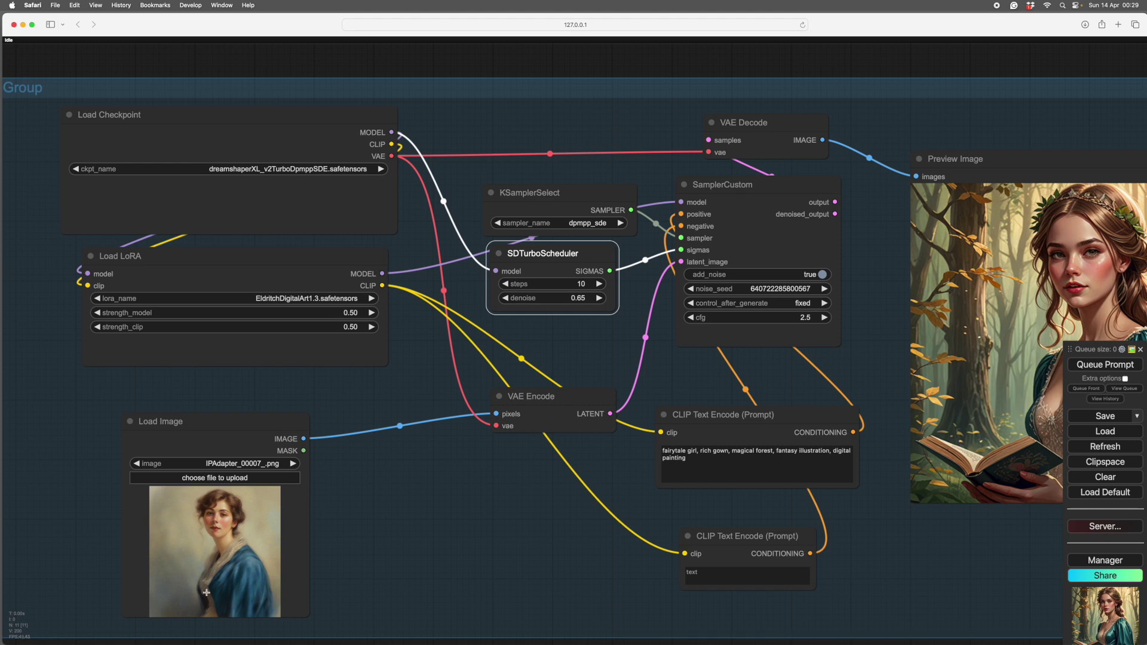
Step: Queue the prompt to regenerate the portrait with the reduced LoRA strength and denoise settings
scroll(447, 555, down, 6)
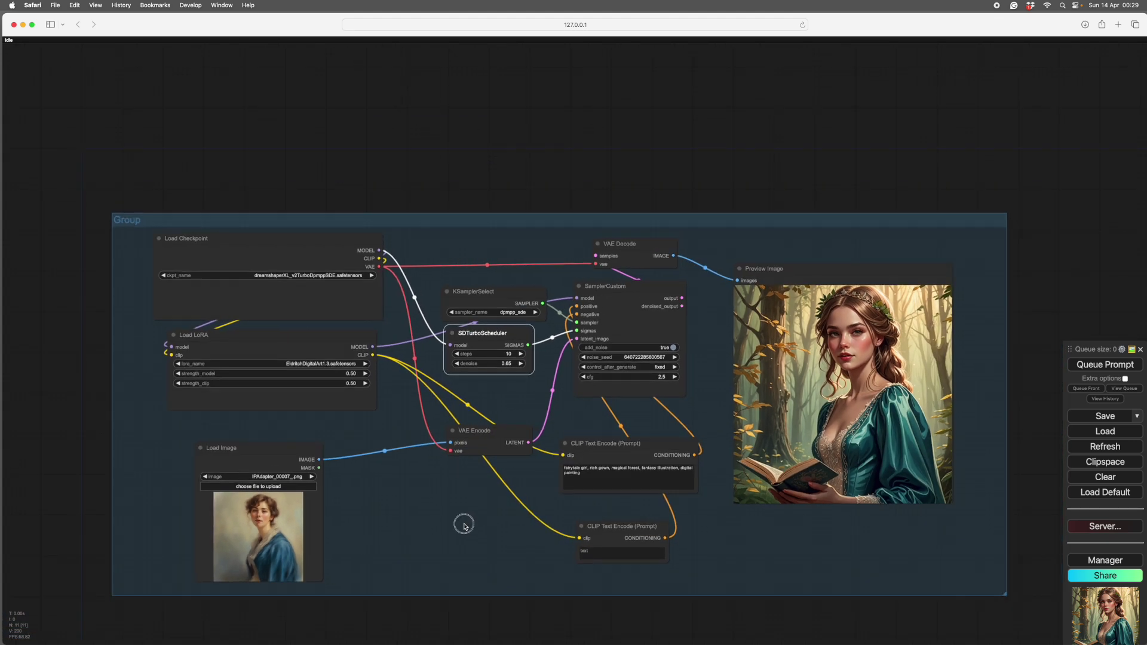
drag(751, 532, 793, 511)
scroll(761, 500, up, 3)
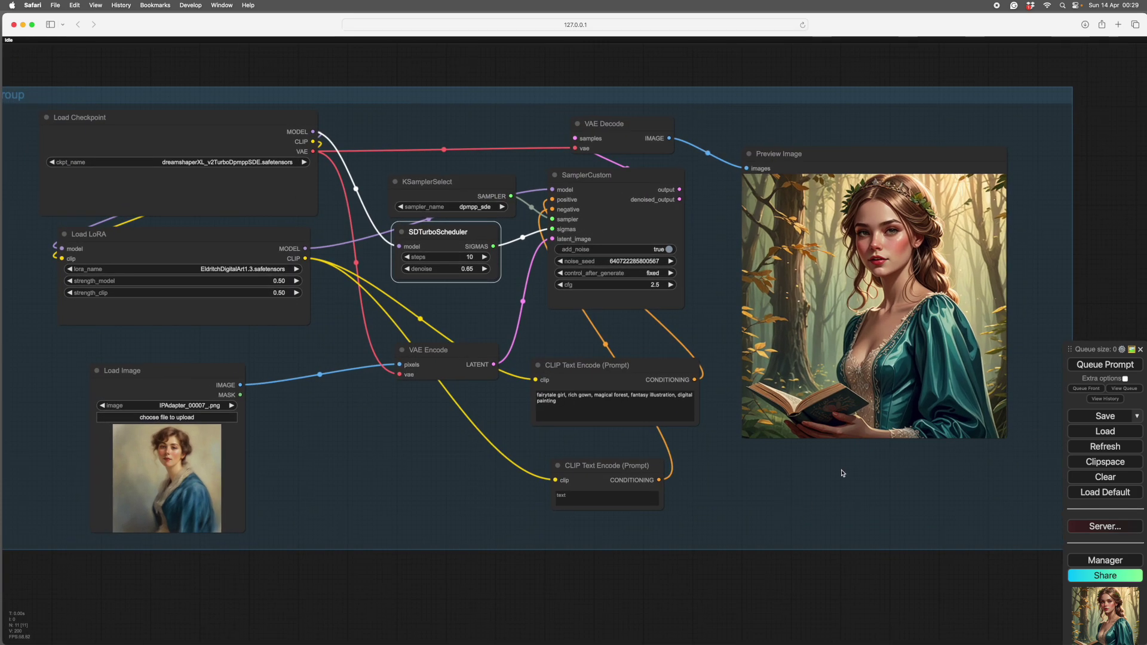
drag(842, 473, 860, 478)
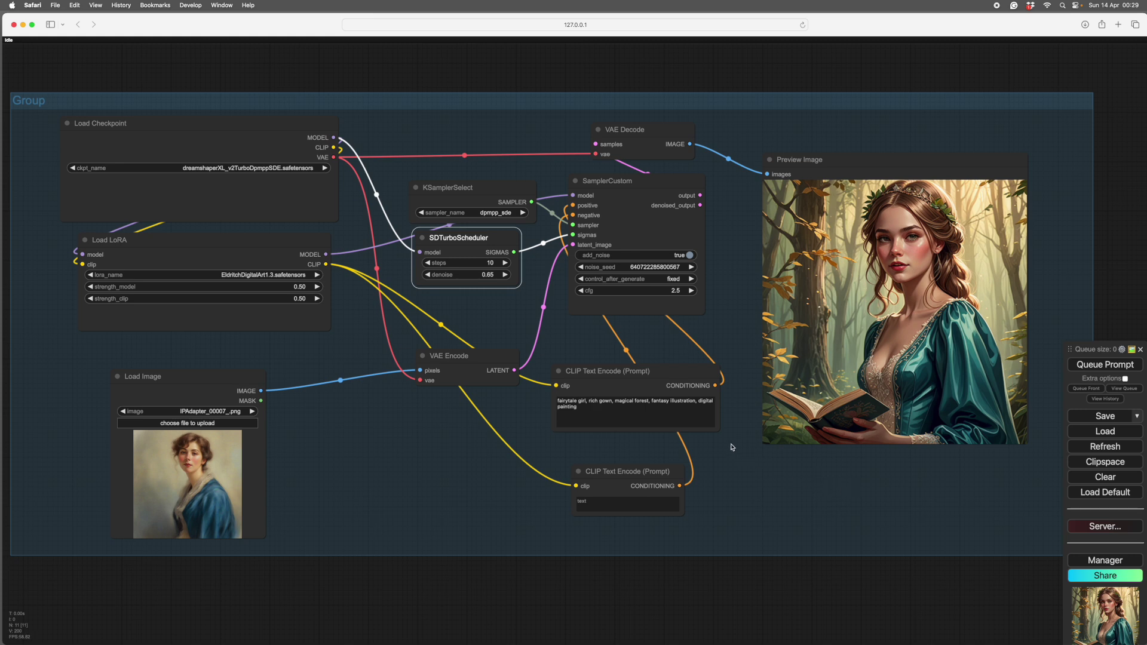
click(1103, 365)
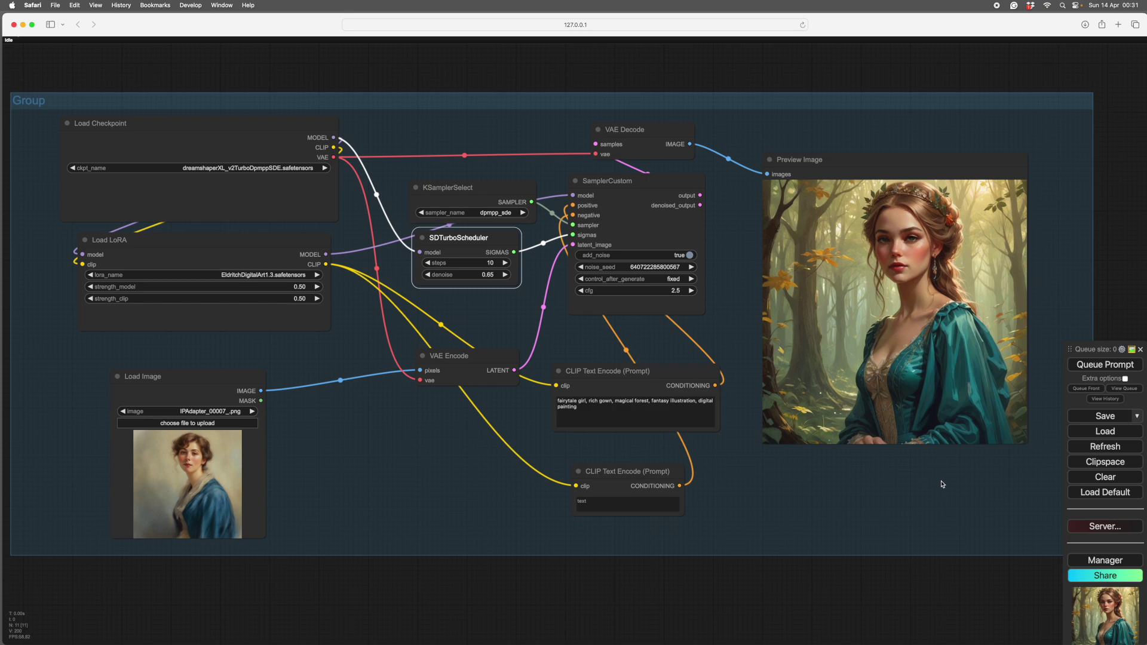
Step: Examine the regenerated portrait in the Preview Image node and compare it with the source image and node settings
scroll(941, 480, up, 3)
drag(941, 480, 854, 548)
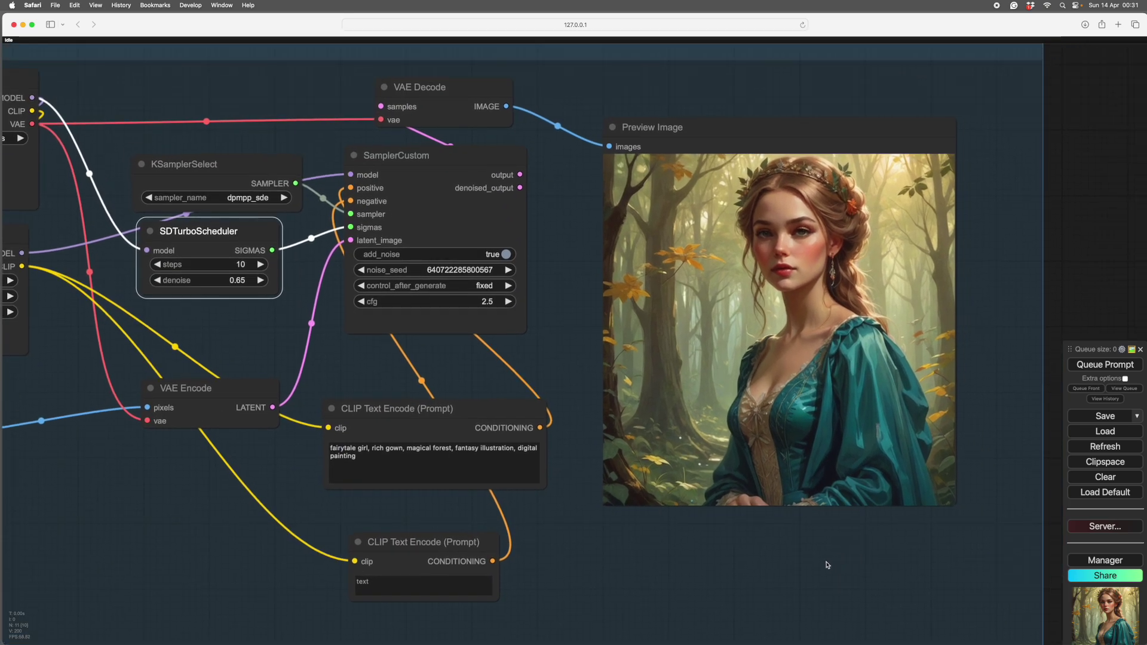
scroll(826, 564, down, 4)
scroll(801, 579, up, 3)
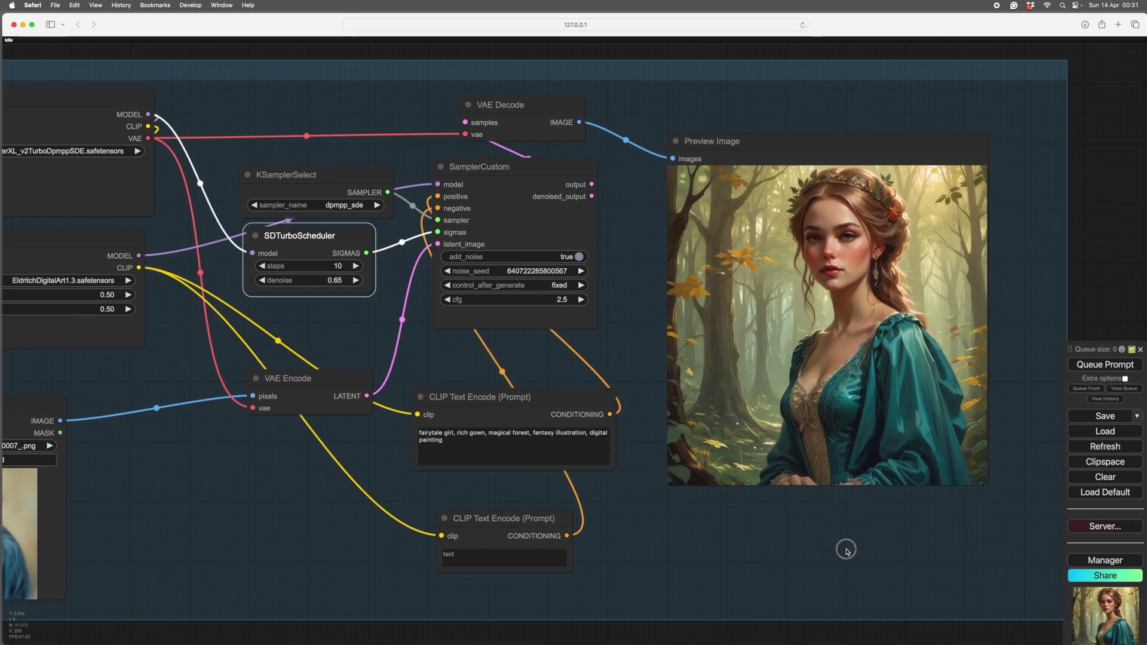
drag(812, 556, 830, 561)
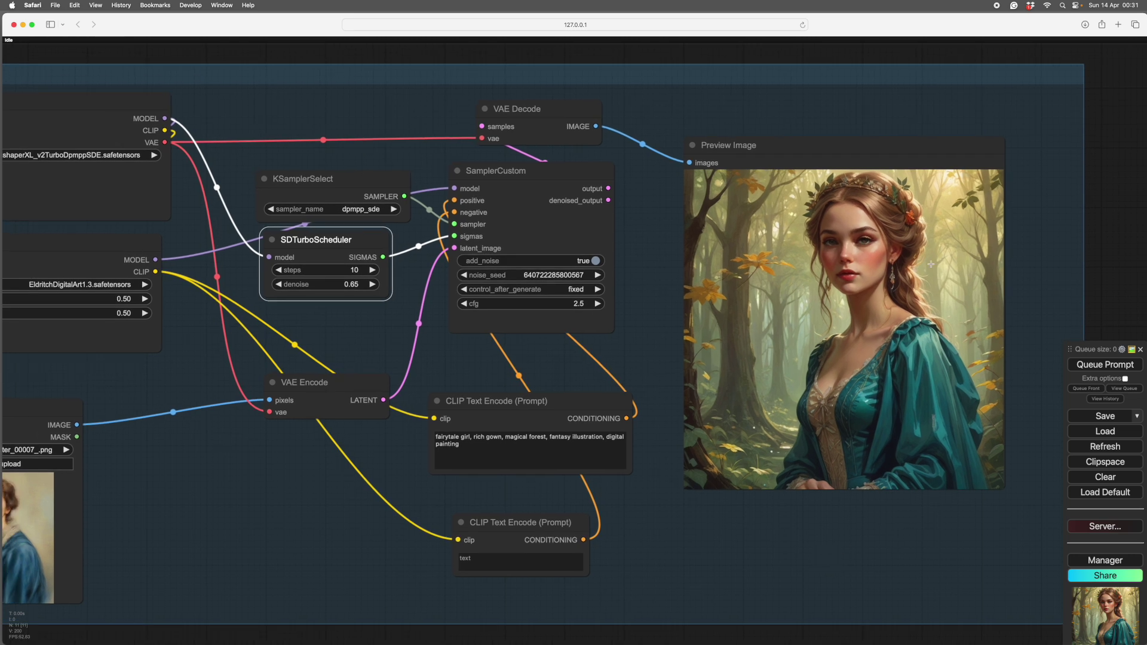
drag(719, 553, 805, 536)
scroll(764, 554, down, 2)
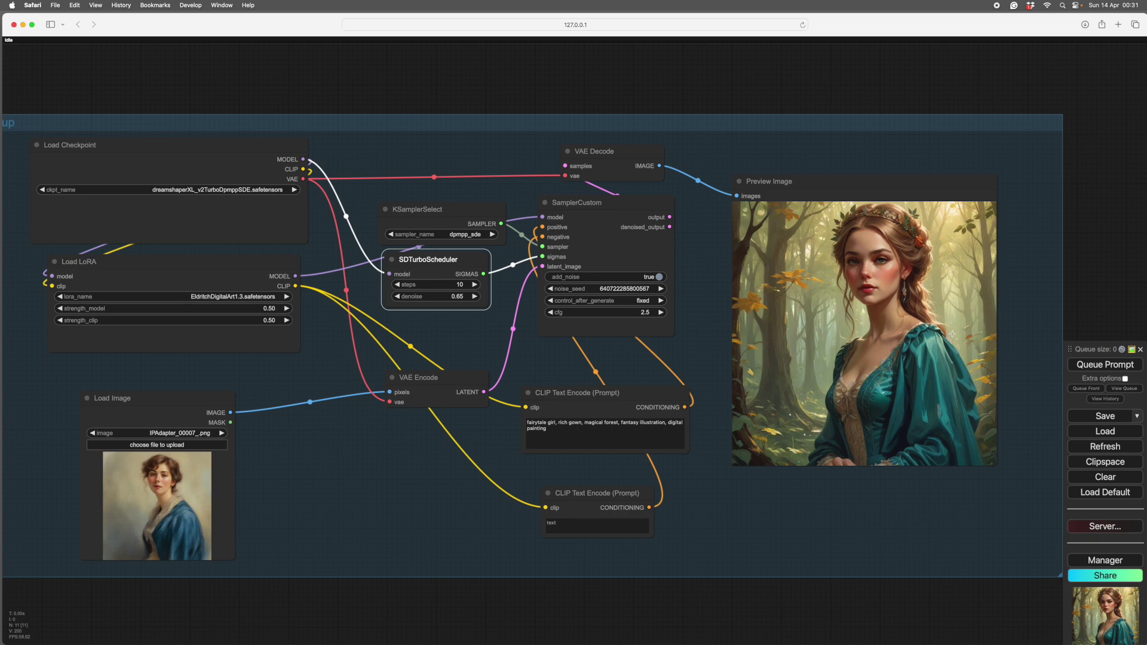
drag(868, 520, 858, 506)
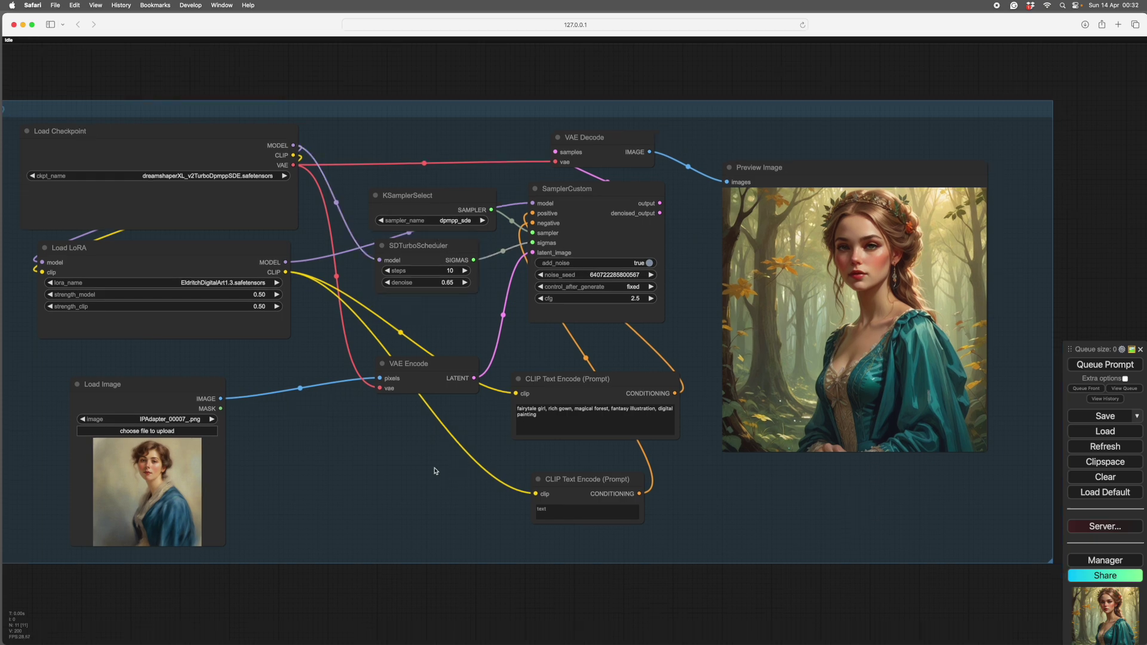
Step: Add "smile" after "fairytale girl" in the positive CLIP Text Encode prompt
scroll(435, 470, up, 5)
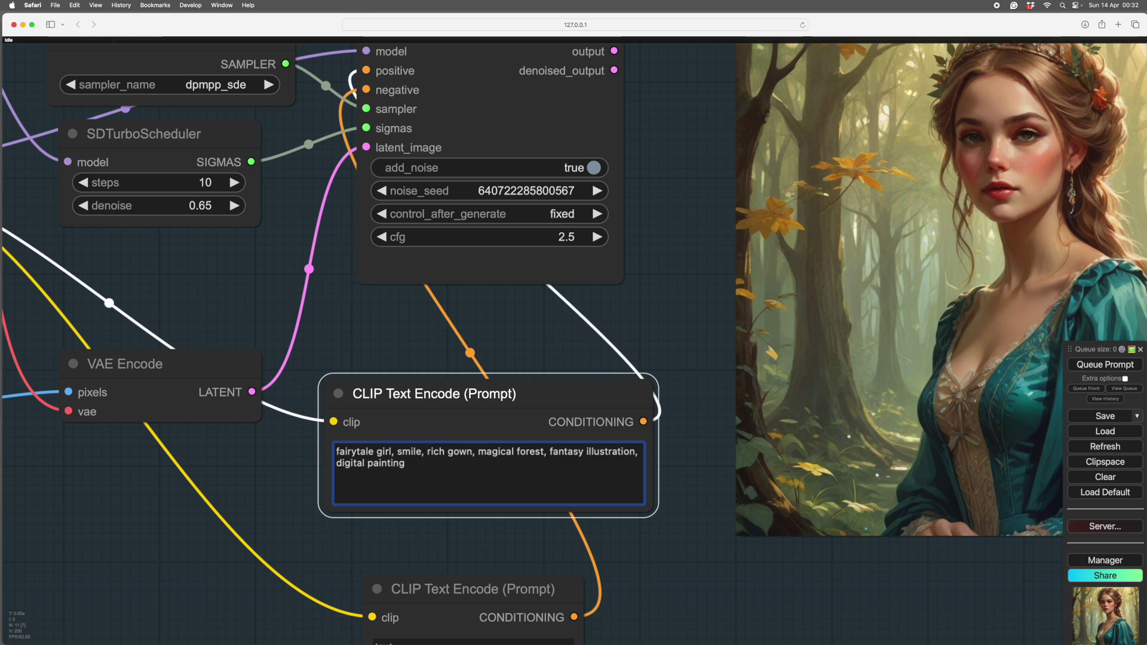
scroll(651, 546, down, 8)
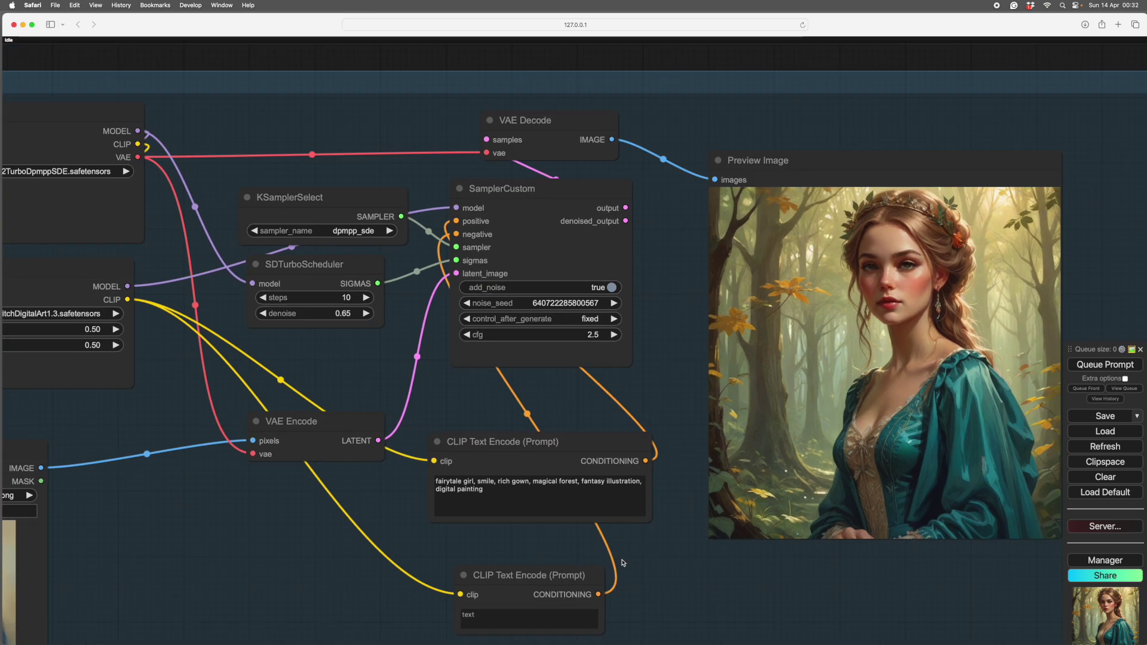
Step: Shrink the Load LoRA and Load Image nodes and move them down to open a gap below the Load Checkpoint node
drag(281, 532, 581, 496)
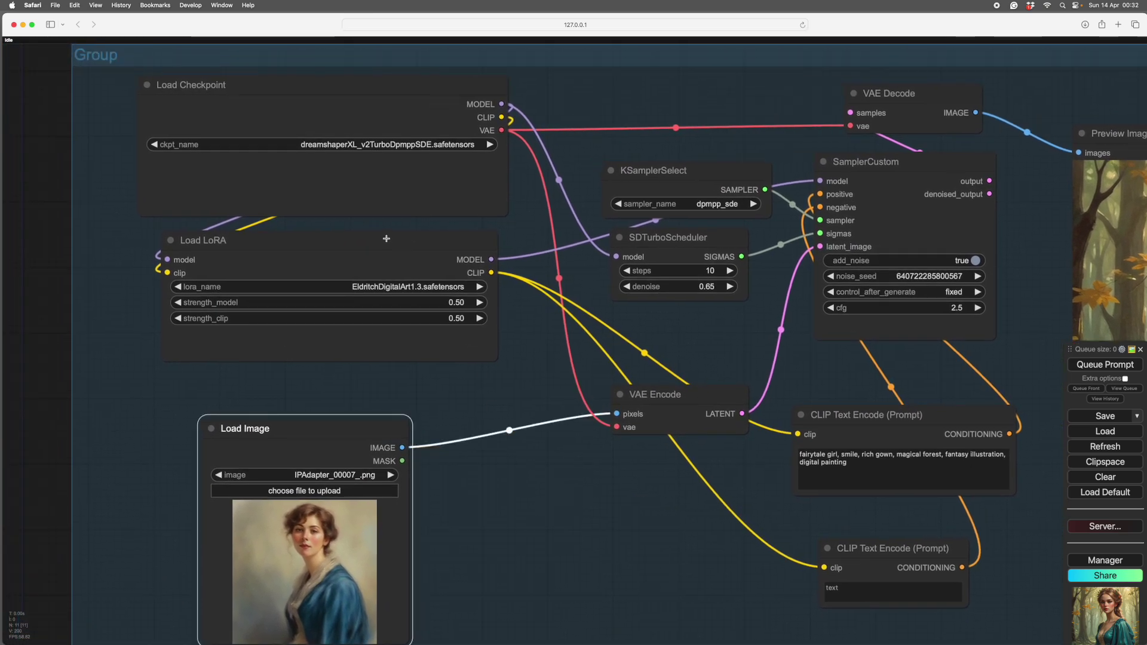
drag(386, 238, 380, 266)
drag(335, 422, 341, 406)
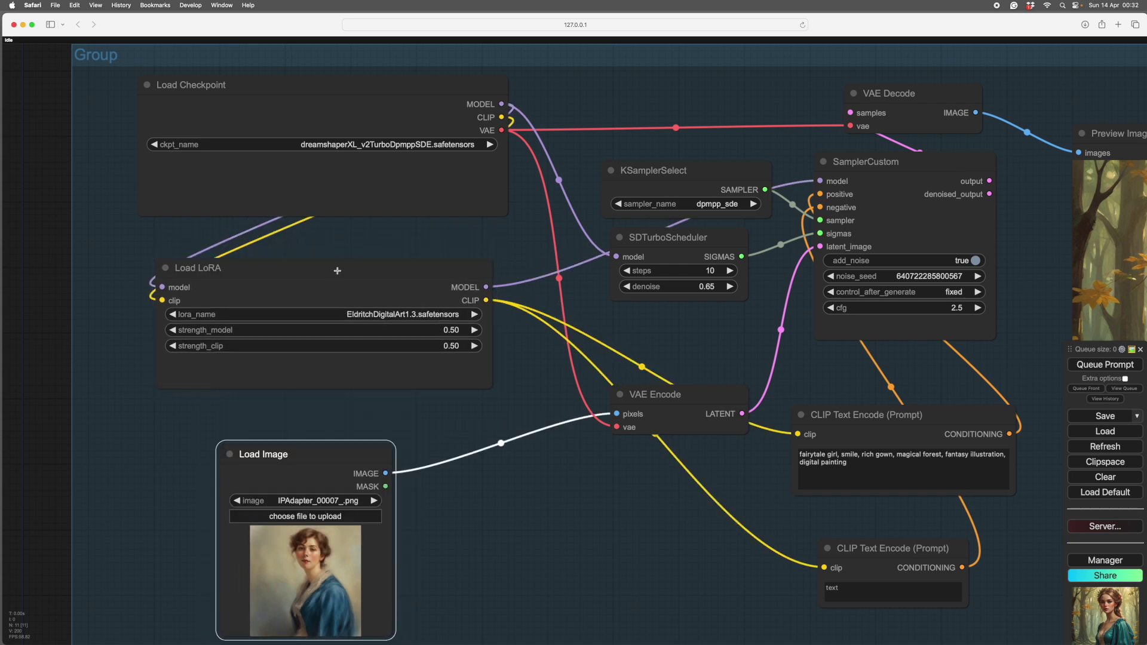
drag(338, 271, 379, 314)
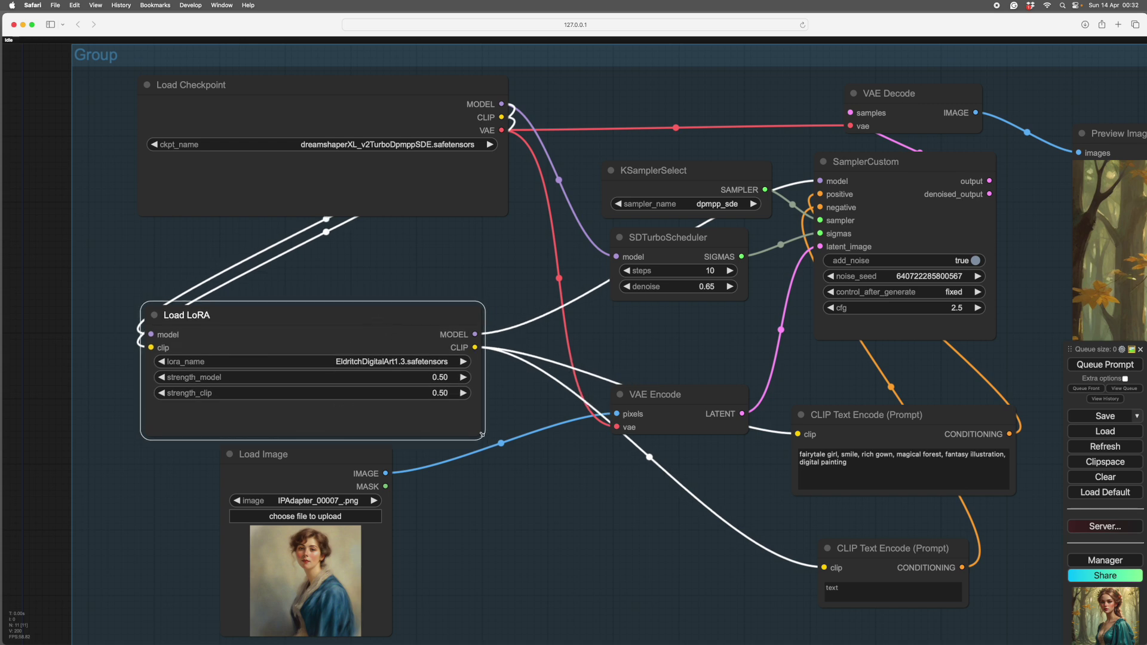
drag(482, 435, 476, 413)
drag(377, 321, 383, 347)
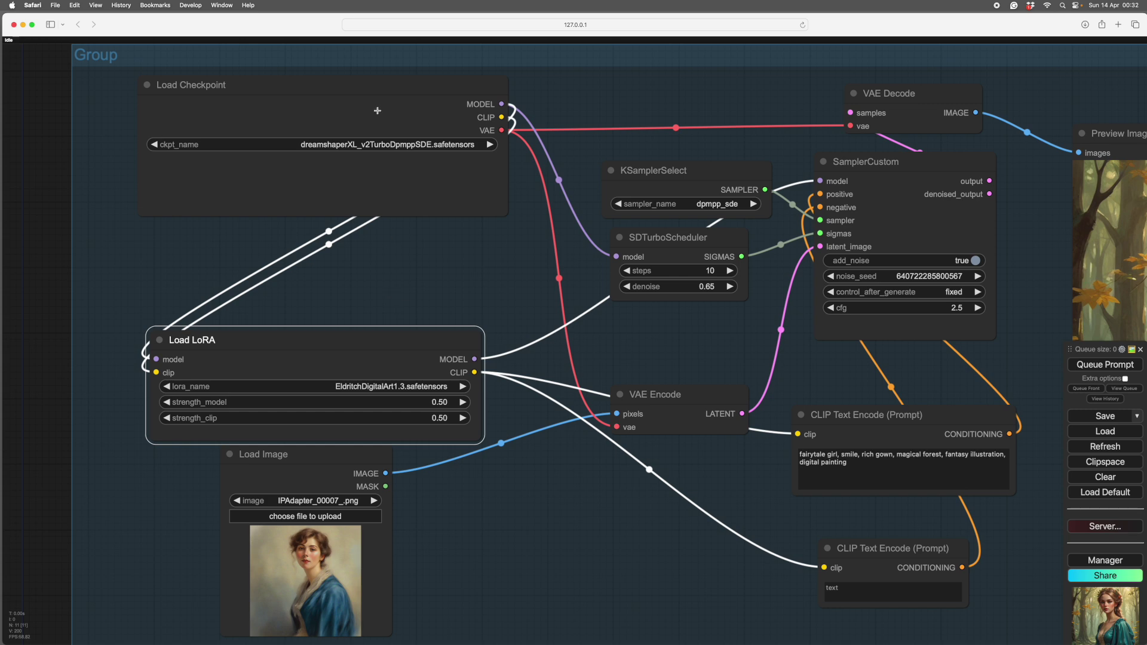
drag(356, 92, 355, 87)
scroll(508, 511, down, 3)
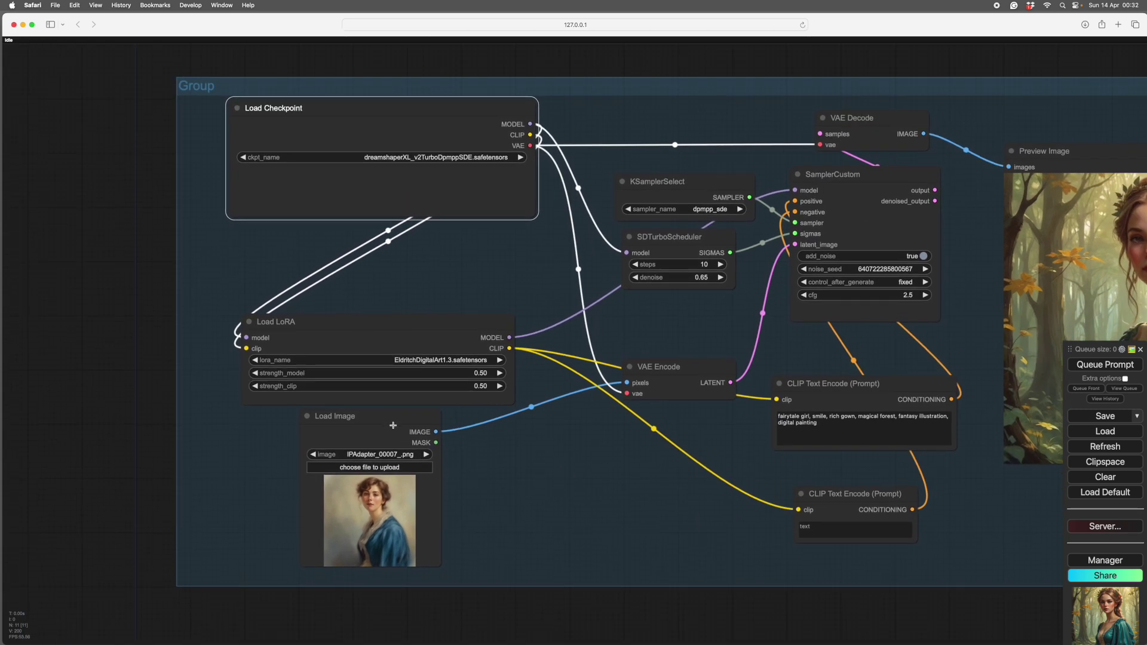
drag(392, 426, 391, 436)
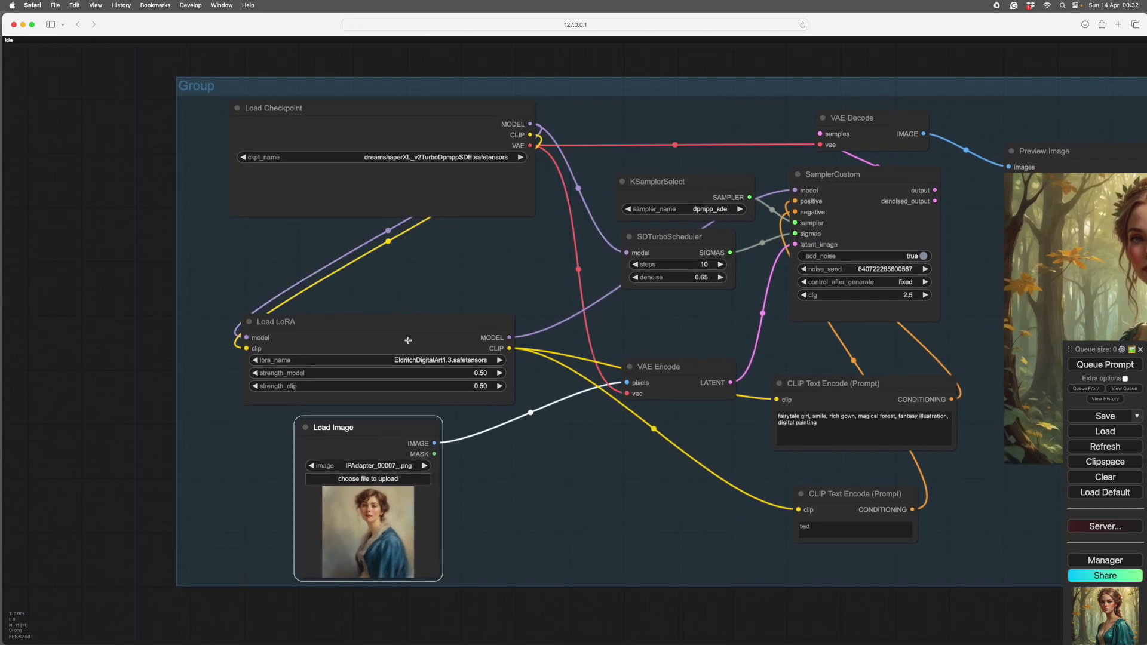
drag(405, 317, 402, 327)
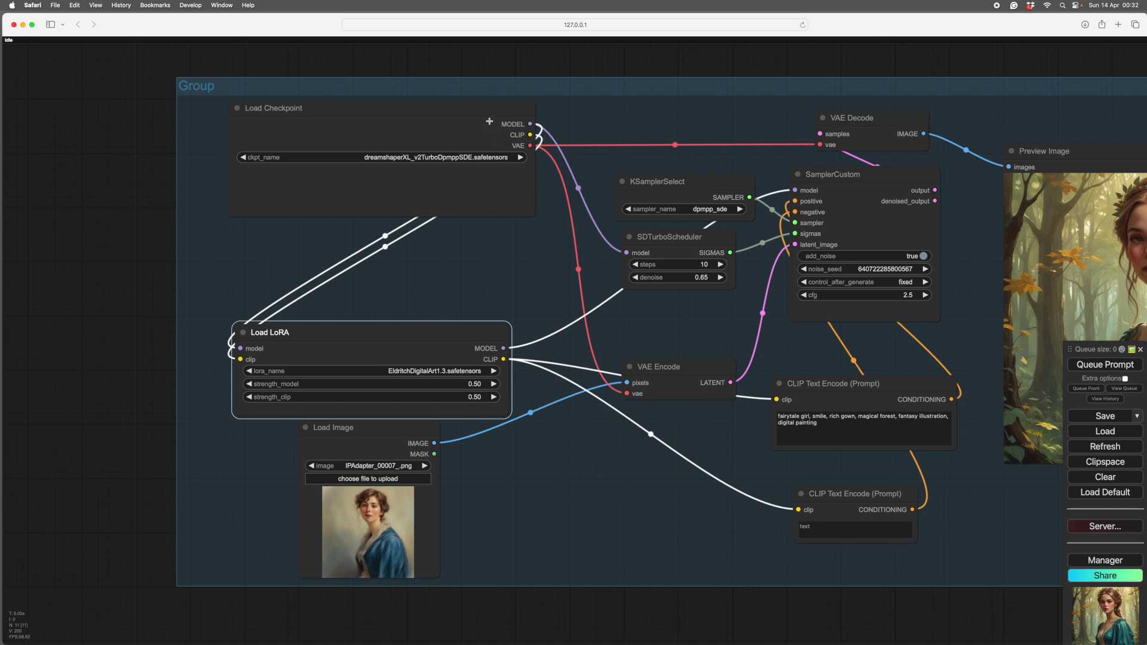
Step: Duplicate the Load LoRA node and place the copy between the Load Checkpoint node and the original Load LoRA node
click(448, 114)
click(364, 338)
alt+drag(388, 338, 381, 229)
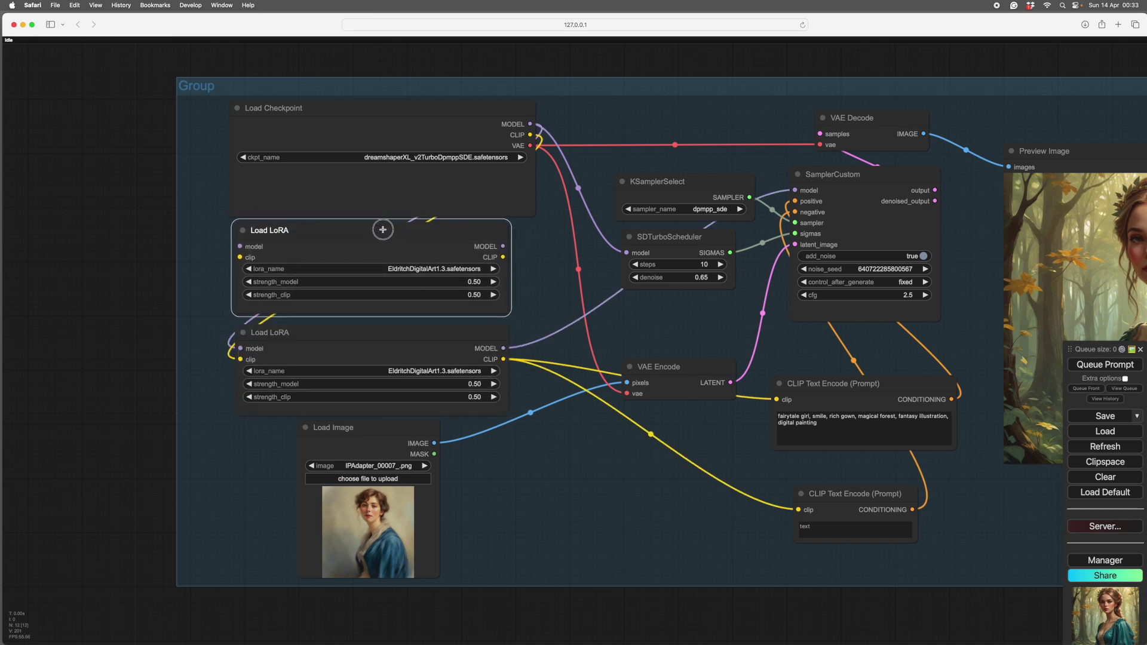
Step: Shorten the Load Checkpoint node and adjust the spacing of the two Load LoRA nodes and the Load Image node
drag(466, 110, 467, 108)
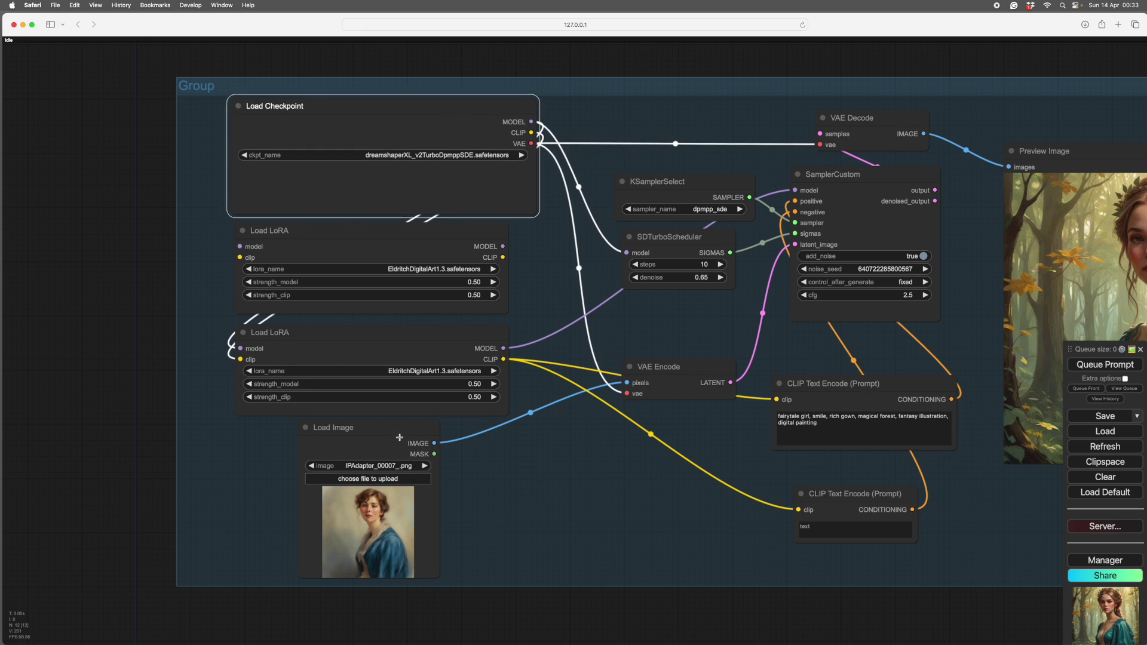
drag(400, 438, 398, 442)
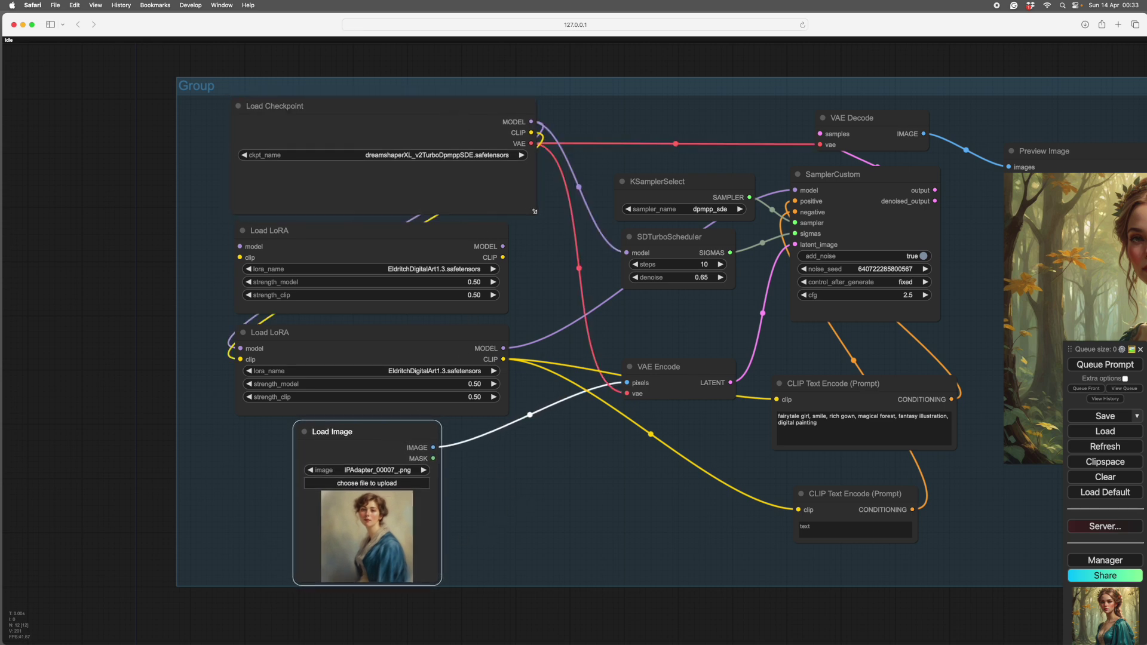
drag(535, 210, 530, 205)
drag(412, 337, 415, 332)
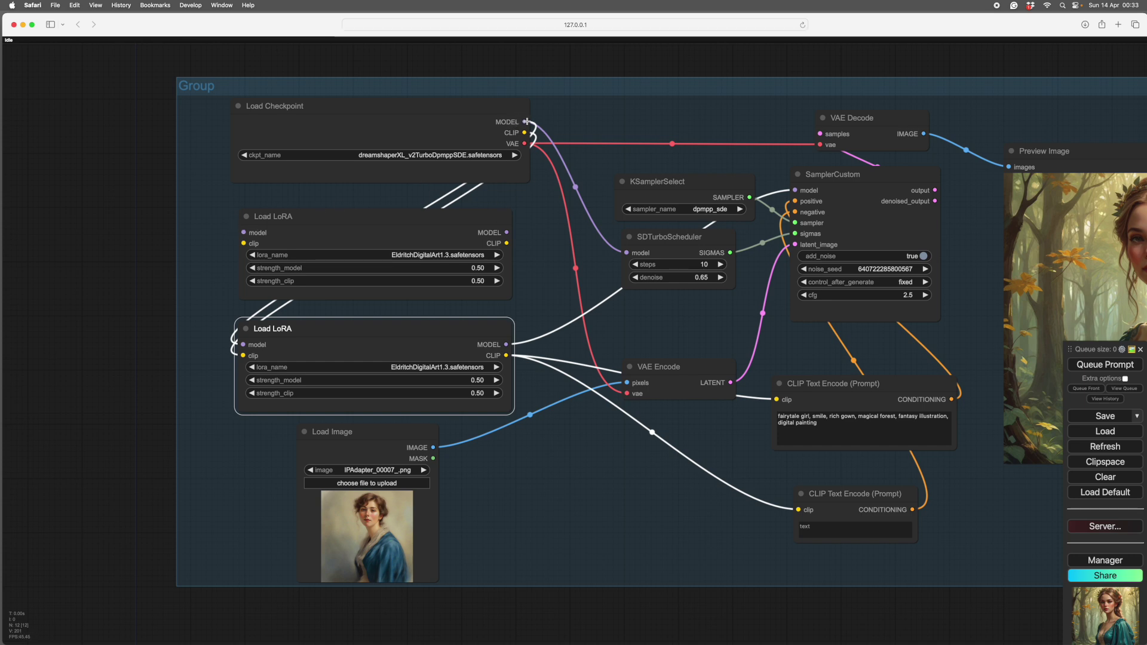
Step: Chain MODEL and CLIP from Load Checkpoint through the new Load LoRA node into the original one, and align both LoRA nodes
drag(526, 121, 252, 231)
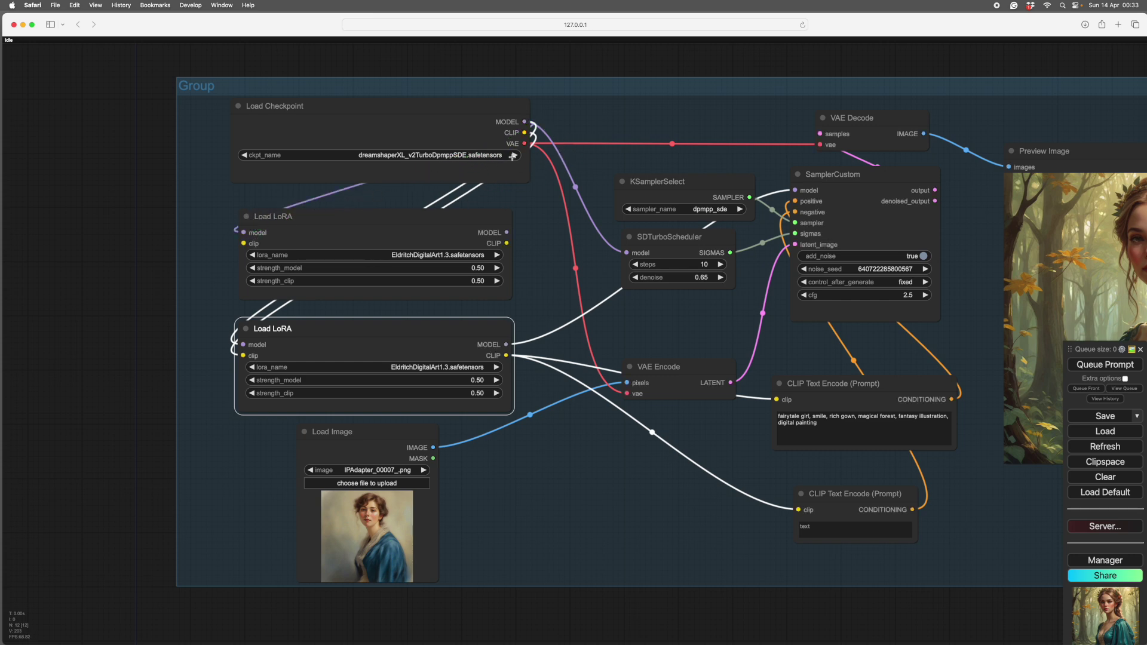
drag(525, 132, 243, 243)
drag(507, 233, 243, 344)
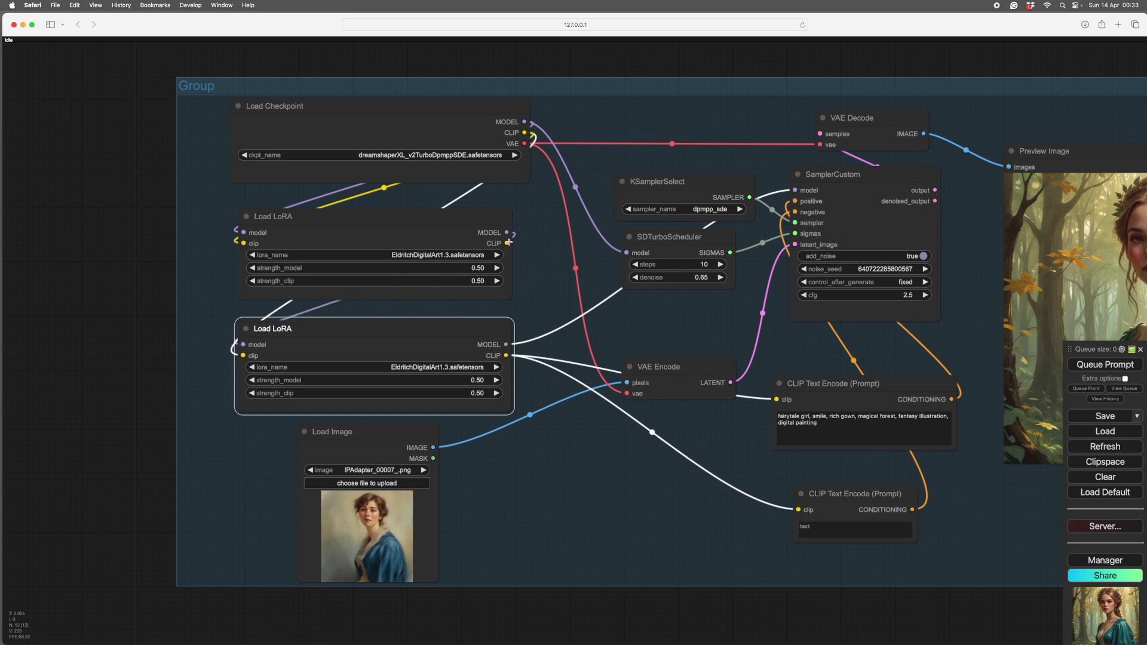
drag(508, 242, 243, 356)
click(467, 217)
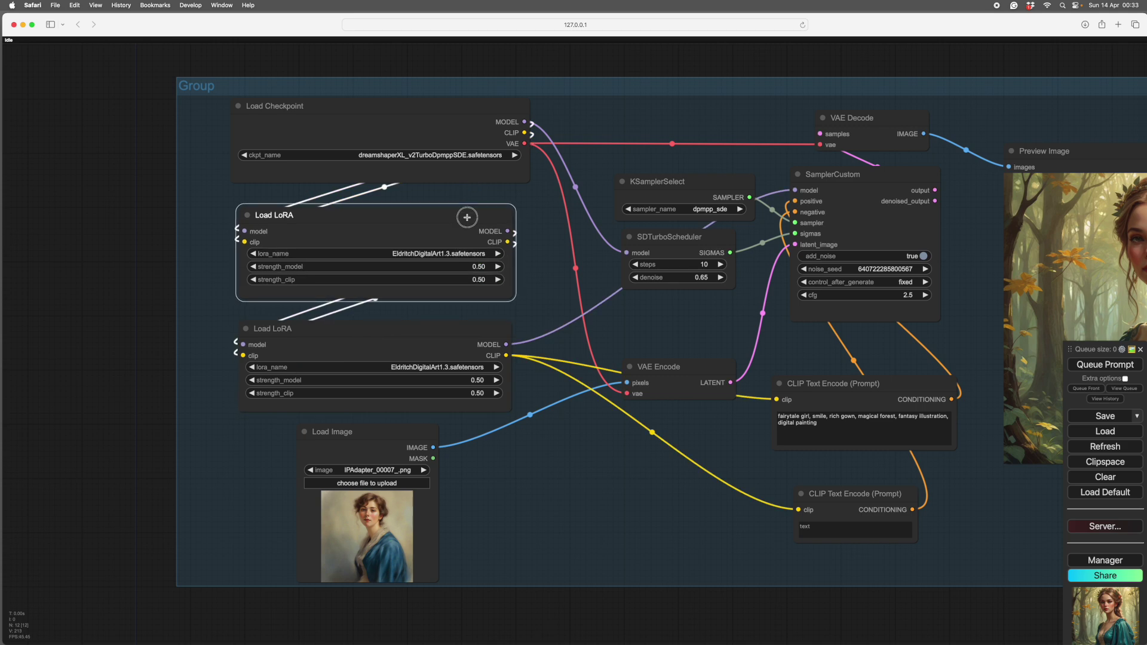
click(433, 330)
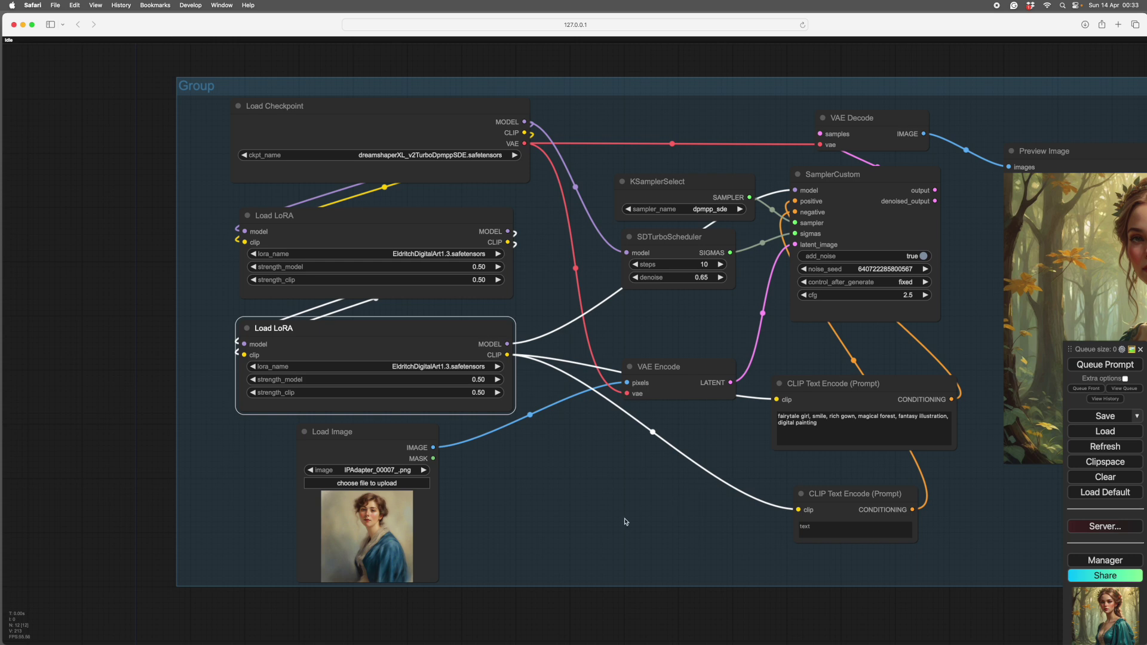
Step: Set lora_name of the new upper Load LoRA node to J.C. Leyendecker Style.safetensors
drag(626, 518, 596, 506)
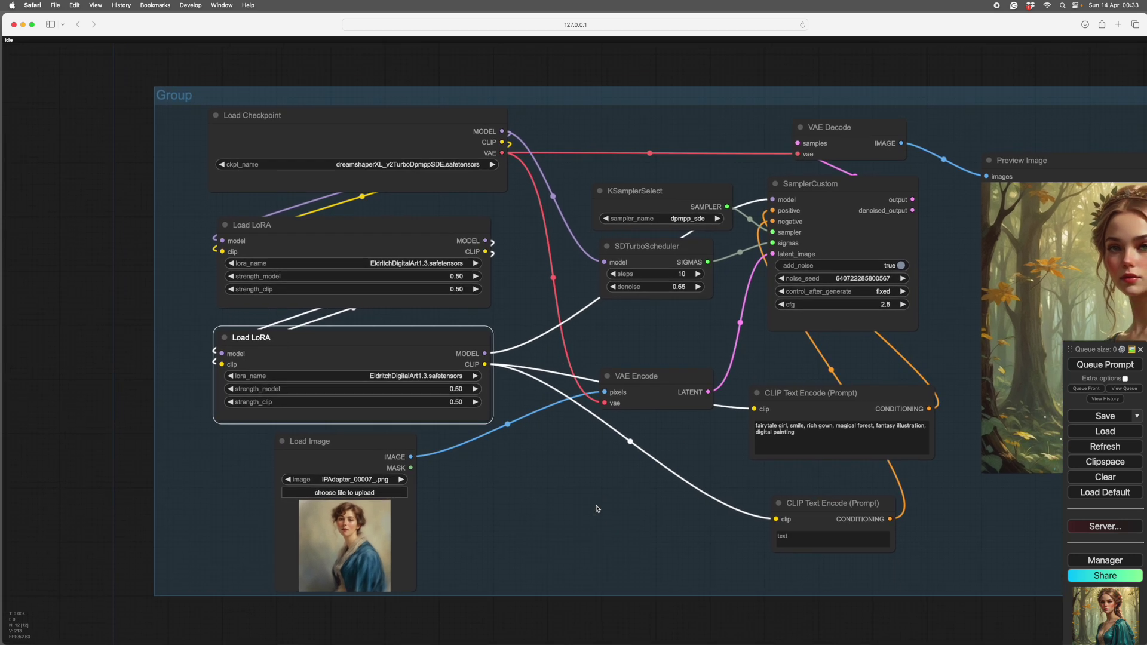
click(423, 265)
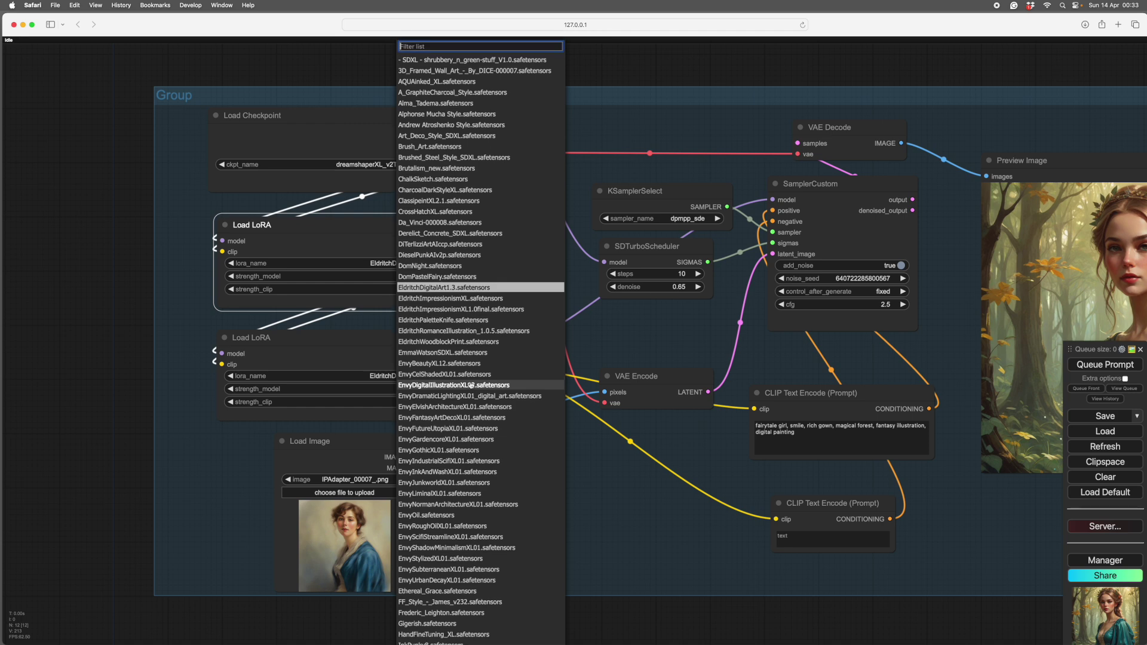
scroll(471, 385, down, 5)
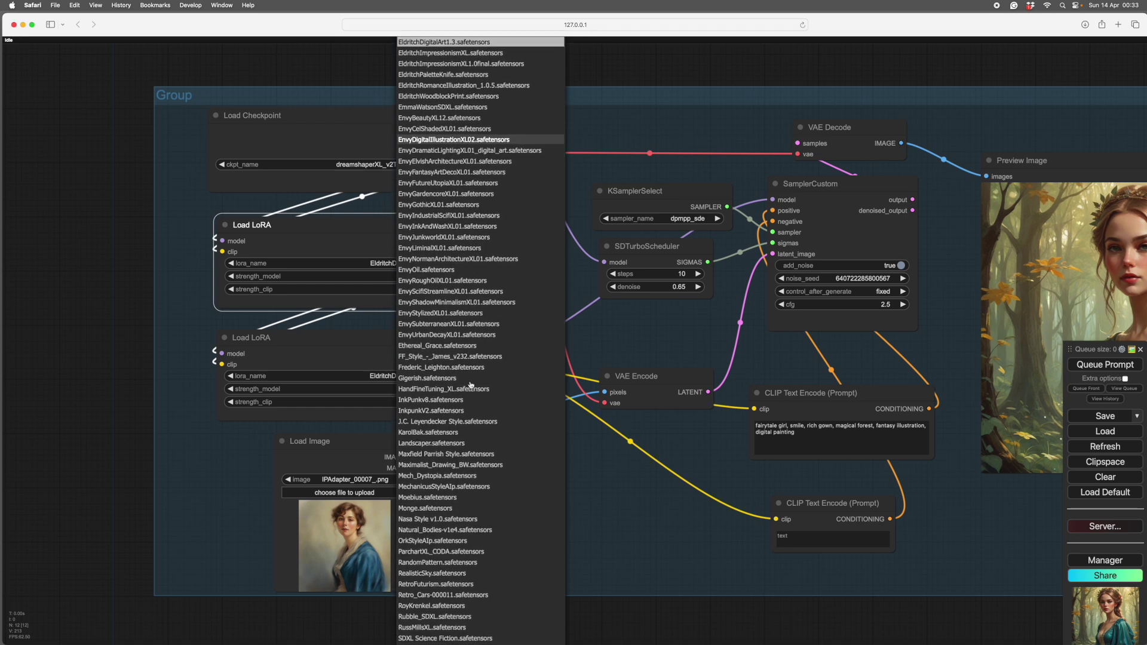
scroll(470, 386, down, 1)
click(464, 379)
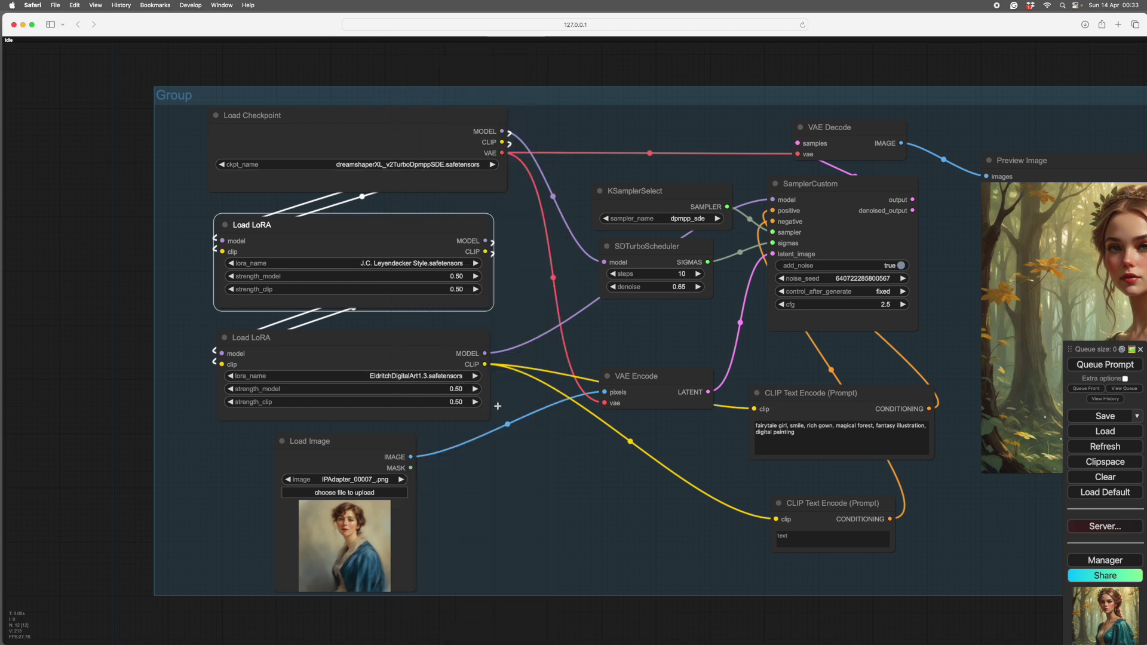
Step: Append ", J.C. Leyendecker Style page" to the end of the positive CLIP Text Encode prompt
scroll(537, 461, up, 1)
drag(509, 320, 478, 305)
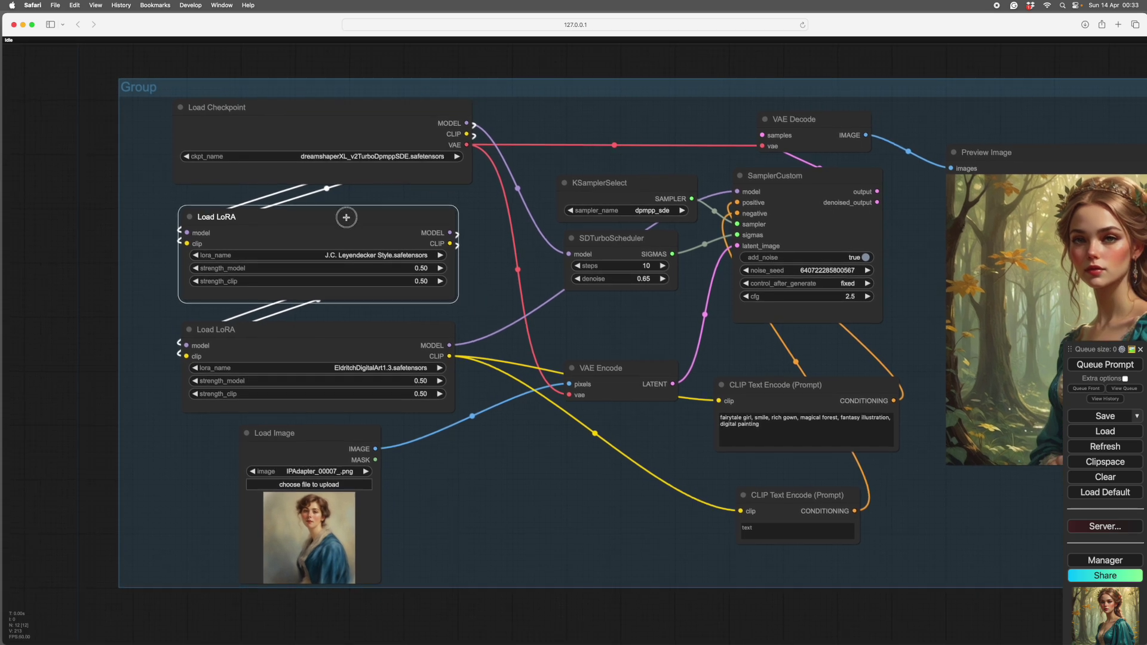
drag(487, 287, 481, 282)
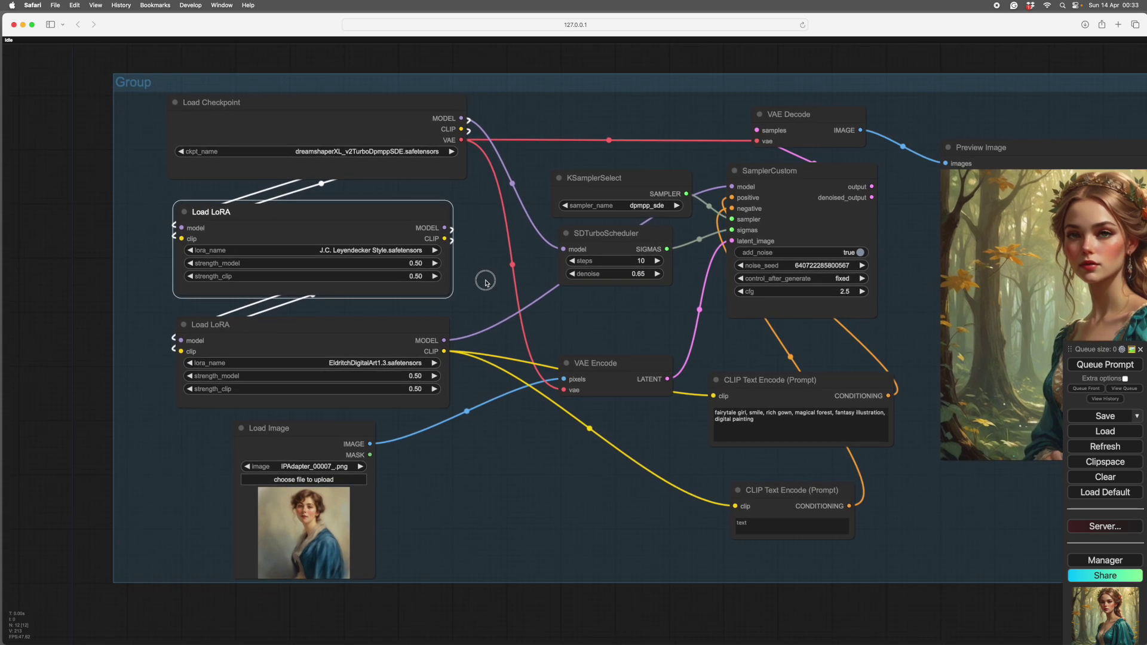
drag(576, 438, 484, 445)
scroll(487, 444, down, 1)
scroll(486, 444, up, 2)
scroll(488, 445, down, 1)
scroll(496, 442, down, 1)
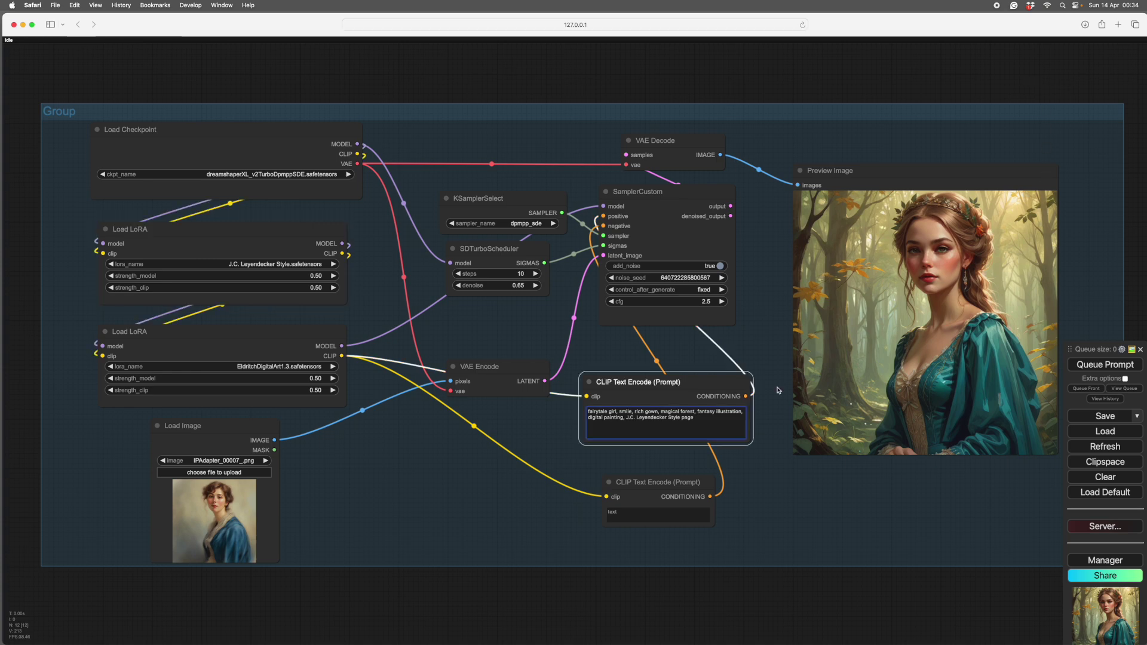
scroll(779, 389, up, 5)
scroll(778, 390, up, 2)
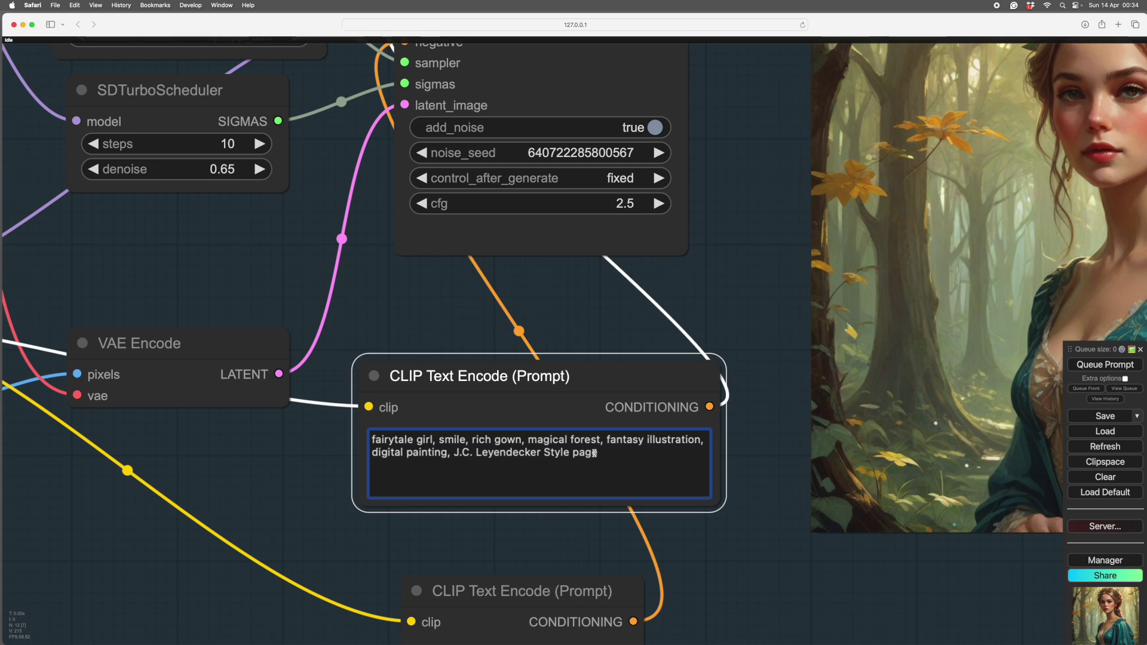
Step: Queue the prompt to regenerate the portrait with the two chained LoRAs and the extended positive prompt
scroll(767, 516, down, 3)
scroll(766, 516, down, 5)
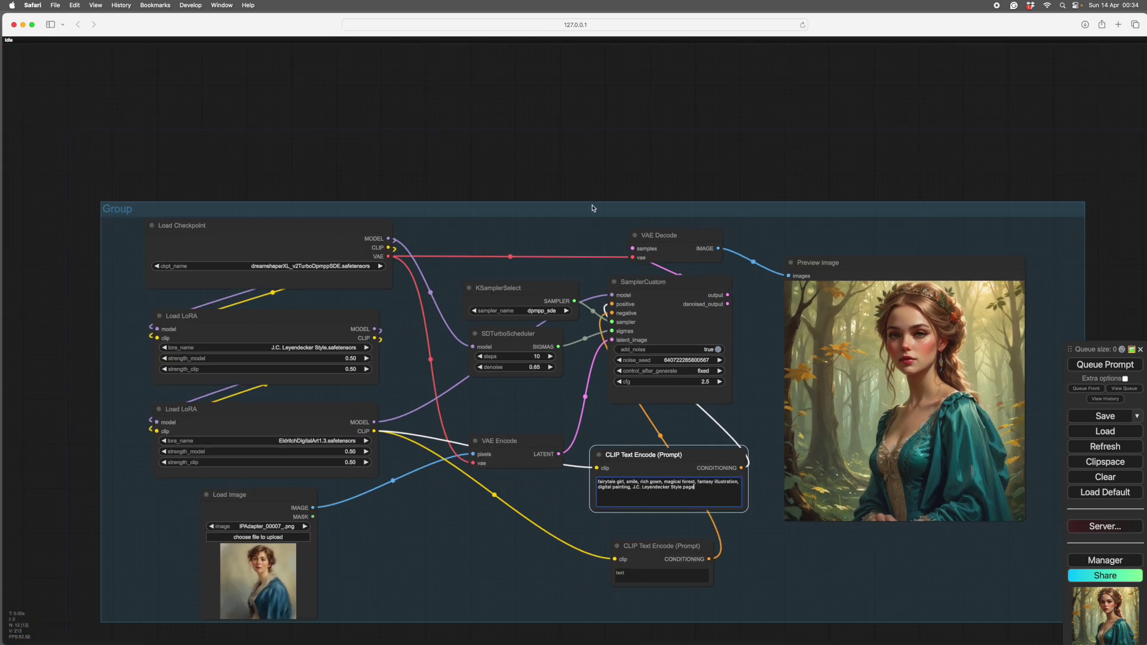
drag(600, 132, 560, 35)
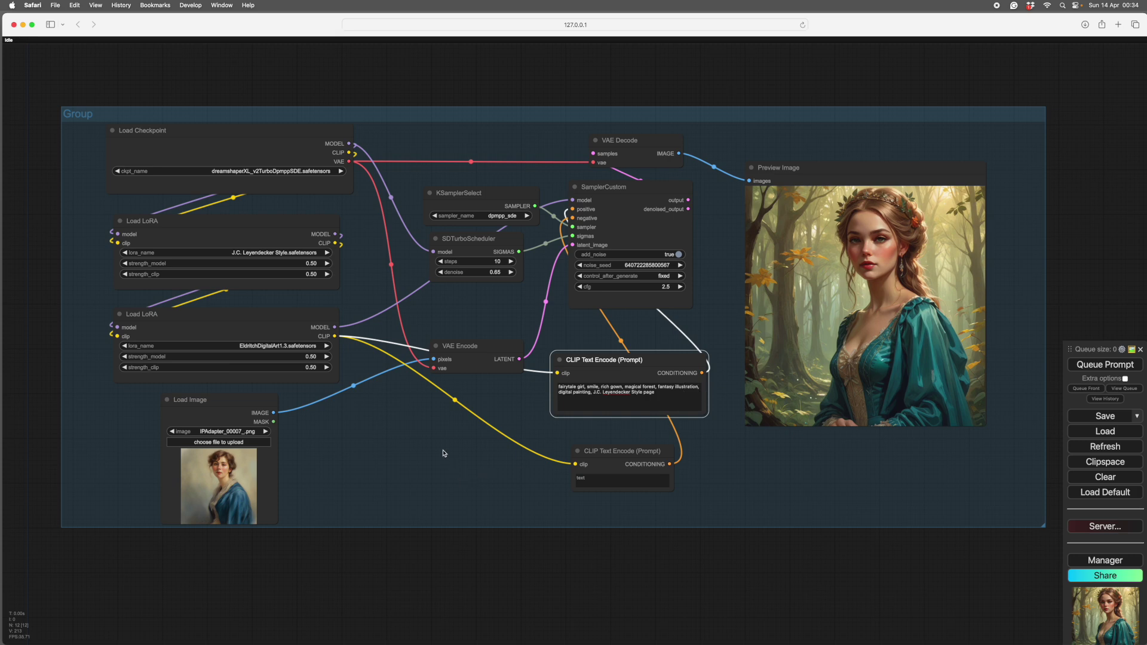
scroll(443, 453, up, 3)
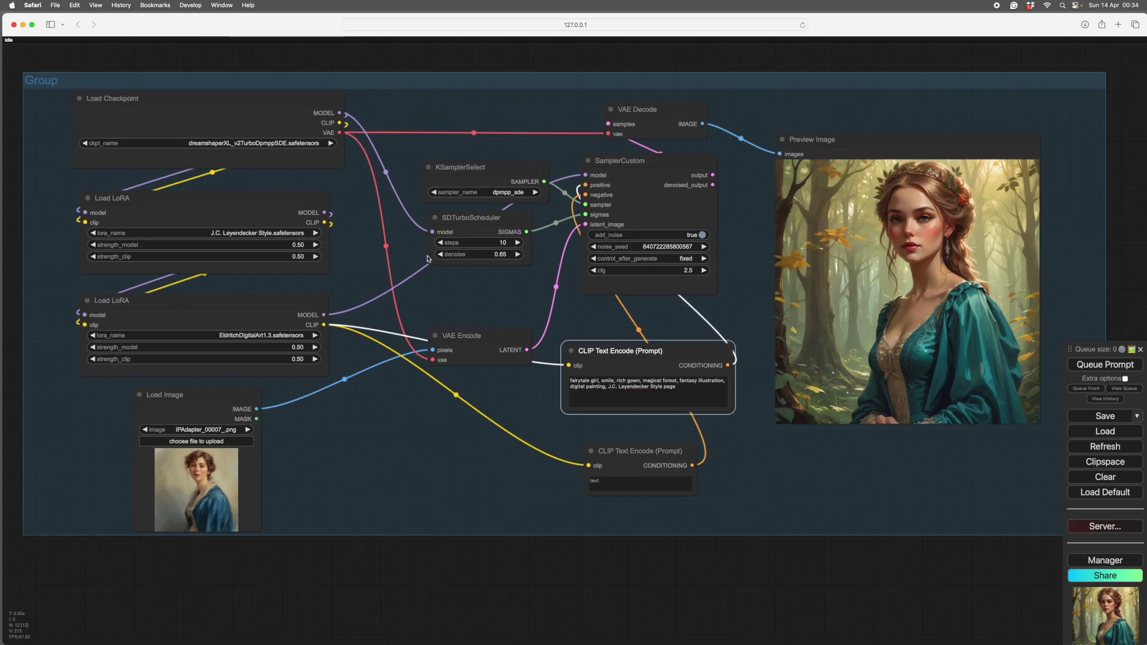
scroll(423, 82, right, 2)
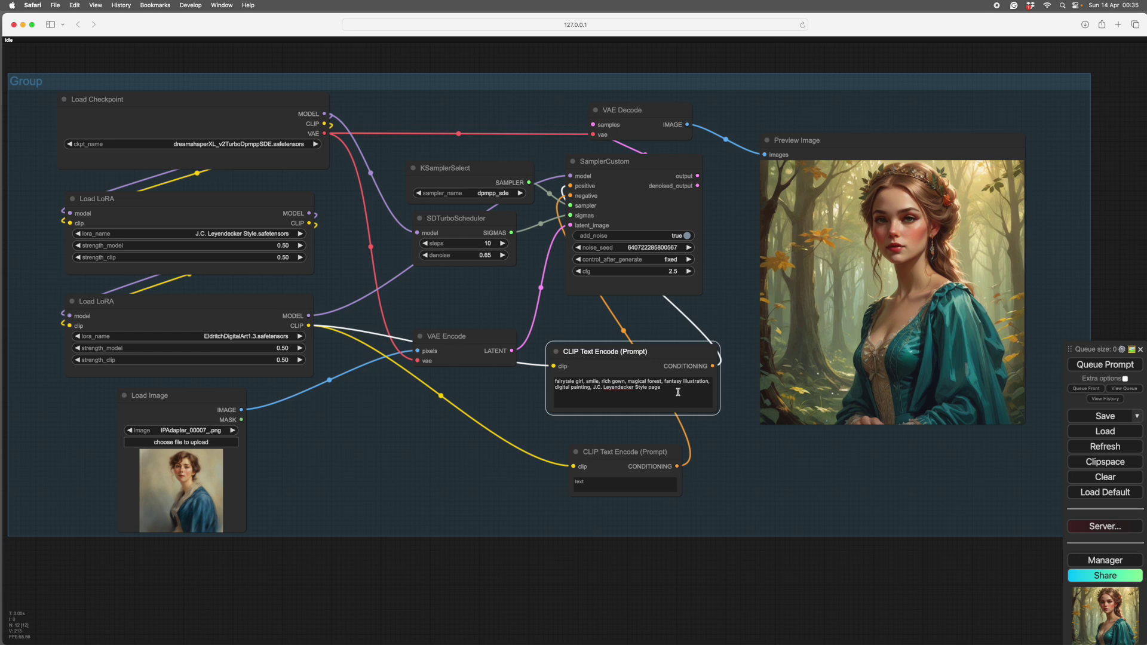
drag(690, 353, 691, 356)
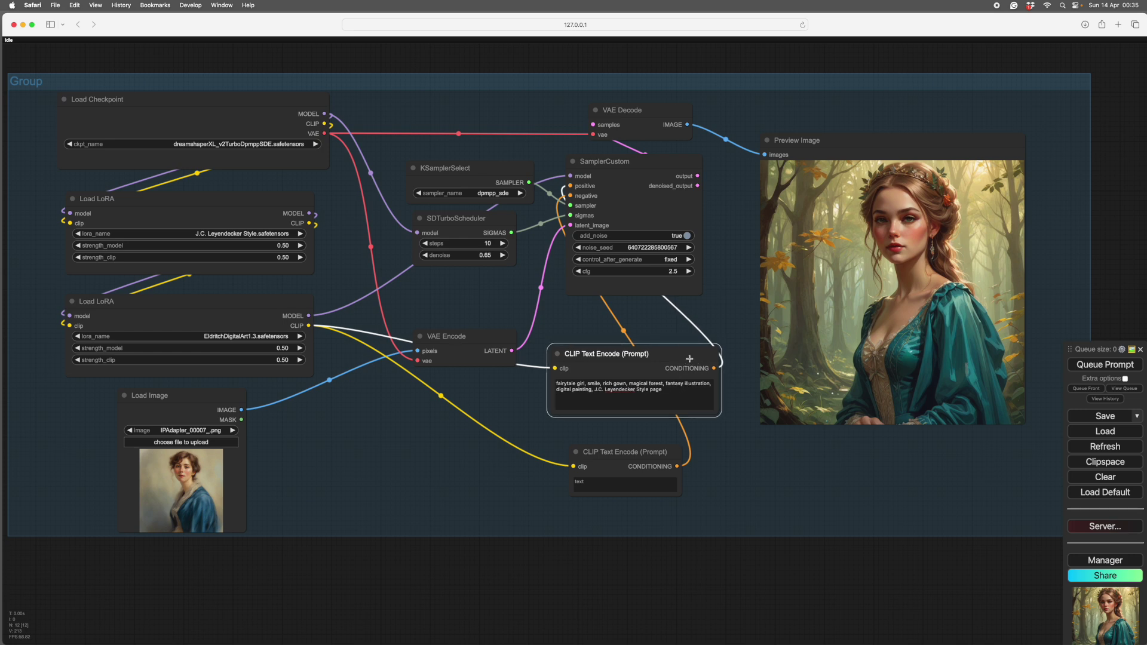
click(648, 451)
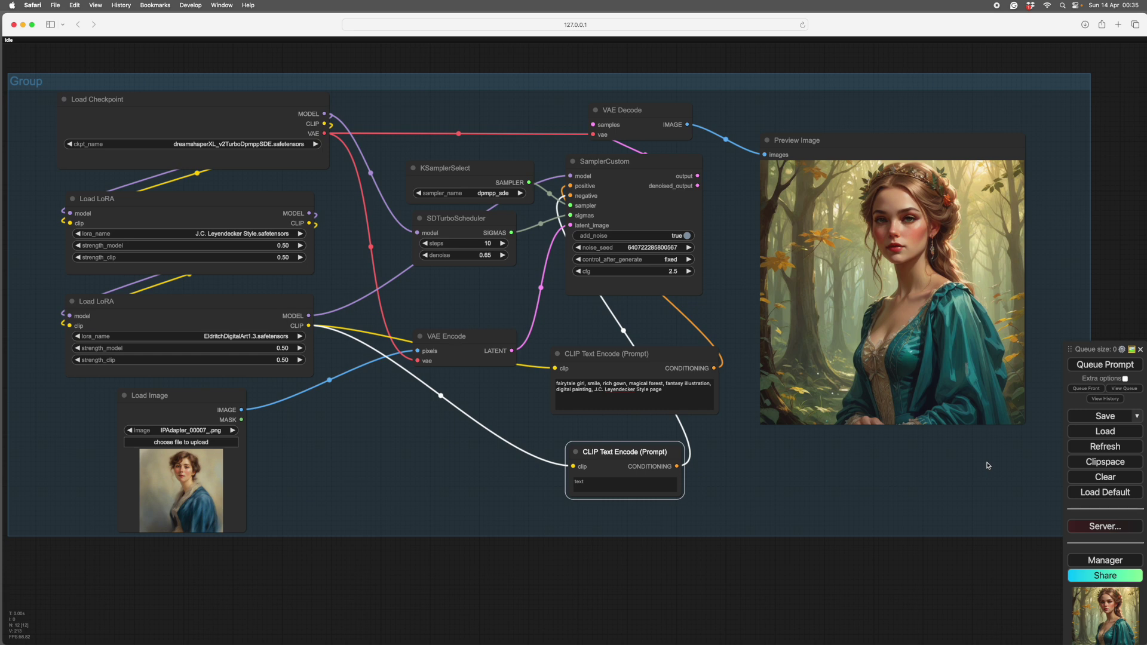
click(1105, 365)
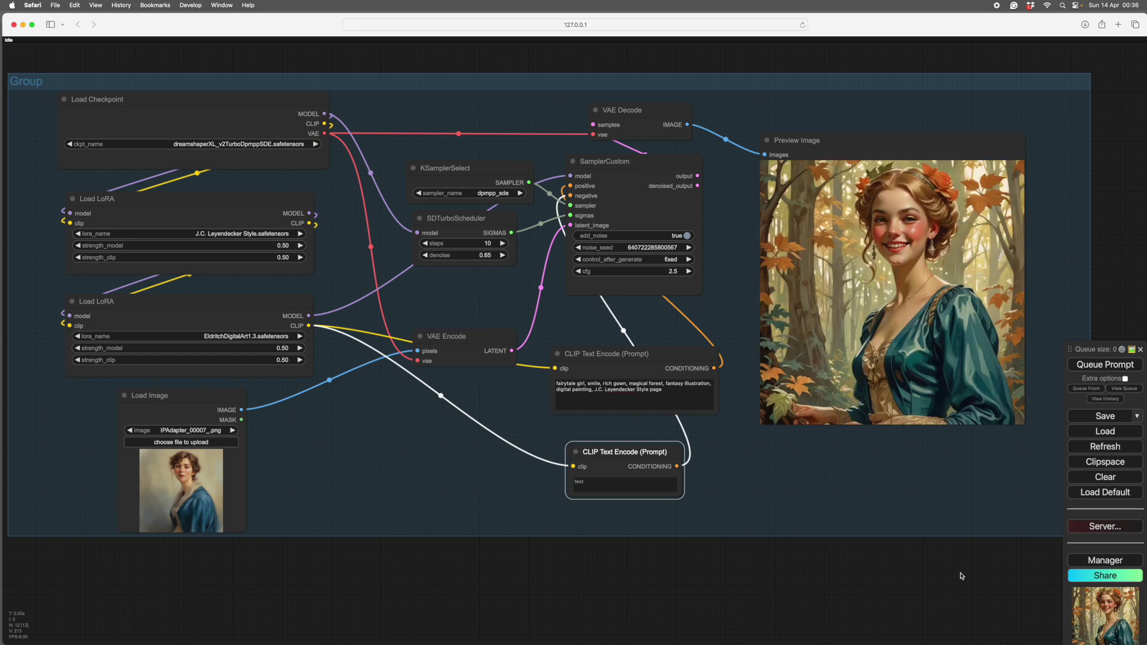
Step: Examine the regenerated portrait in the Preview Image node up close and alongside the workflow settings
scroll(962, 568, up, 3)
drag(962, 484, 857, 581)
drag(998, 389, 959, 425)
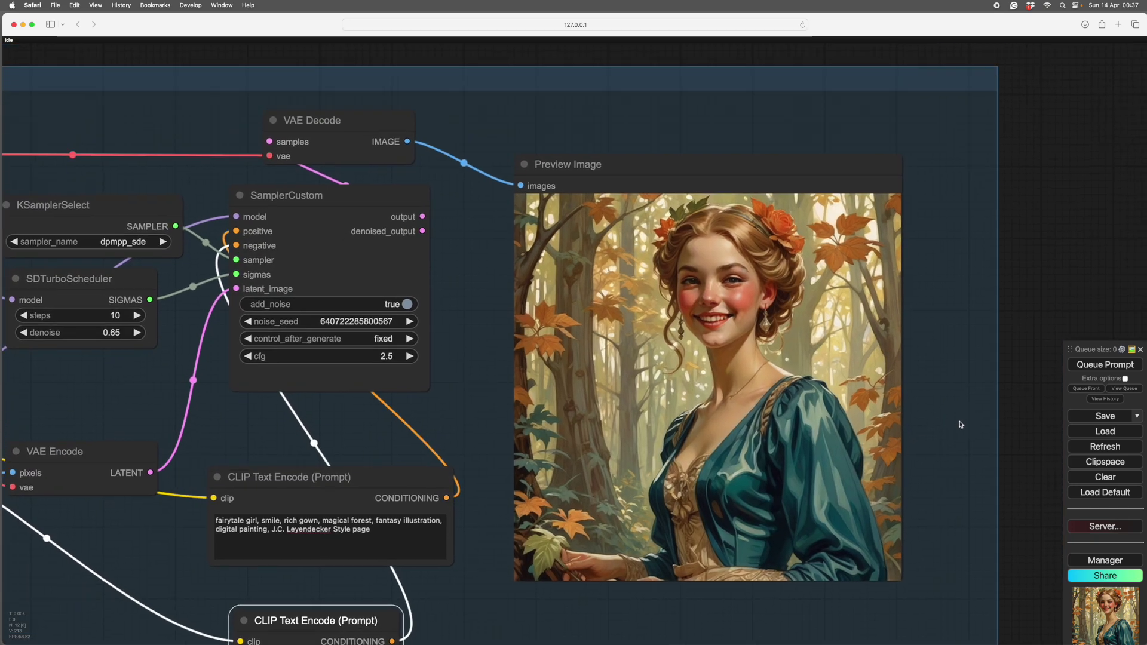
scroll(960, 424, up, 2)
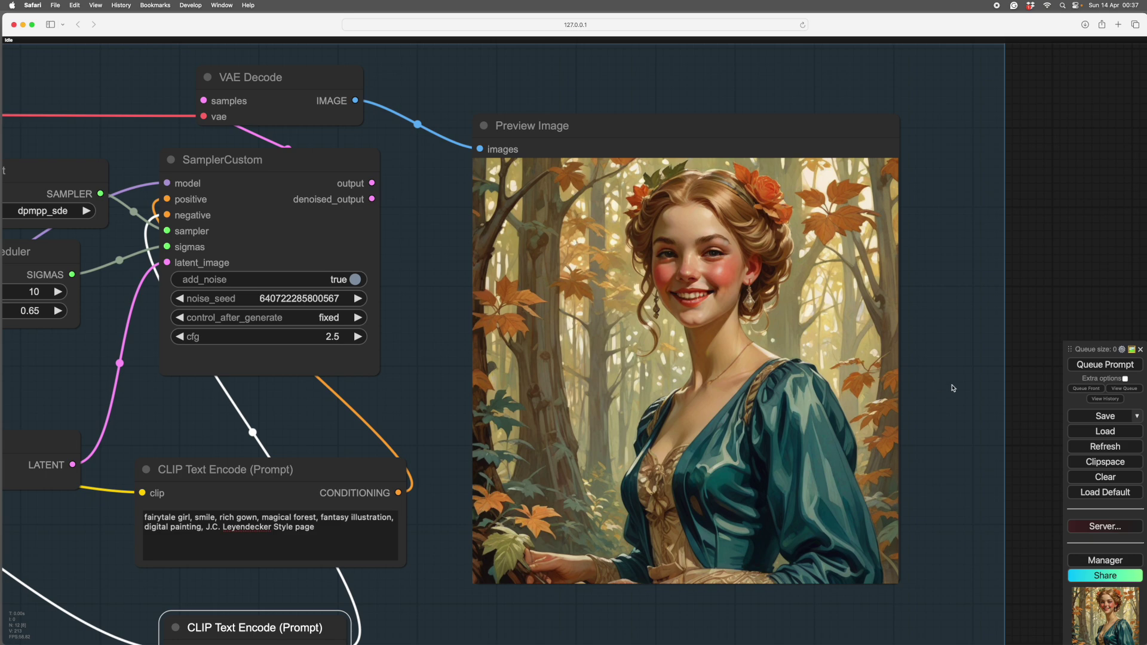
scroll(952, 396, down, 2)
scroll(952, 397, down, 2)
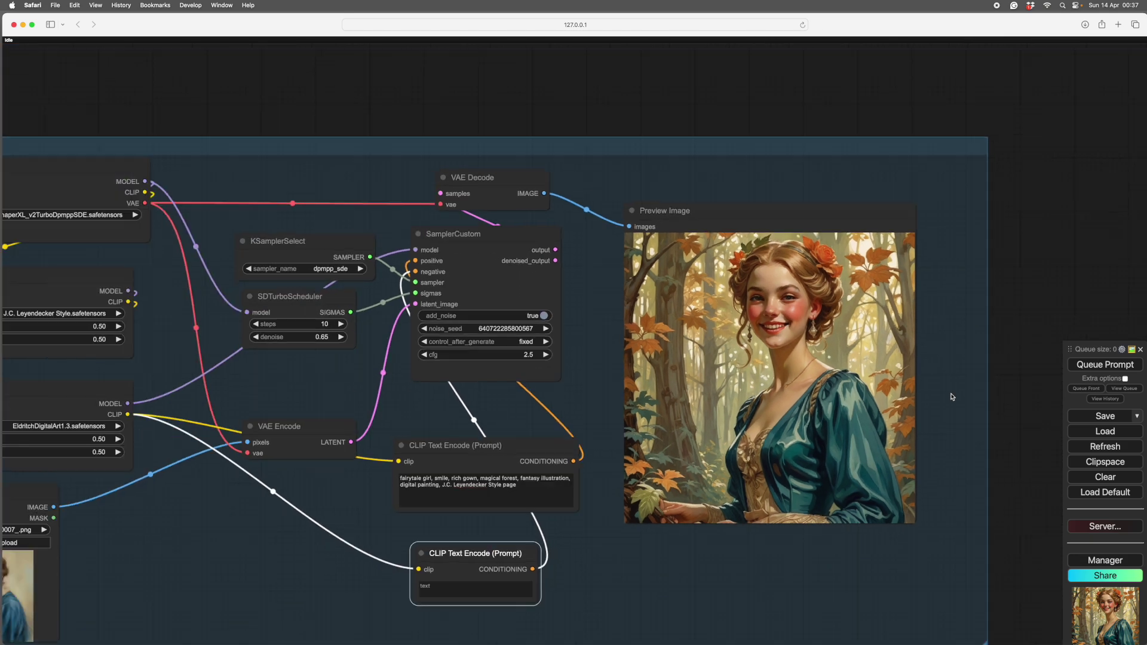
Step: Enter "hands" as the text of the negative CLIP Text Encode prompt
drag(739, 579, 826, 479)
scroll(852, 496, down, 1)
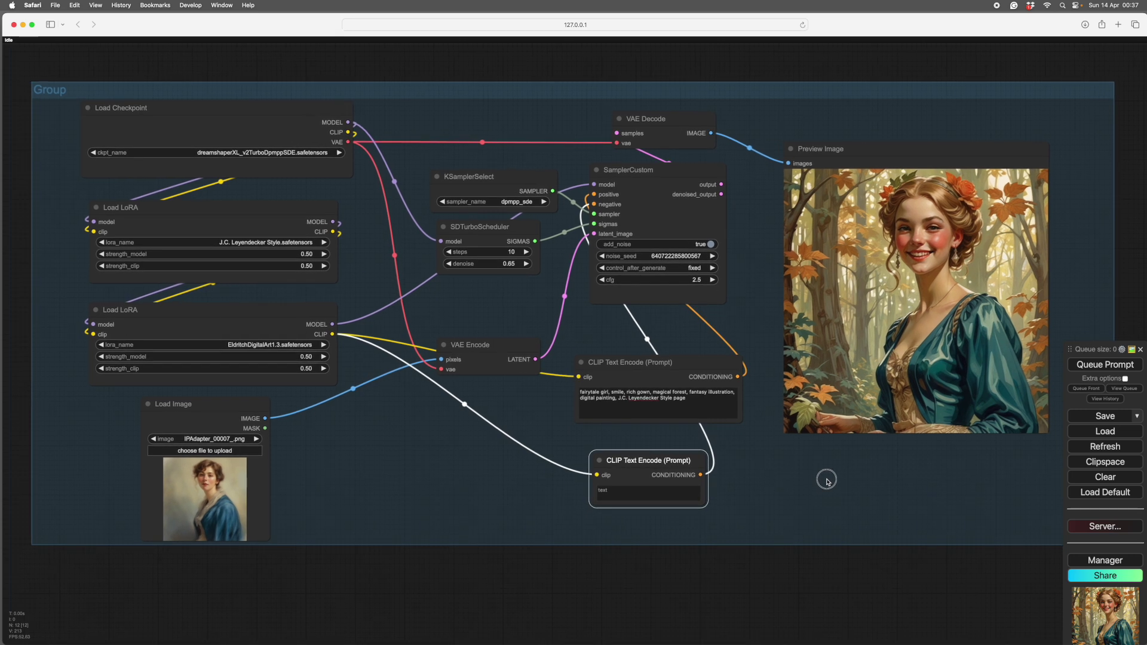
click(630, 494)
click(630, 494)
text(hands)
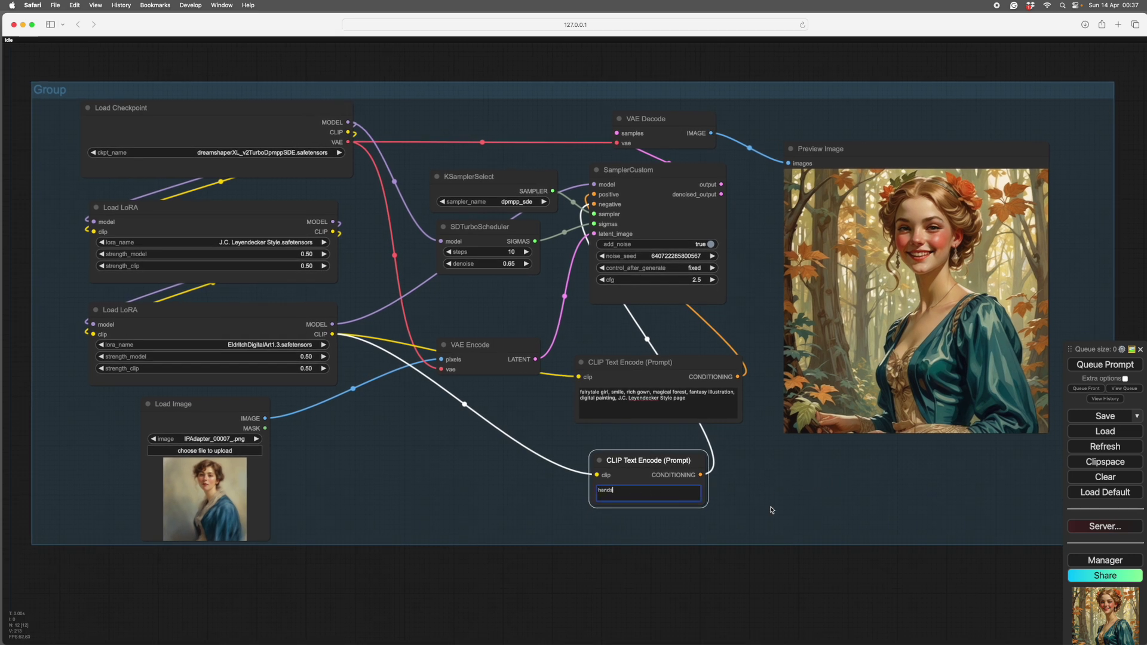
click(824, 525)
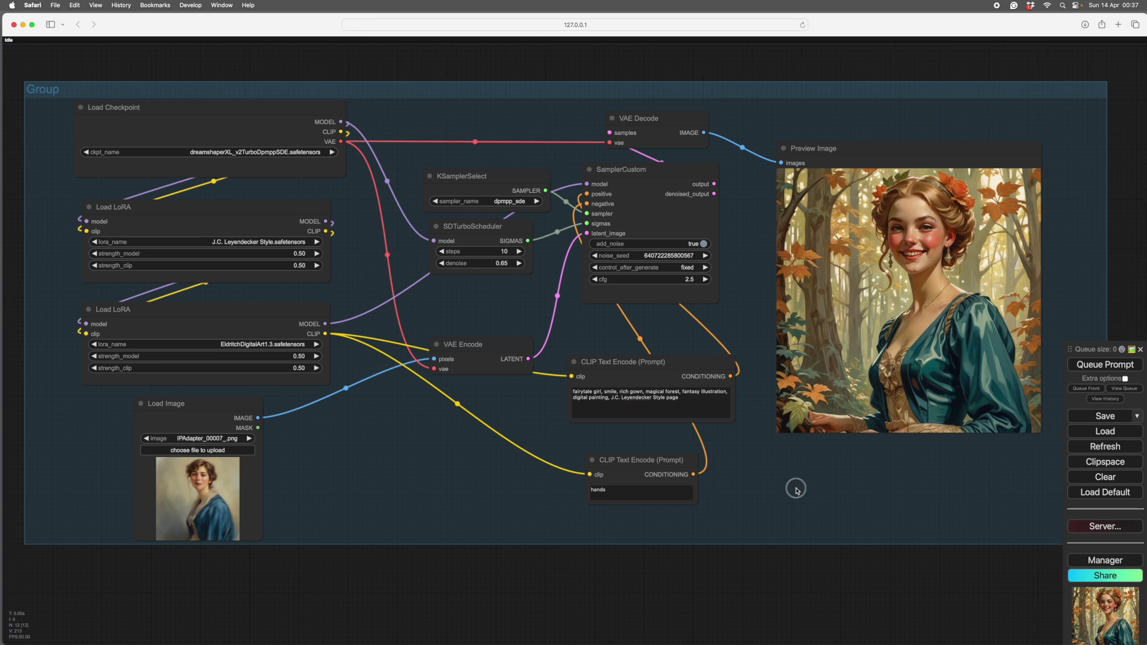
Step: Compare the source portrait in the Load Image node with the generated portrait across the whole workflow
scroll(797, 489, down, 1)
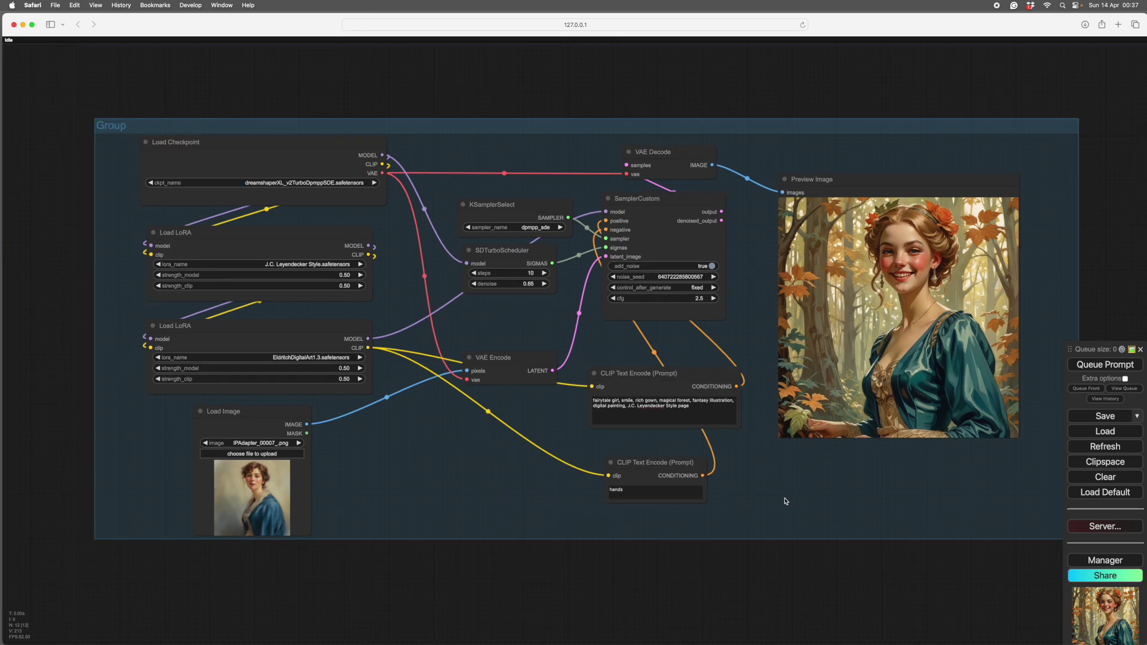
drag(786, 502, 738, 494)
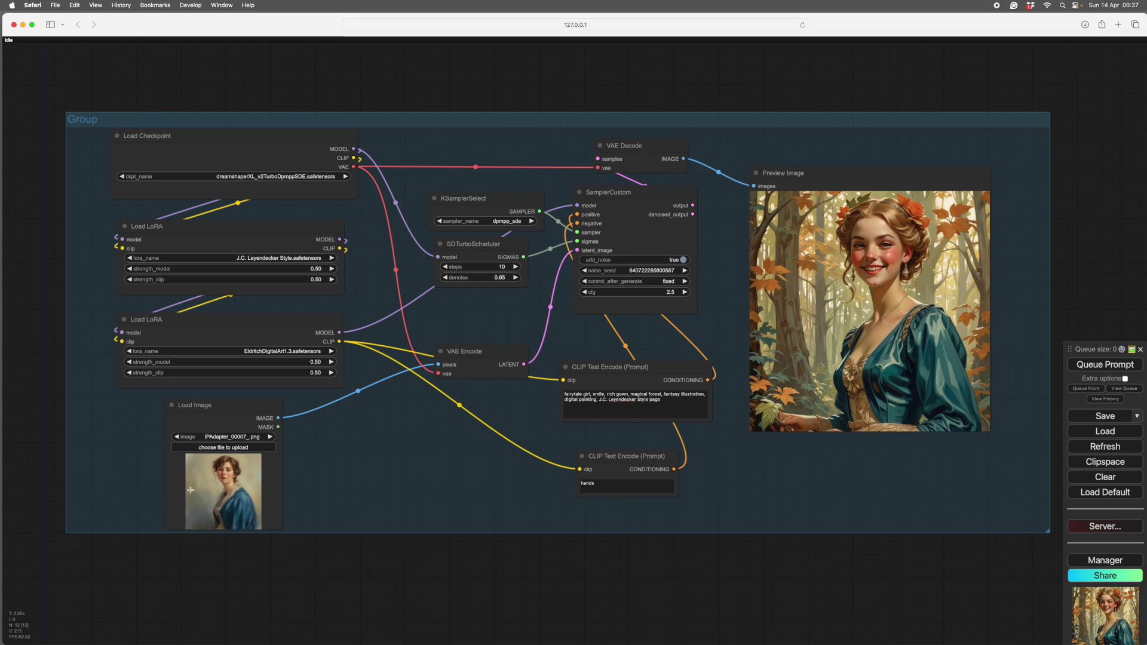
drag(410, 488, 412, 484)
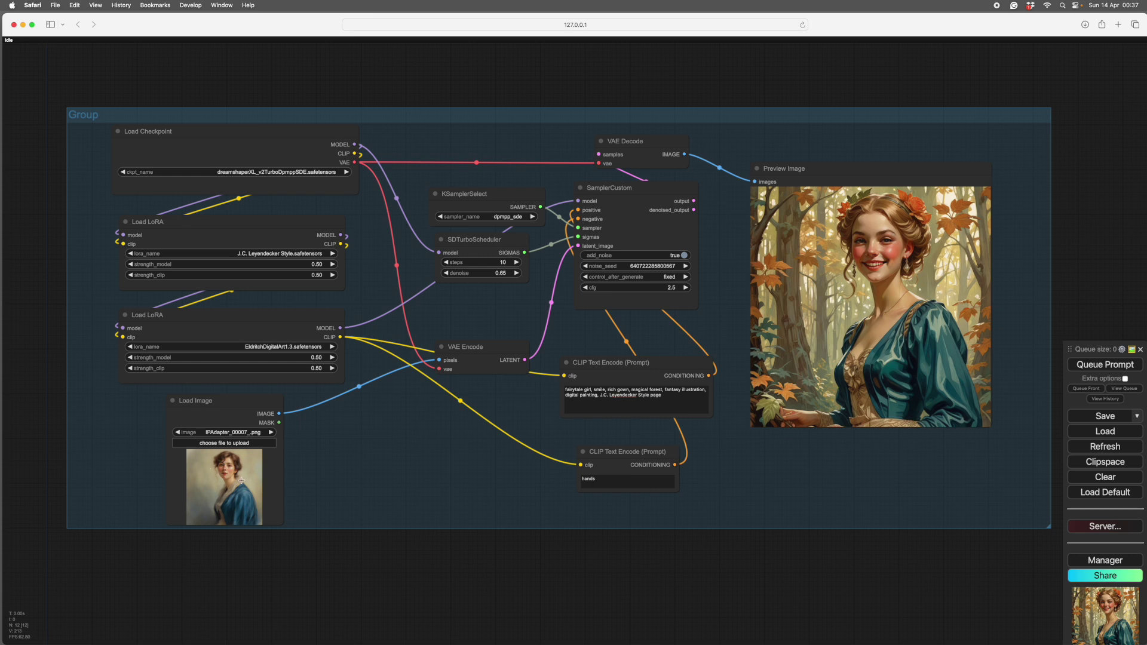
scroll(418, 478, right, 2)
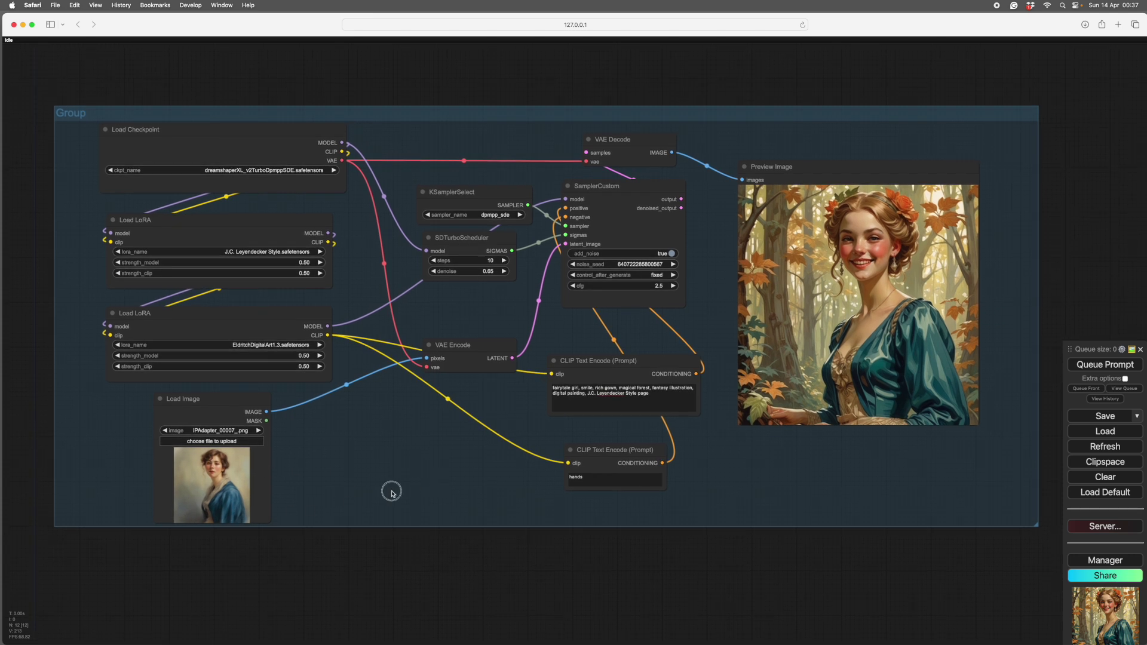
drag(392, 488, 376, 494)
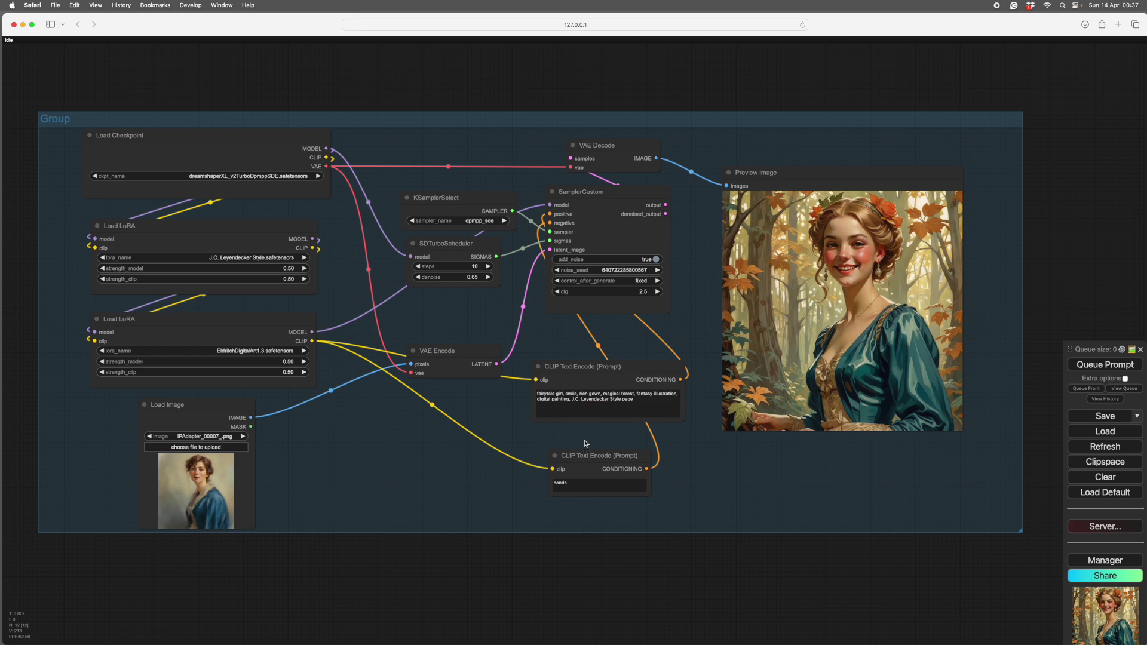
scroll(586, 443, up, 2)
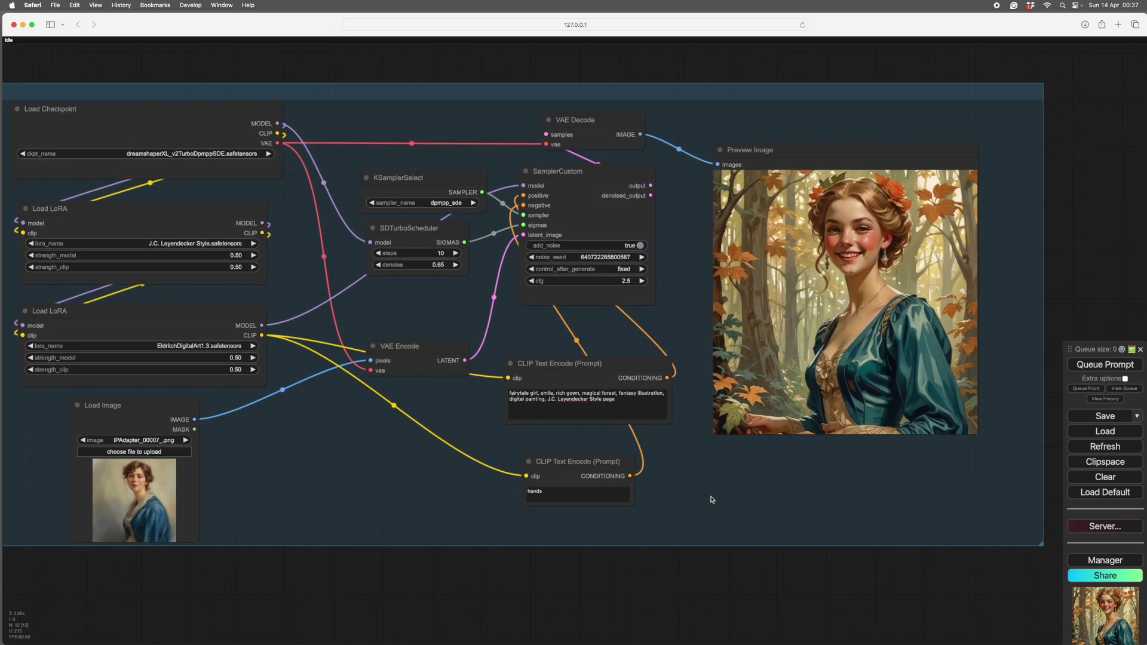
scroll(711, 499, down, 2)
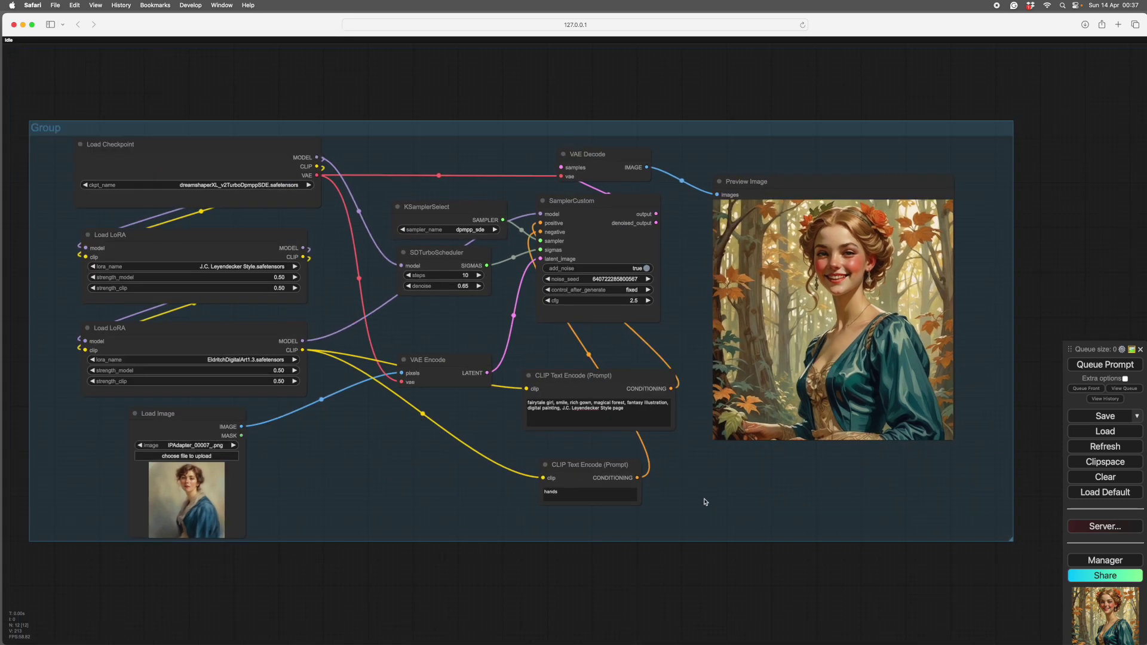
click(723, 495)
drag(723, 496, 754, 477)
Step: Set both strength_model and strength_clip of the EldritchDigitalArt1.3 Load LoRA node to 0.40
scroll(748, 493, down, 1)
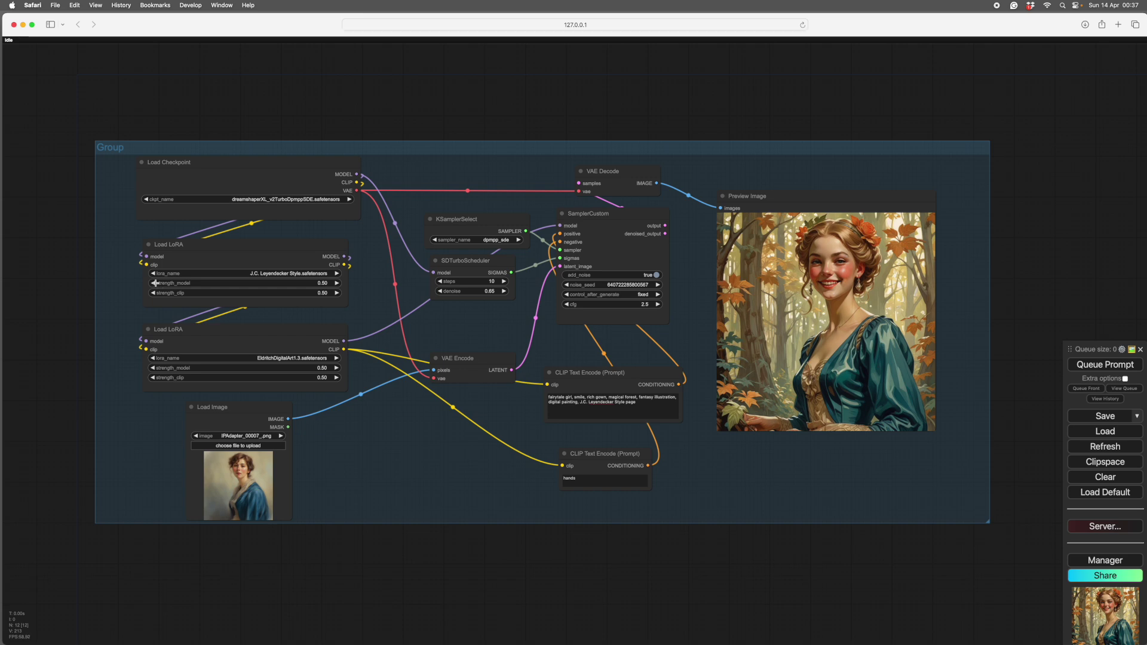
click(153, 368)
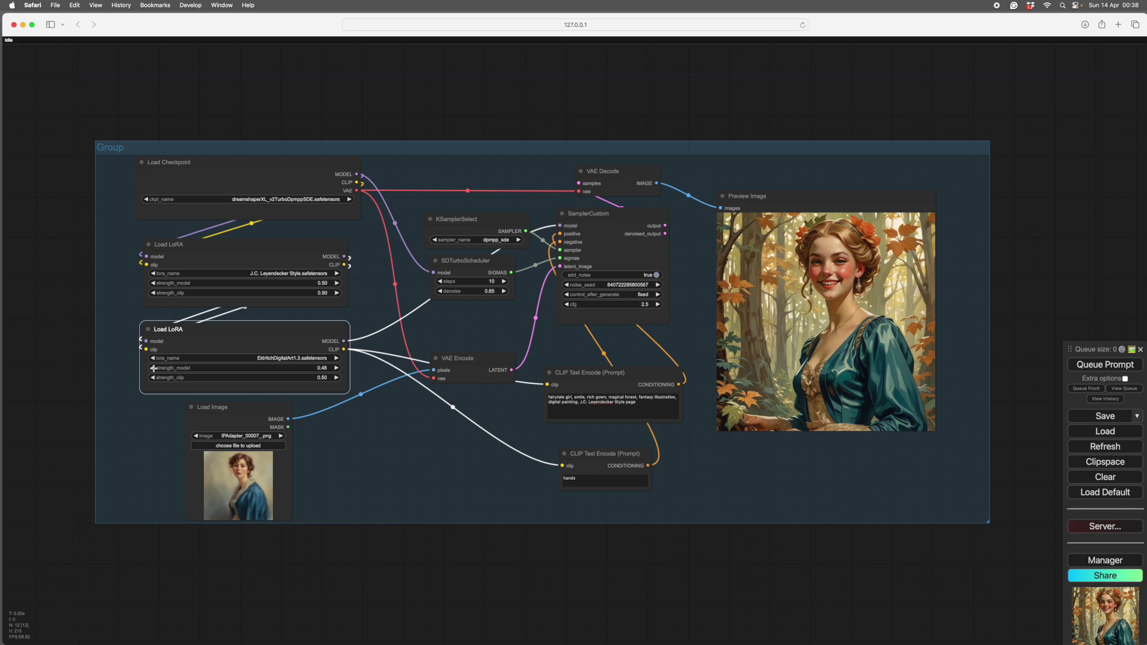
click(154, 368)
mouse_move(414, 447)
mouse_down()
mouse_move(414, 427)
mouse_move(392, 428)
mouse_move(397, 440)
mouse_move(412, 434)
mouse_up()
scroll(415, 435, up, 1)
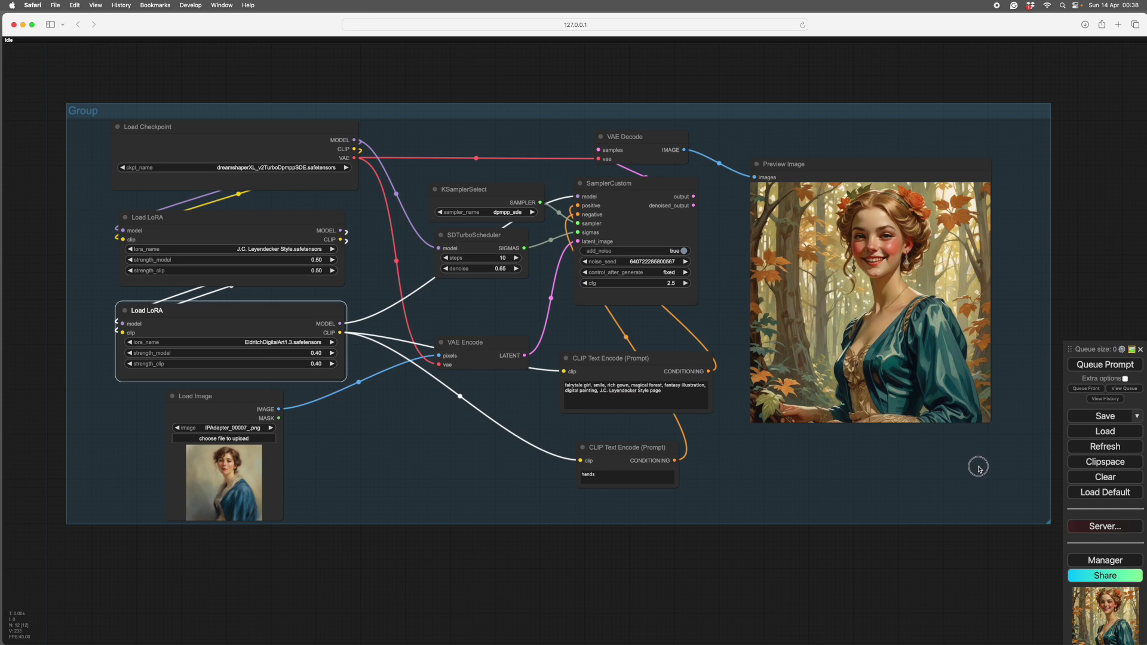
click(1090, 366)
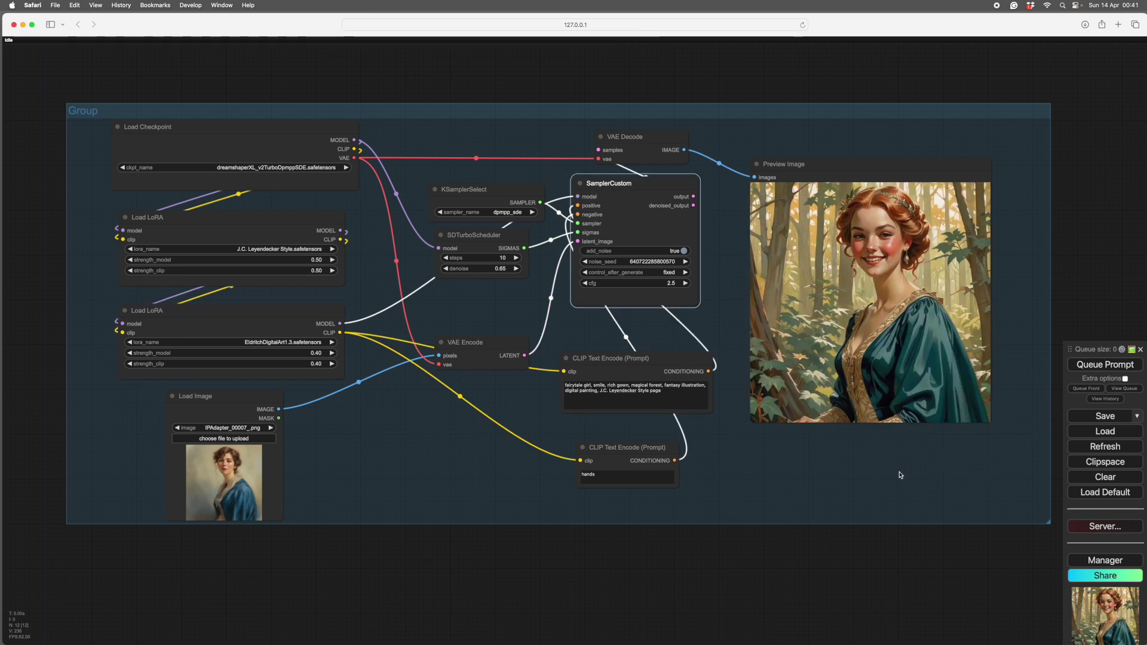
scroll(899, 471, up, 3)
drag(898, 469, 1056, 501)
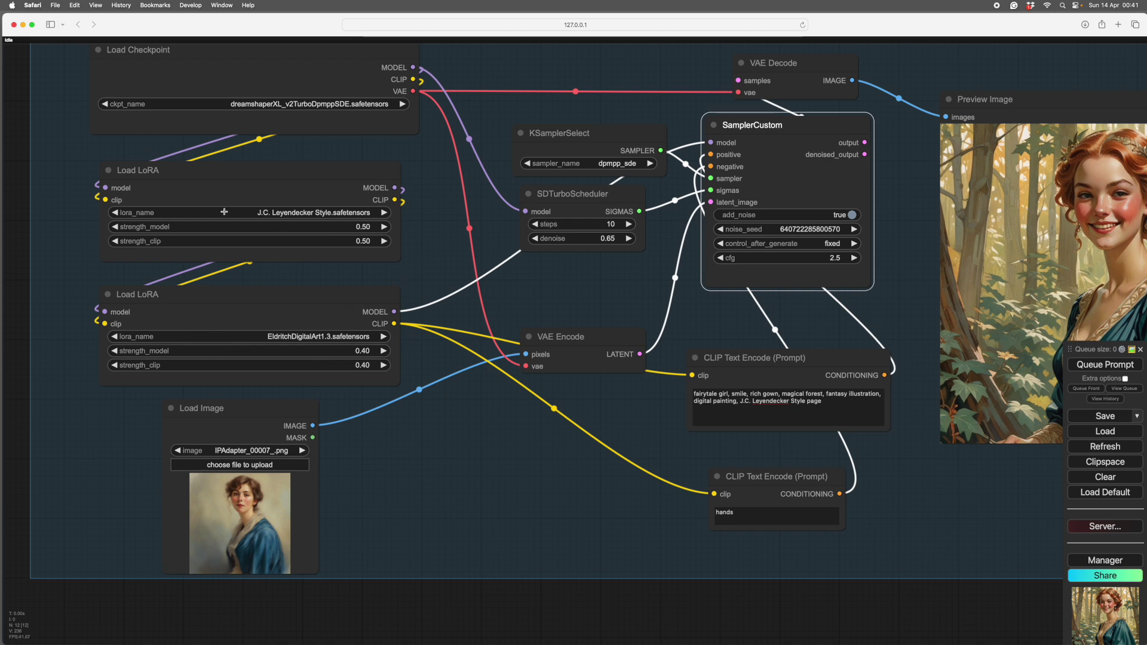
drag(525, 467, 321, 430)
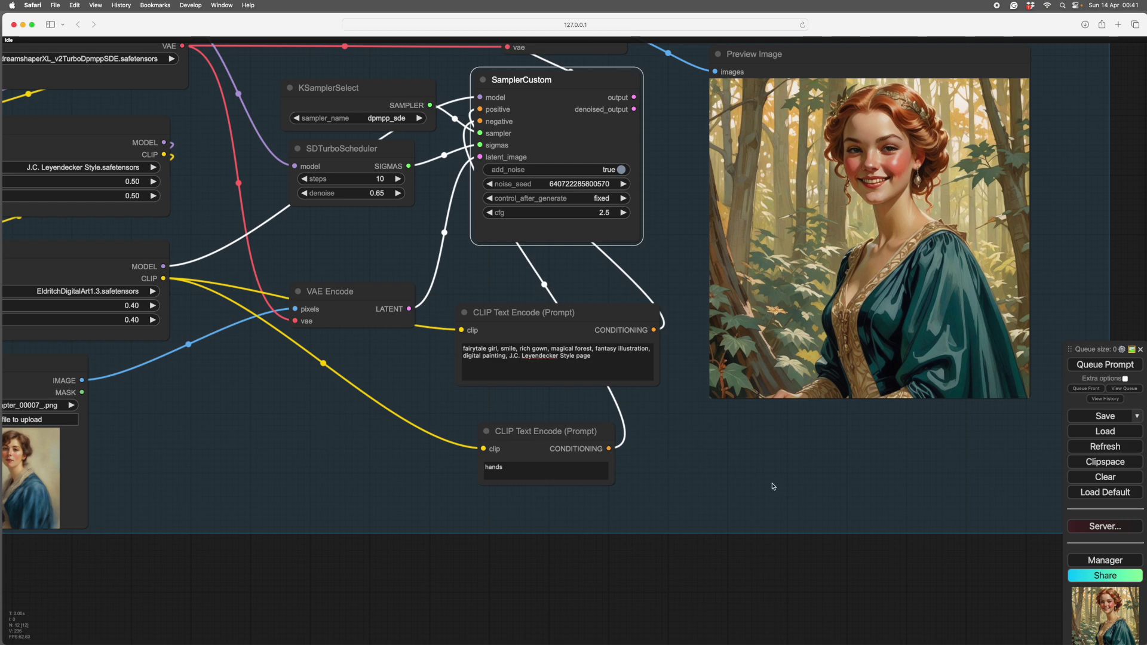
Step: Append ", William Morris" to the end of the positive CLIP Text Encode prompt
drag(771, 487, 733, 508)
scroll(693, 472, up, 5)
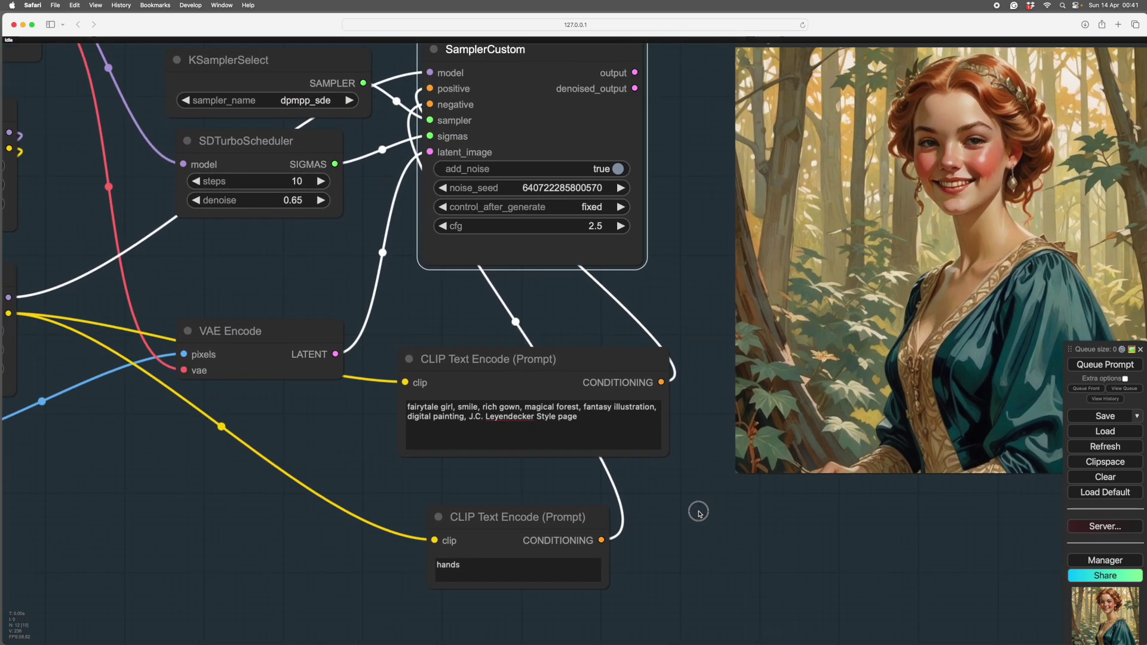
click(596, 418)
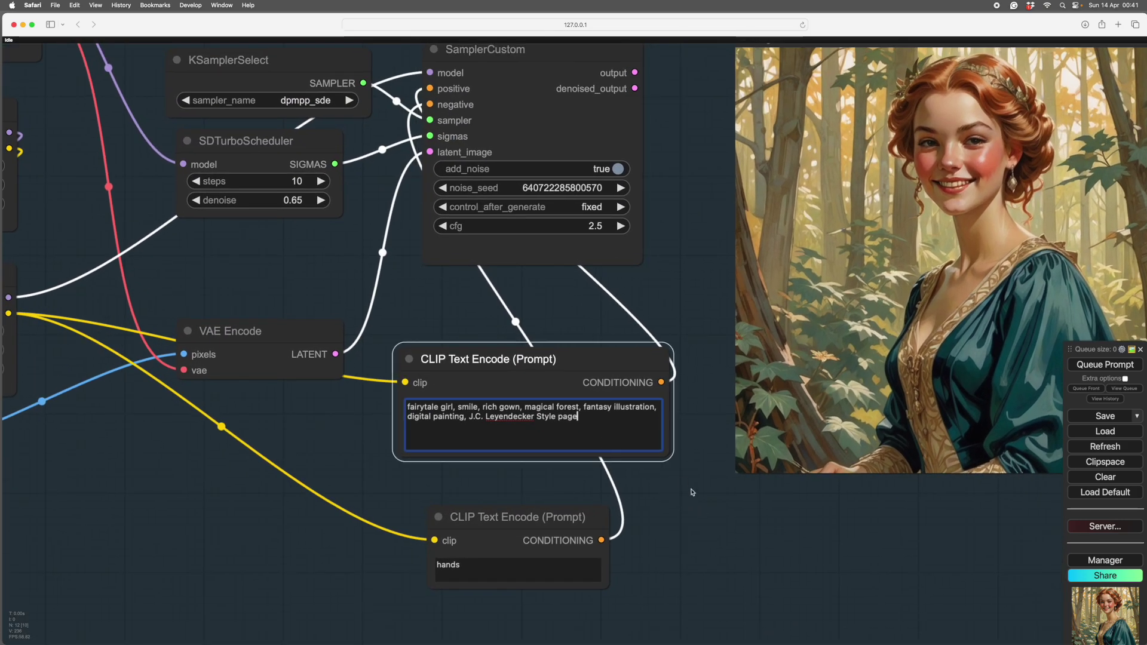
text(, )
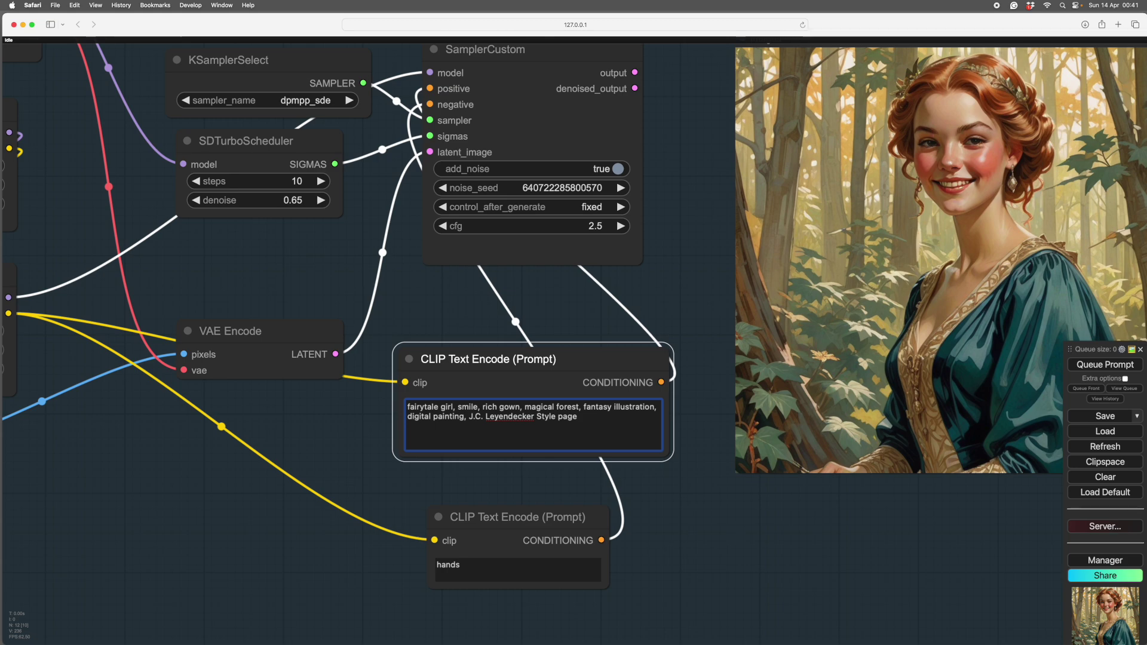
text(William Mor)
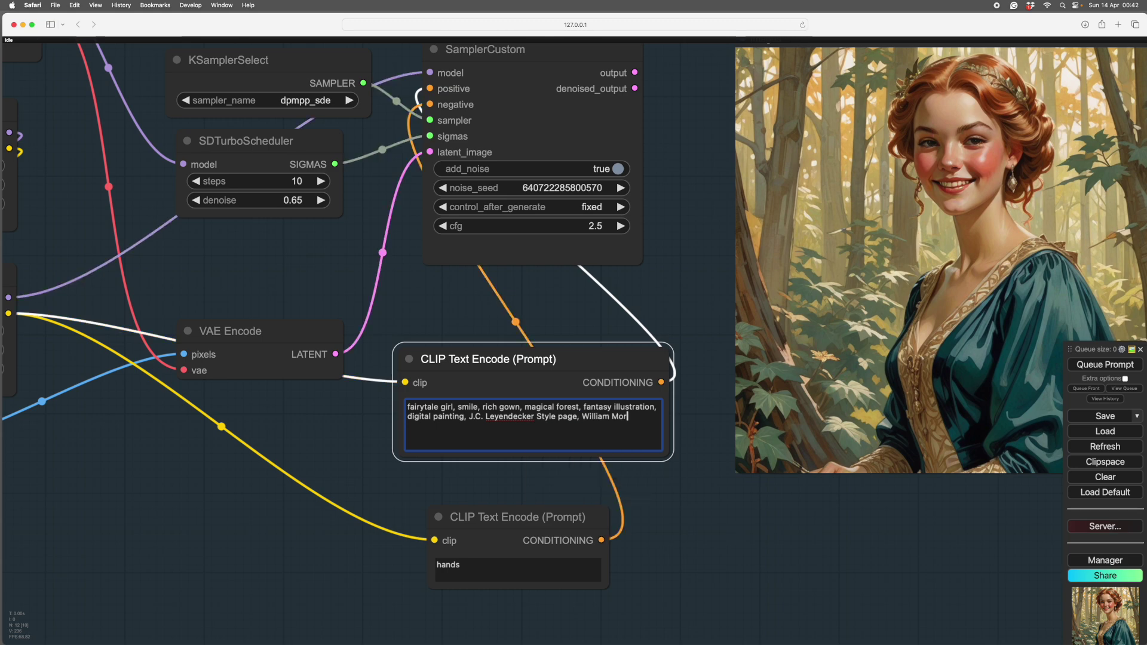
text(ris)
scroll(786, 575, down, 3)
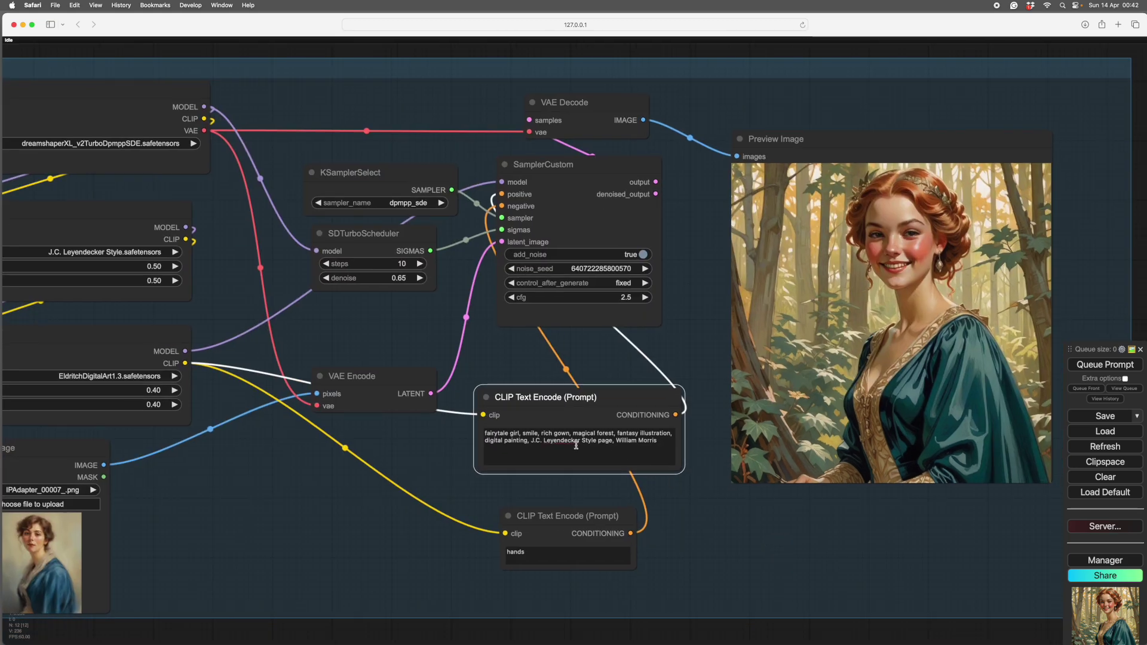
click(794, 530)
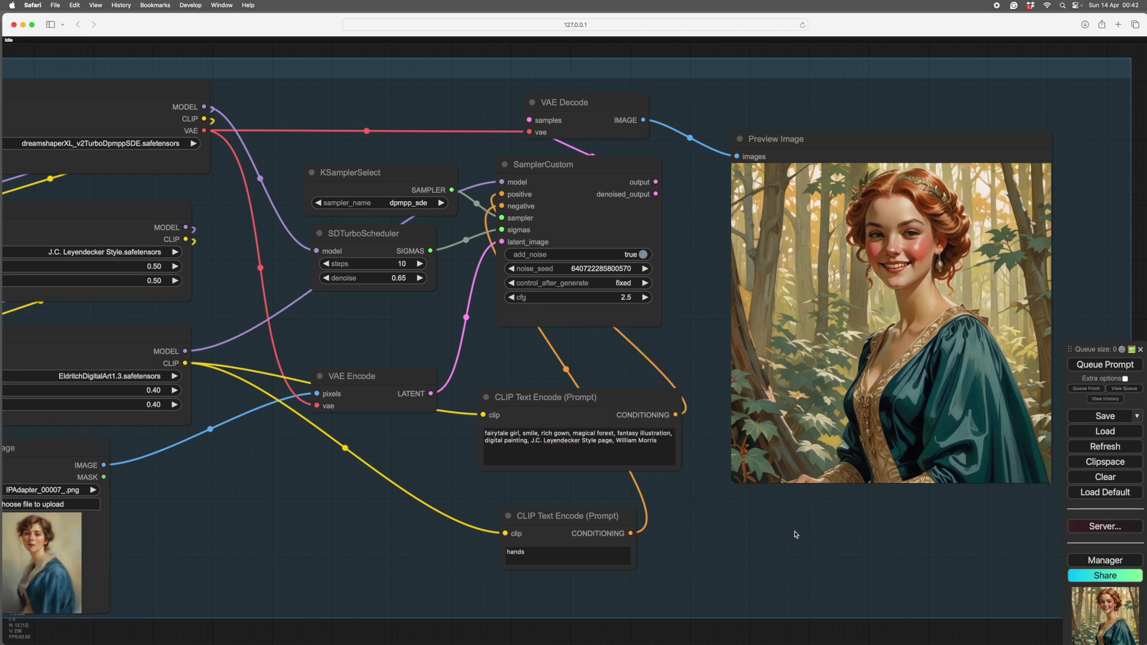
Step: Move the lower Load LoRA node slightly upward, away from the Load Image node
scroll(794, 530, down, 1)
drag(837, 543, 866, 519)
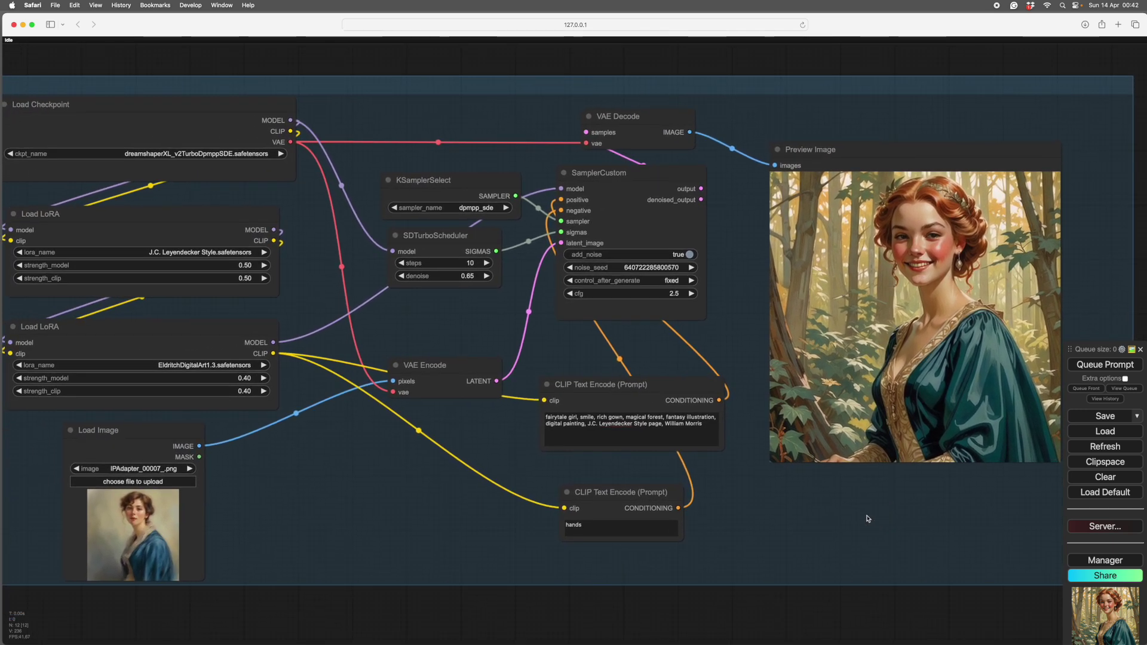
drag(431, 501, 436, 485)
click(204, 423)
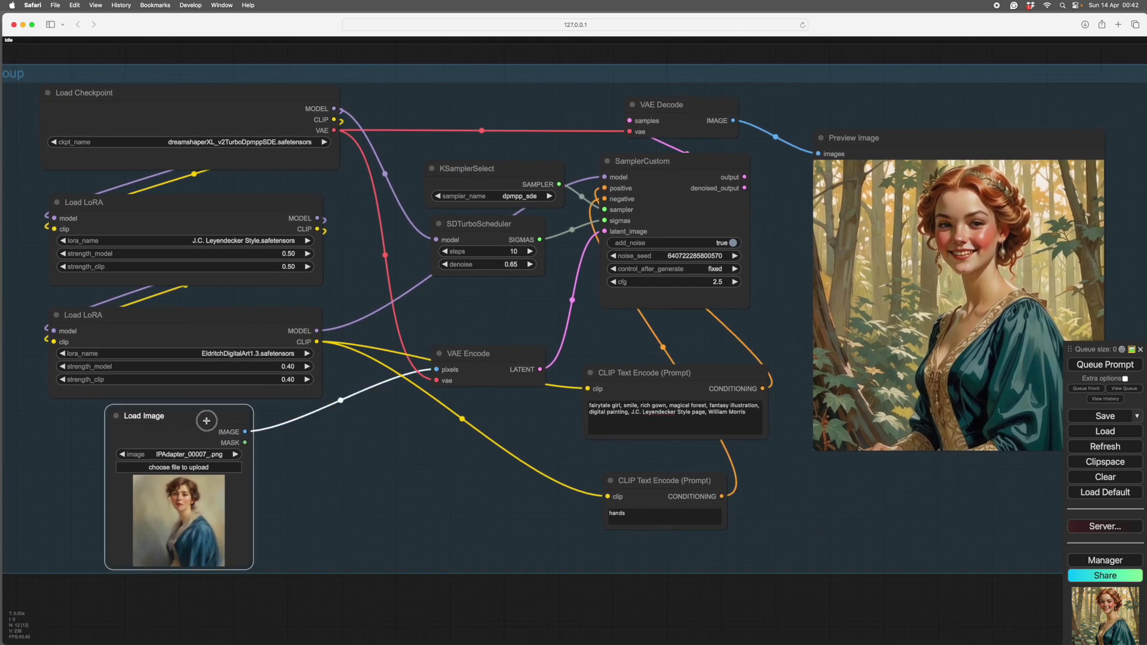
drag(186, 317, 191, 310)
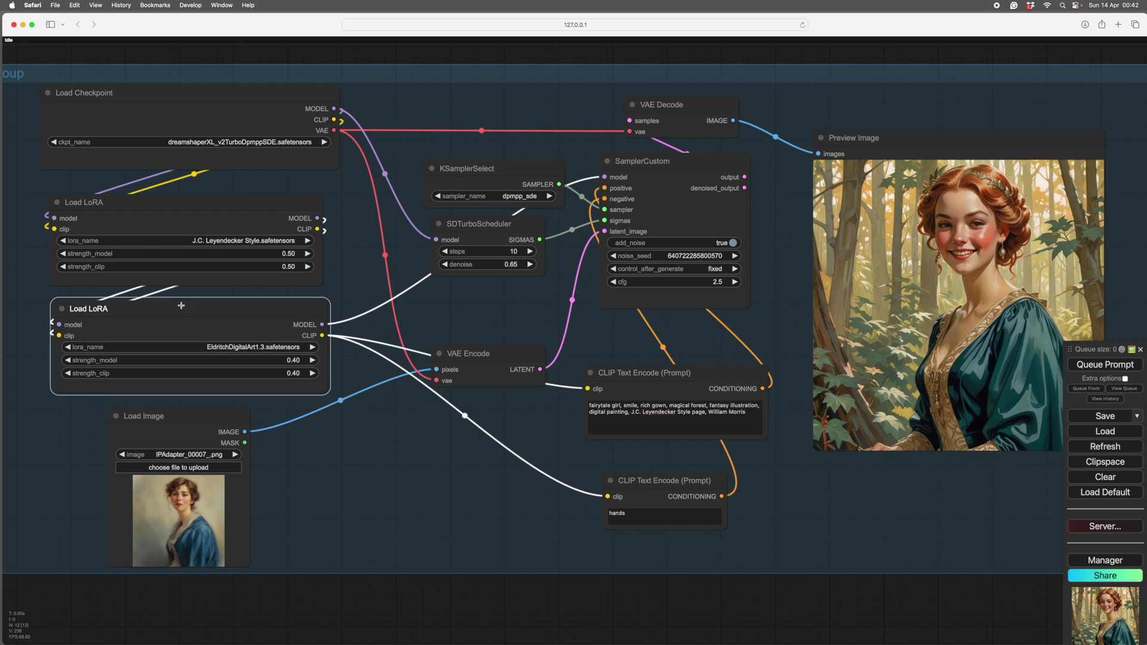
Step: Review the chained LoRA nodes, the source image and both prompts alongside the current preview
drag(436, 521, 299, 502)
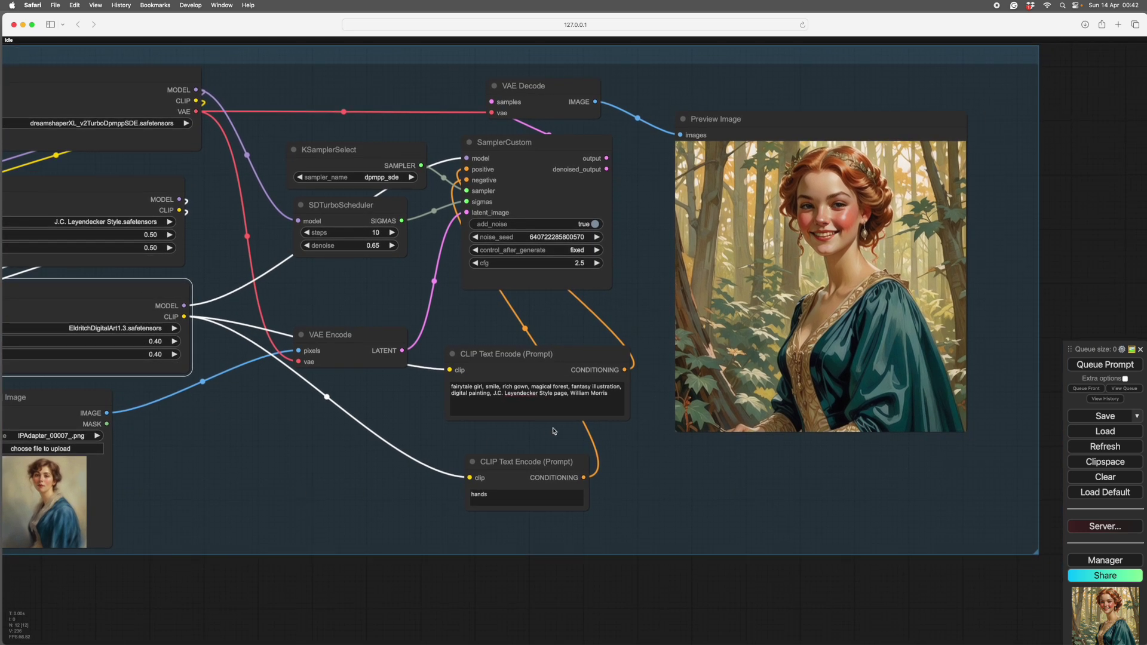
drag(265, 424, 412, 429)
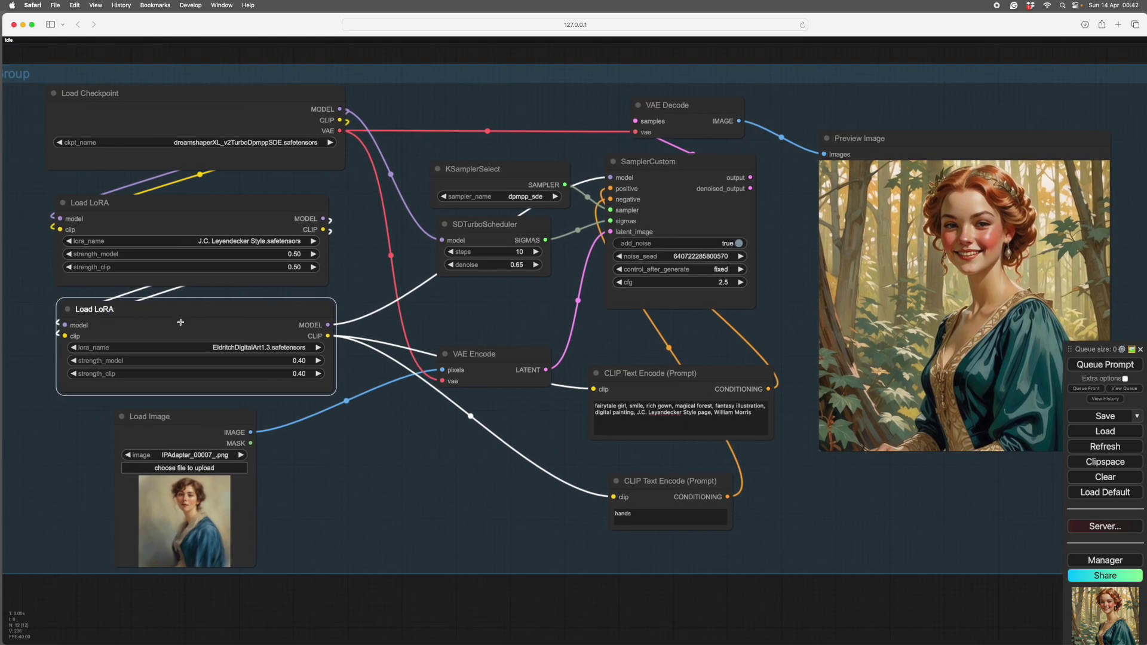
drag(374, 464, 353, 450)
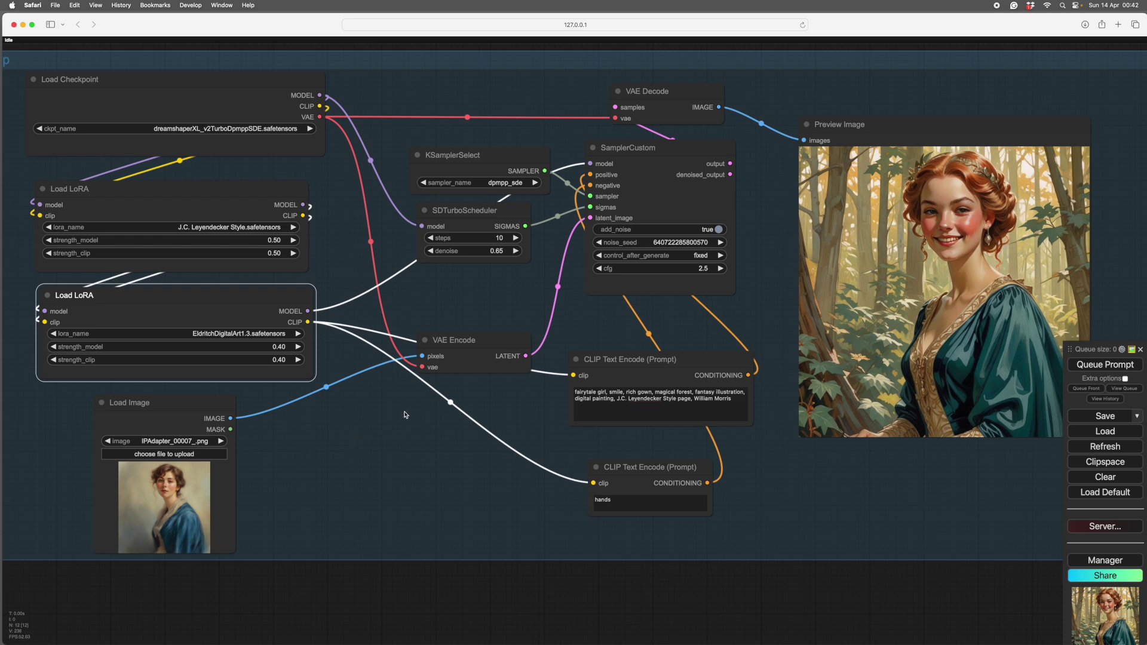
drag(448, 456, 430, 457)
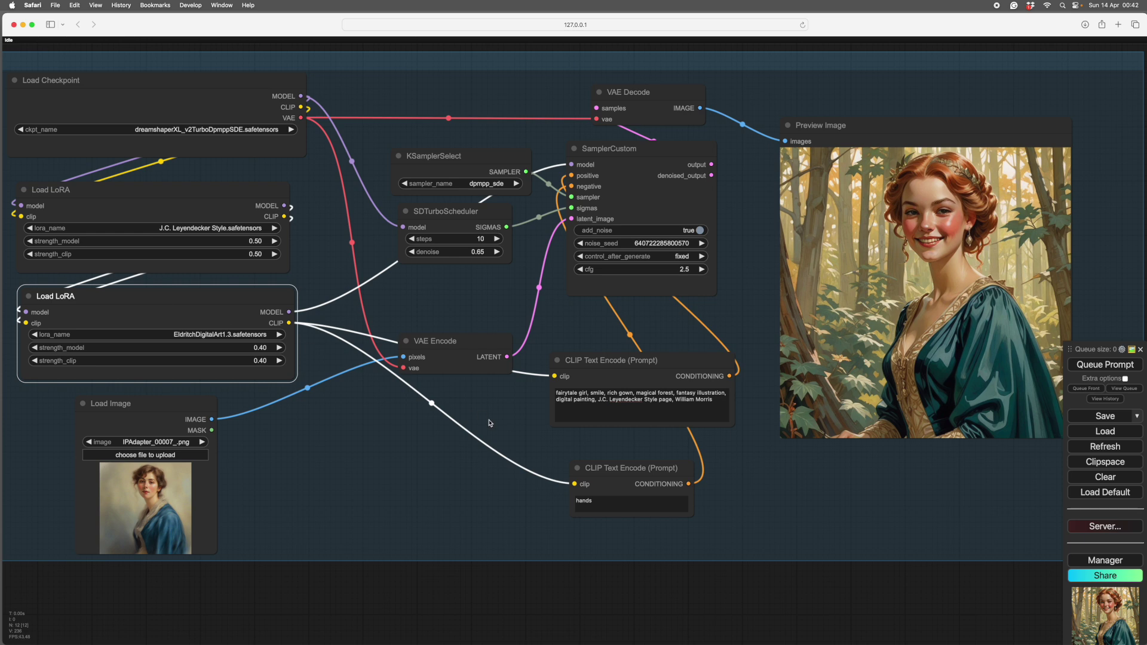
click(524, 433)
drag(524, 433, 544, 447)
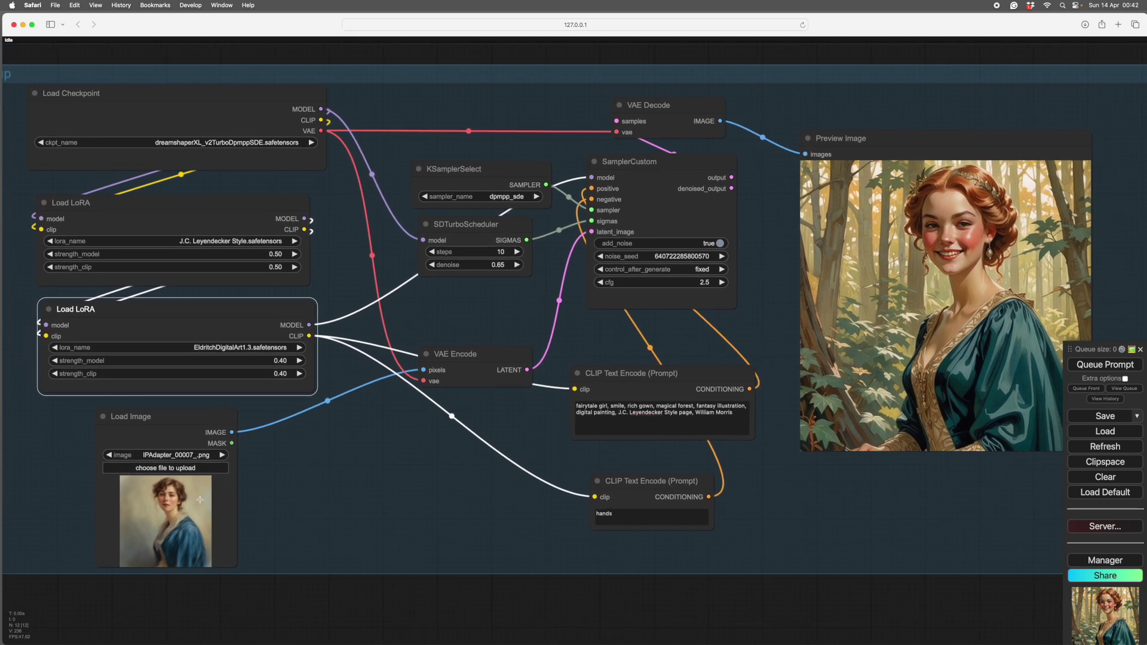
drag(772, 505, 819, 506)
click(765, 514)
scroll(793, 513, down, 1)
click(793, 511)
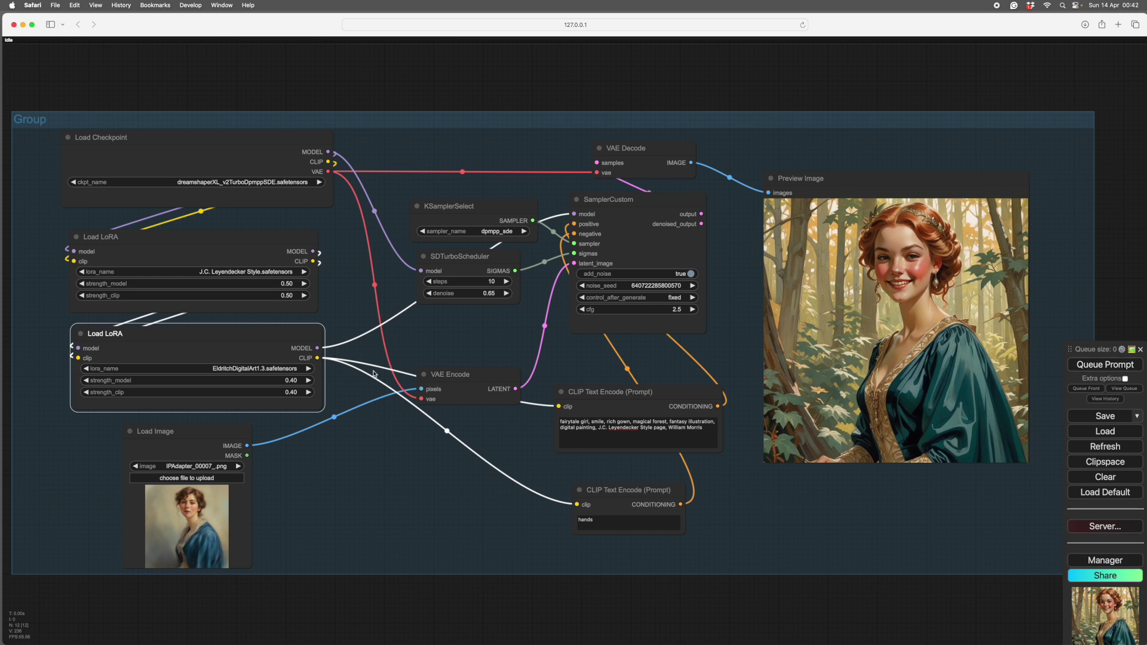
Step: Queue the prompt with the William Morris addition and examine the regenerated portrait up close
click(1117, 365)
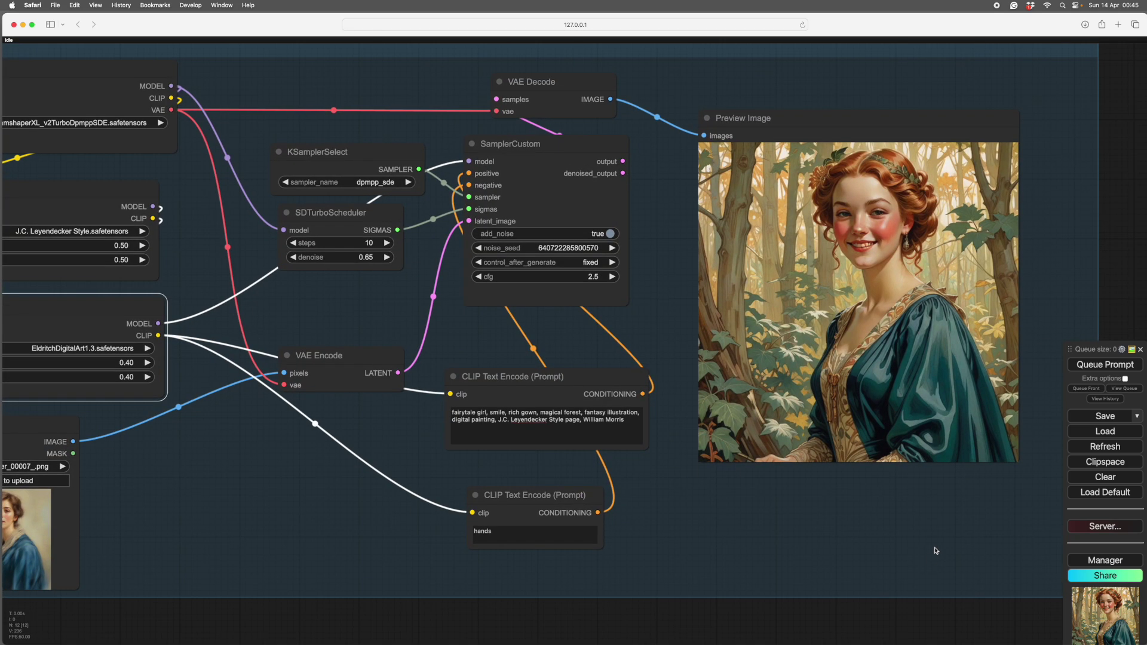
scroll(936, 551, up, 3)
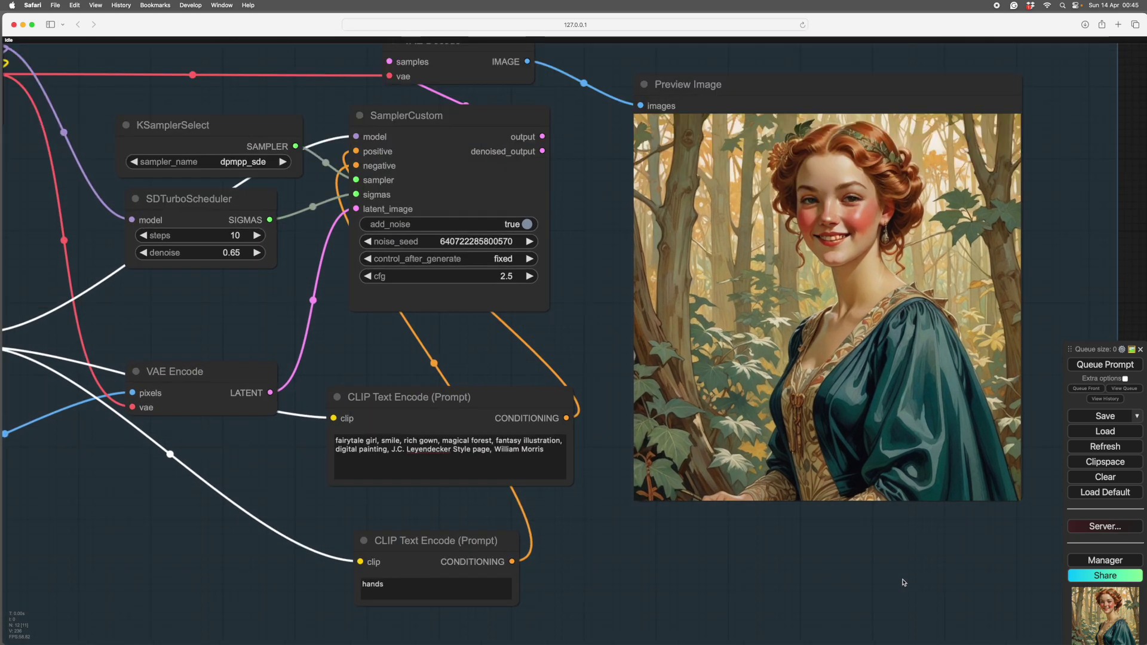
scroll(903, 582, up, 3)
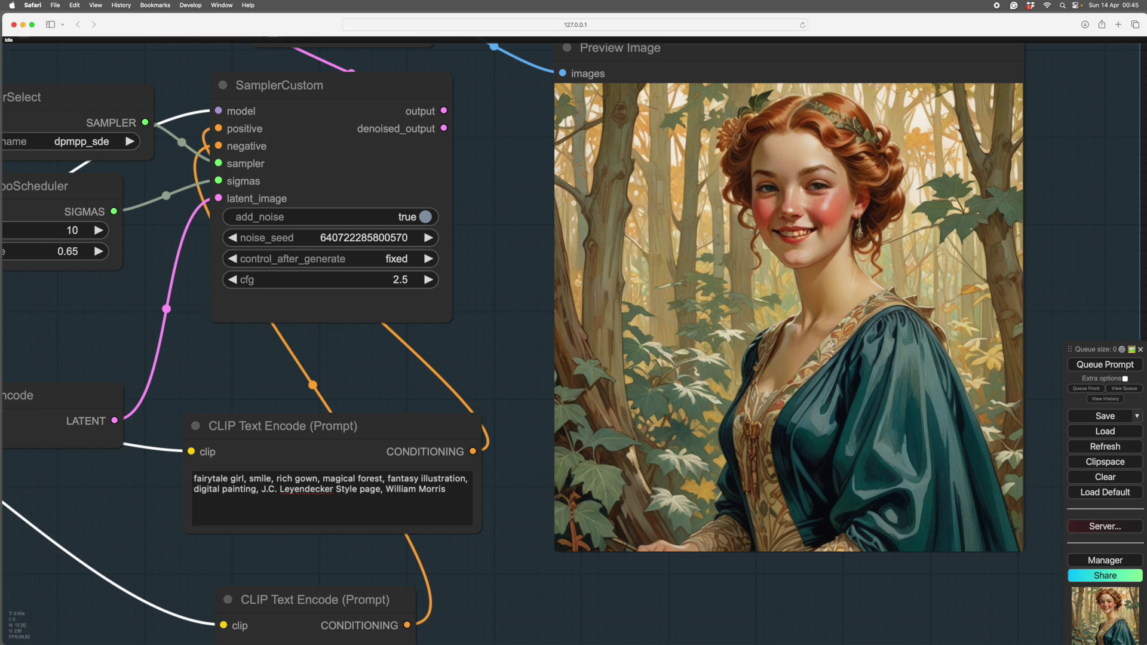
scroll(822, 514, down, 5)
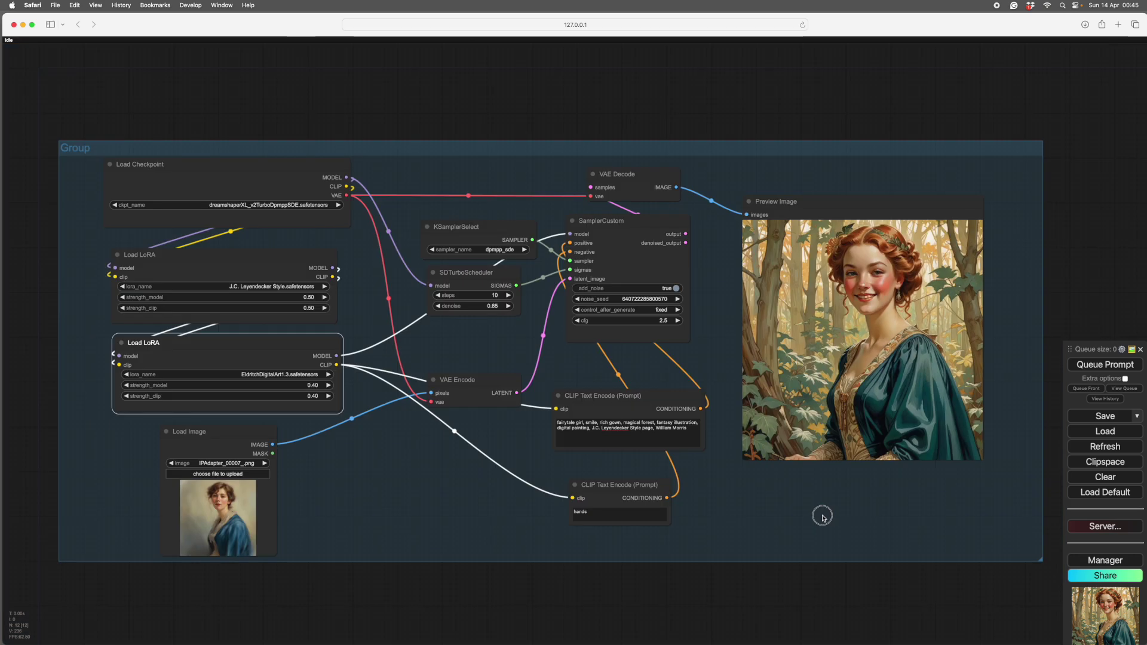
Step: Nudge the J.C. Leyendecker Load LoRA node slightly up and closer in line with the Load LoRA node beneath it
scroll(450, 487, up, 2)
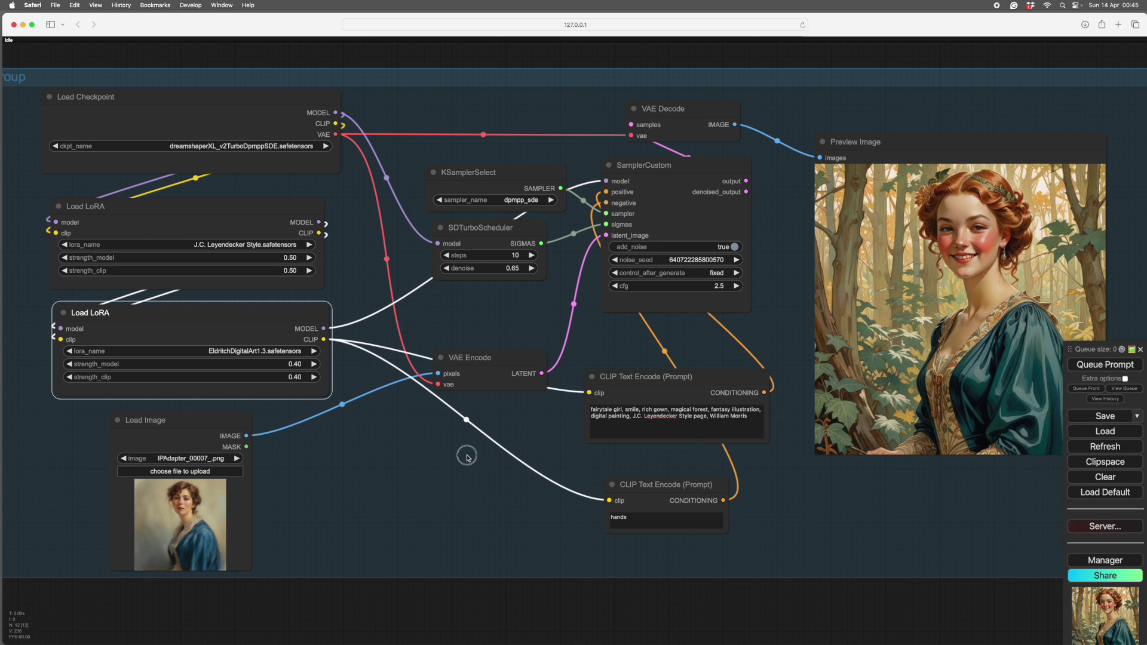
drag(467, 455, 504, 456)
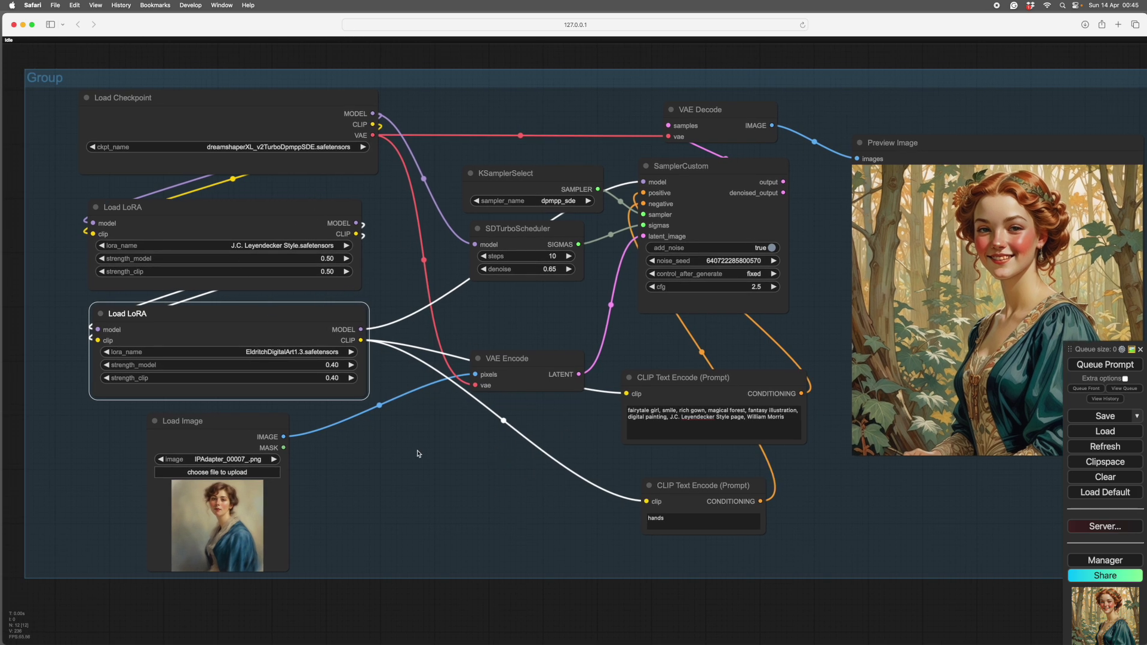
drag(418, 454, 424, 438)
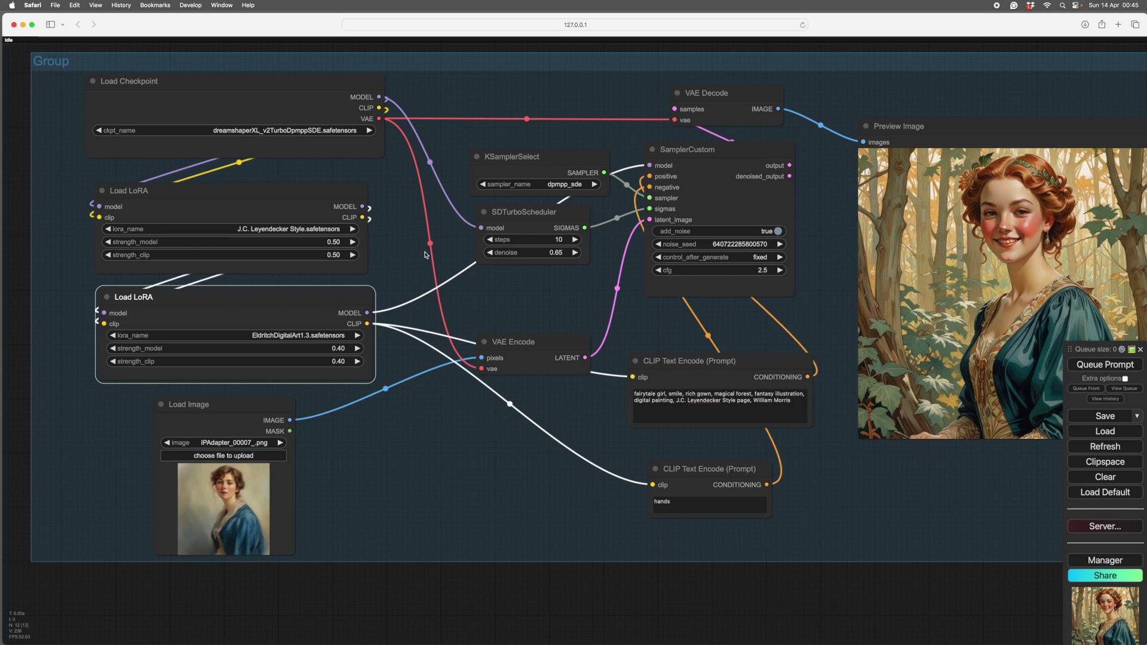
drag(304, 192, 302, 187)
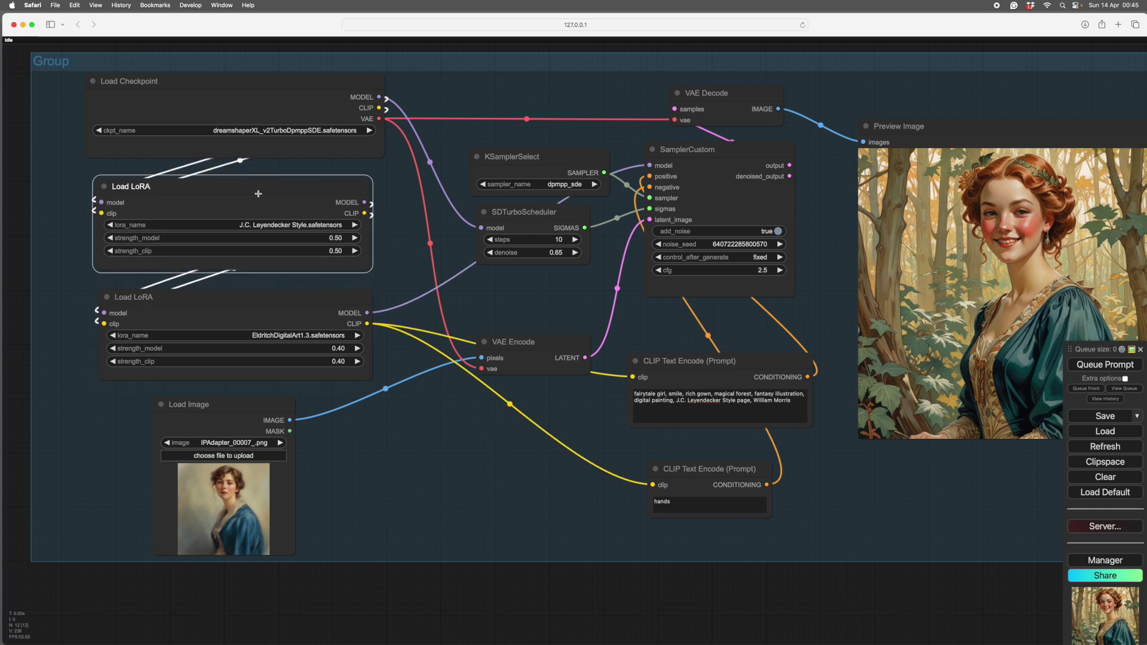
drag(243, 185, 243, 187)
drag(464, 486, 431, 446)
scroll(431, 447, up, 3)
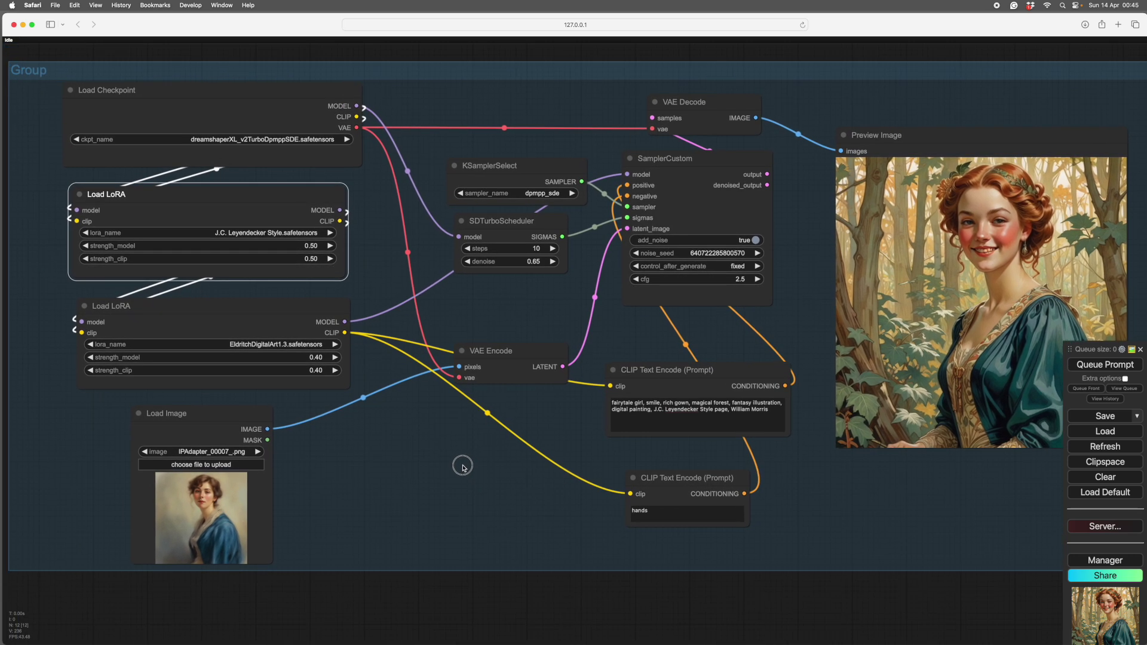
scroll(449, 454, down, 3)
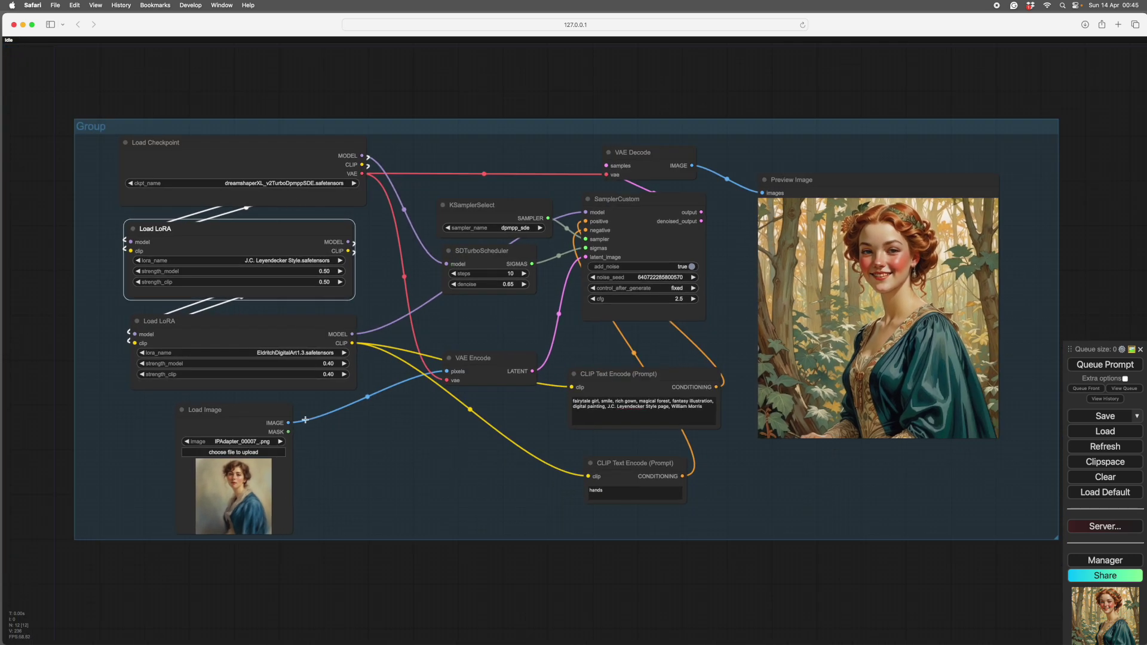
scroll(448, 503, up, 5)
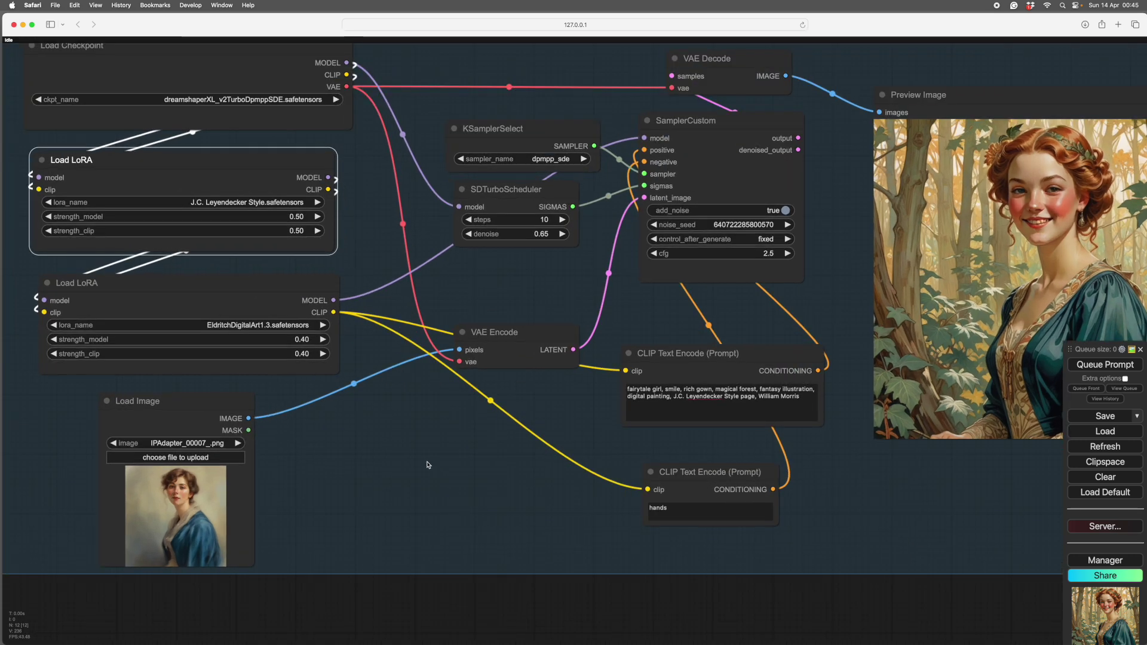
drag(427, 465, 520, 505)
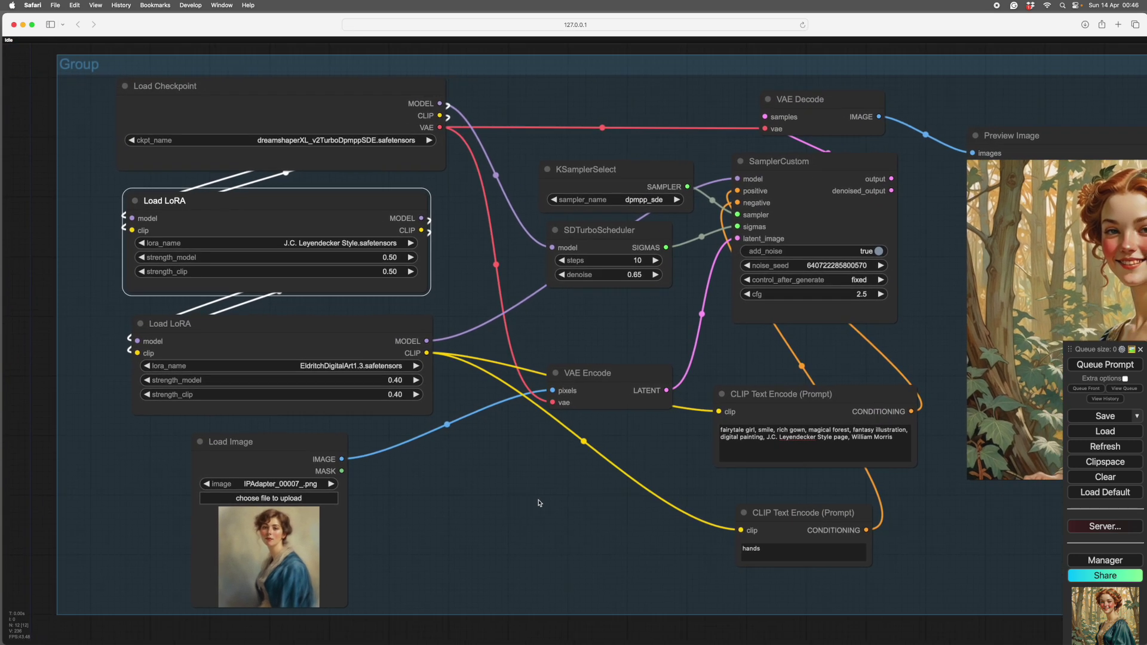
scroll(540, 503, down, 5)
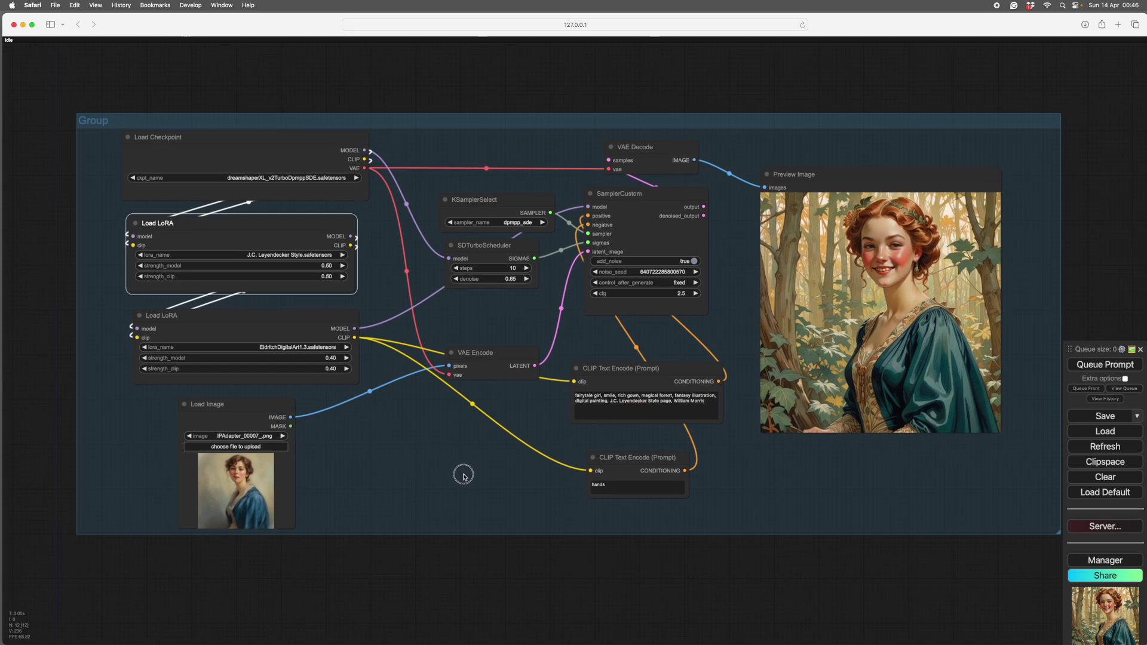
scroll(463, 476, up, 2)
drag(478, 472, 463, 459)
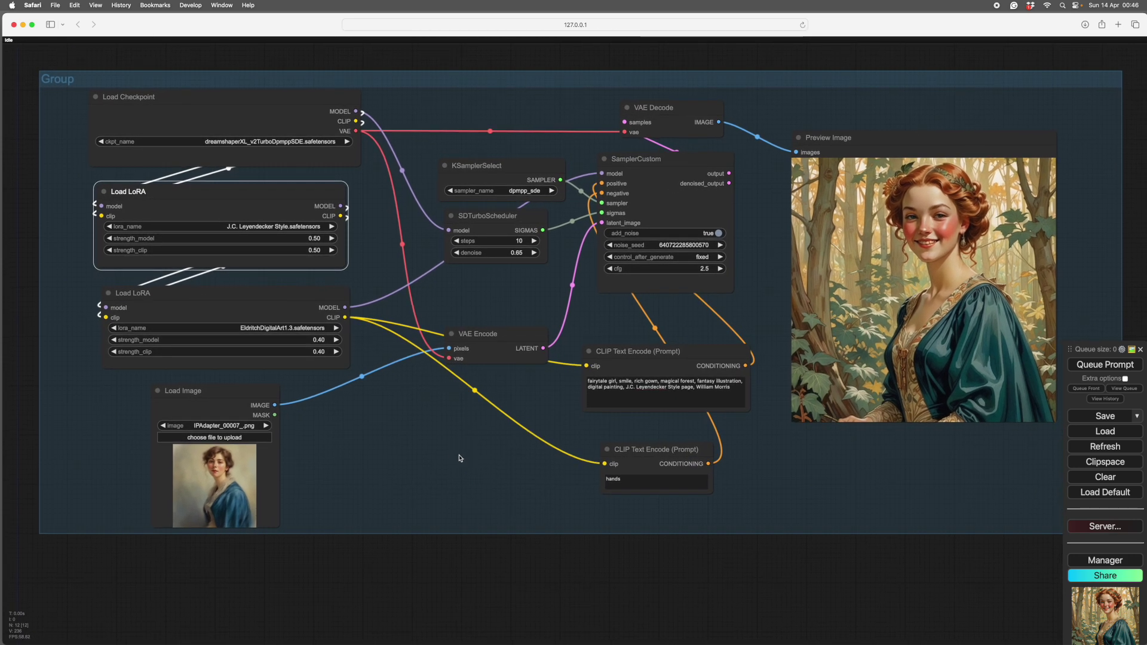
click(450, 446)
drag(753, 482, 744, 466)
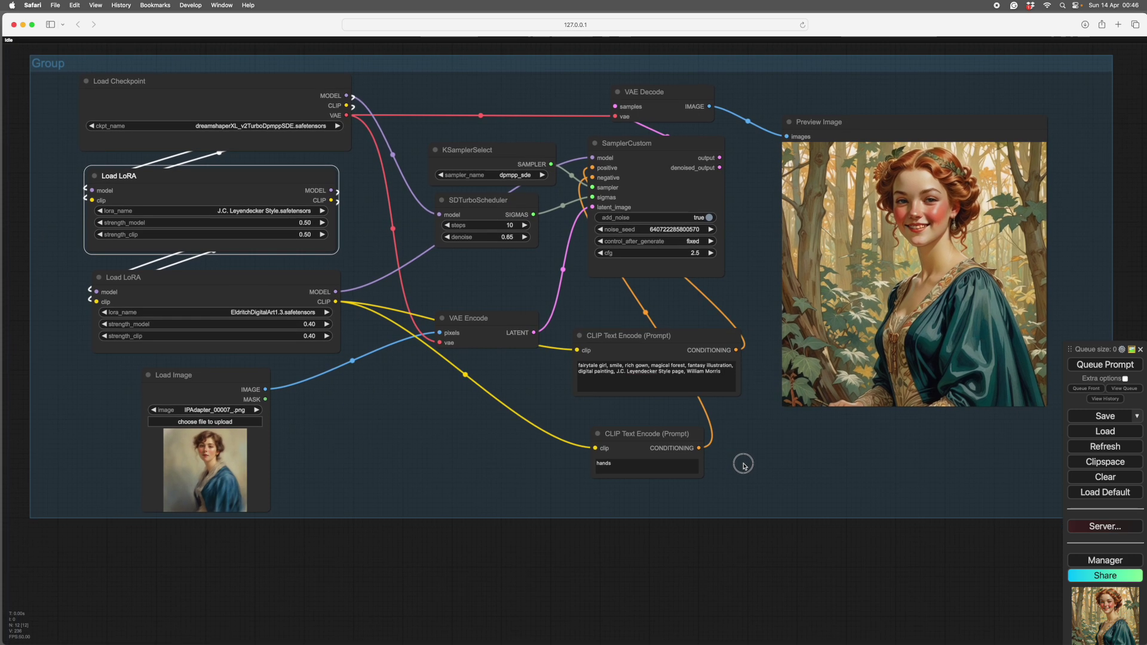
drag(456, 420, 449, 445)
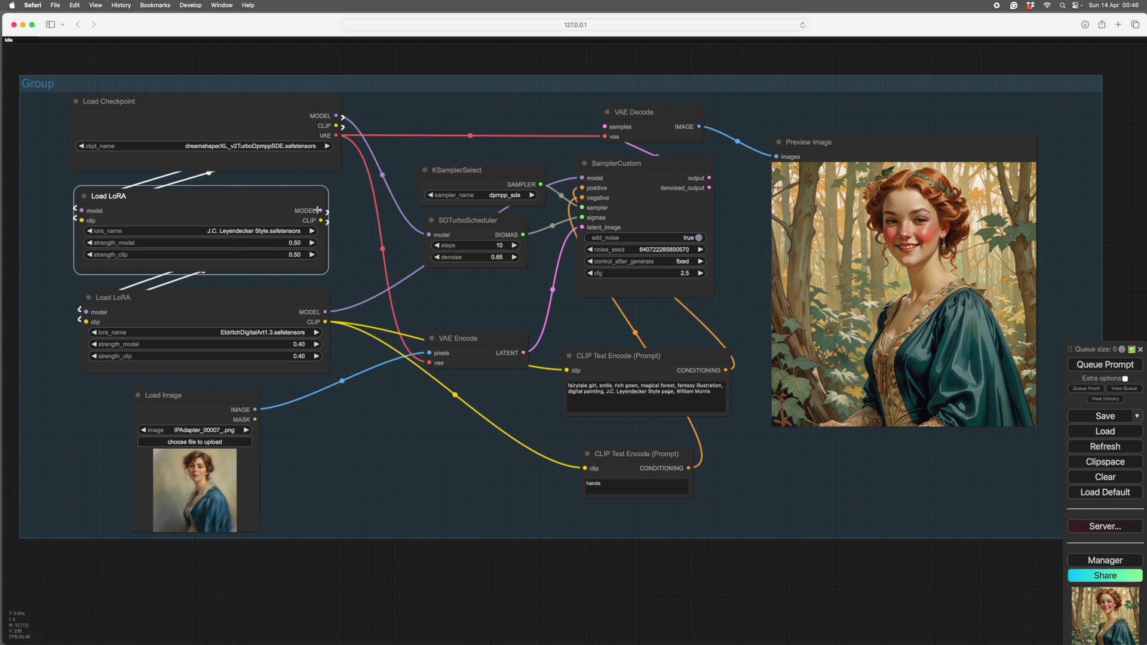
drag(412, 449, 402, 443)
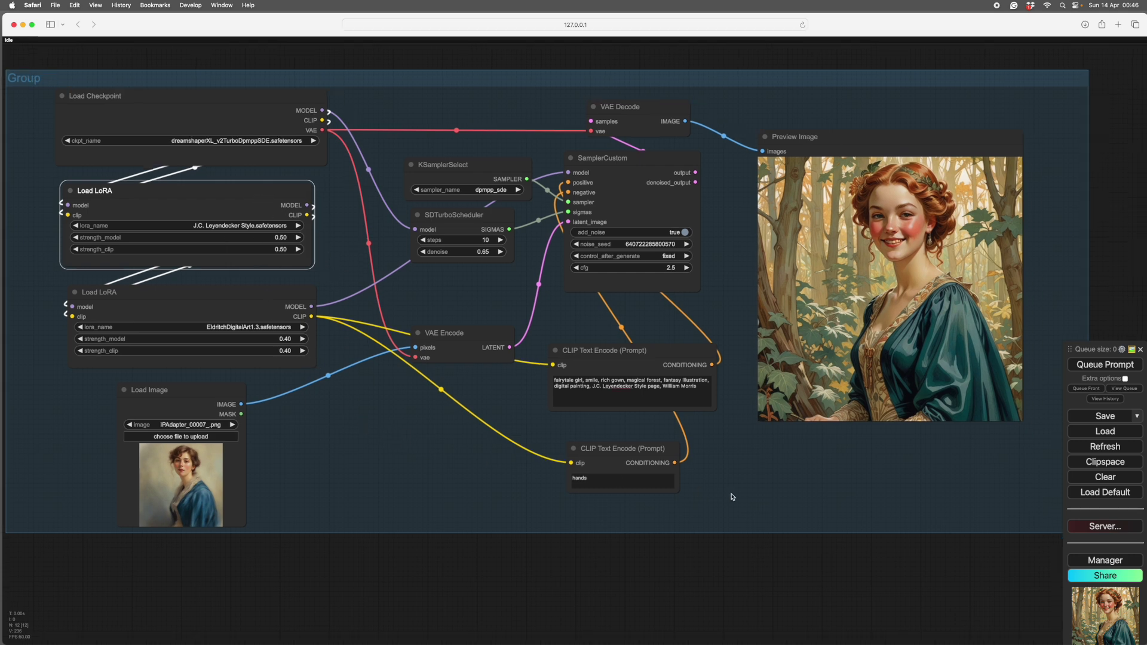
scroll(733, 497, down, 1)
scroll(769, 491, up, 3)
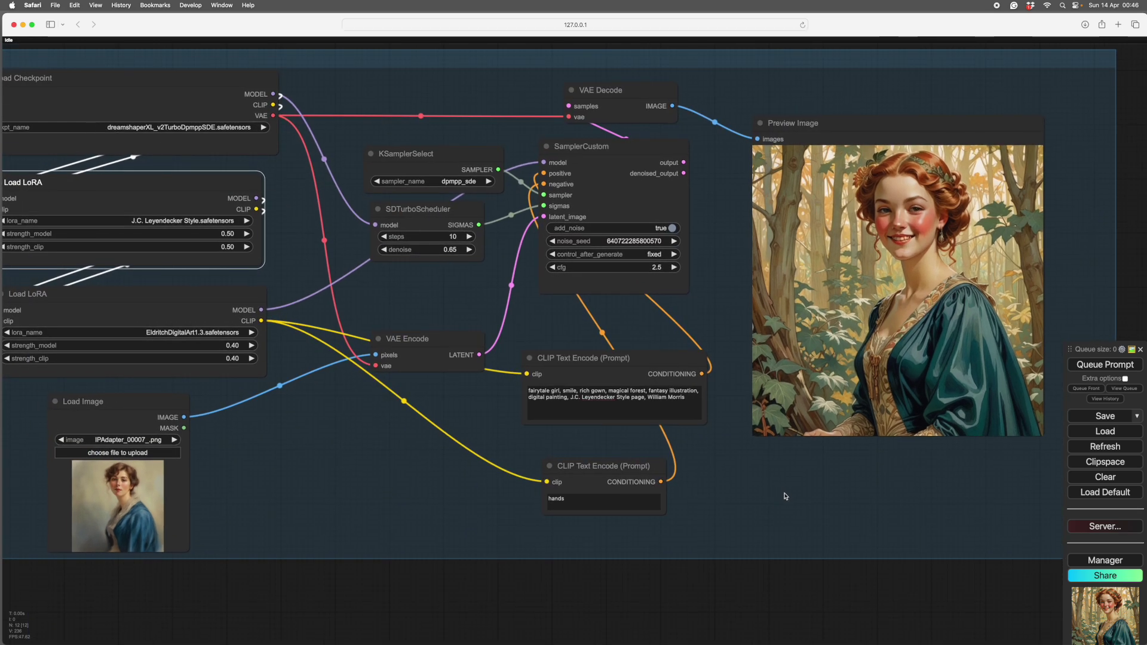
Step: Set the model and clip strengths of both the EldritchDigitalArt1.3 and J.C. Leyendecker Style LoRAs to 1.00
drag(391, 473, 421, 476)
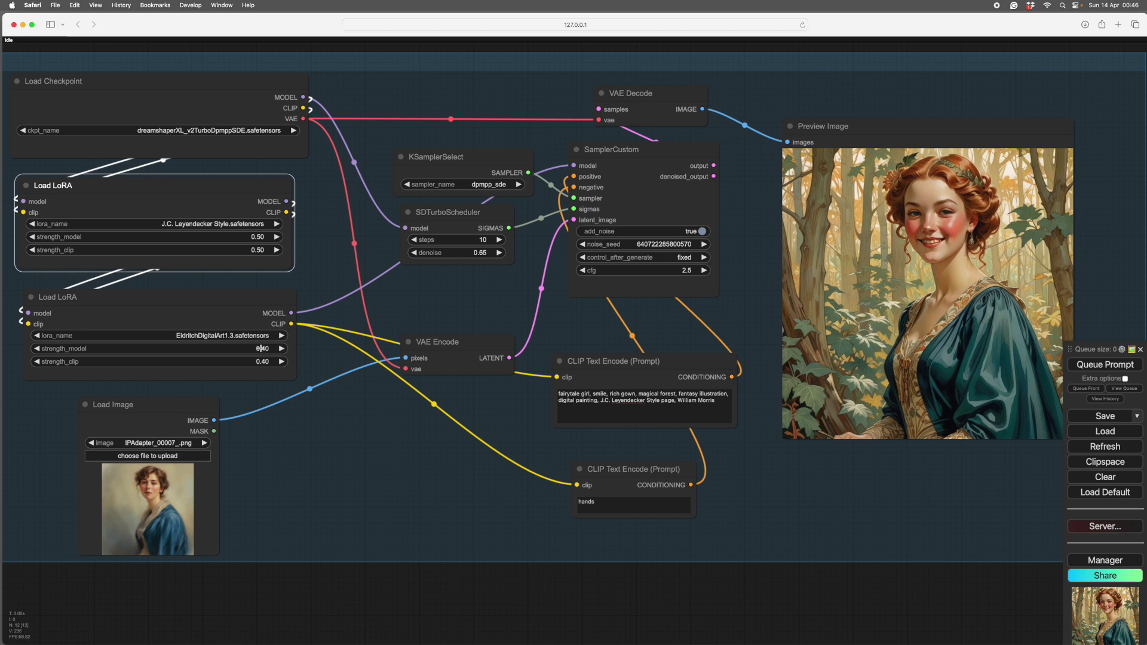
drag(262, 349, 302, 361)
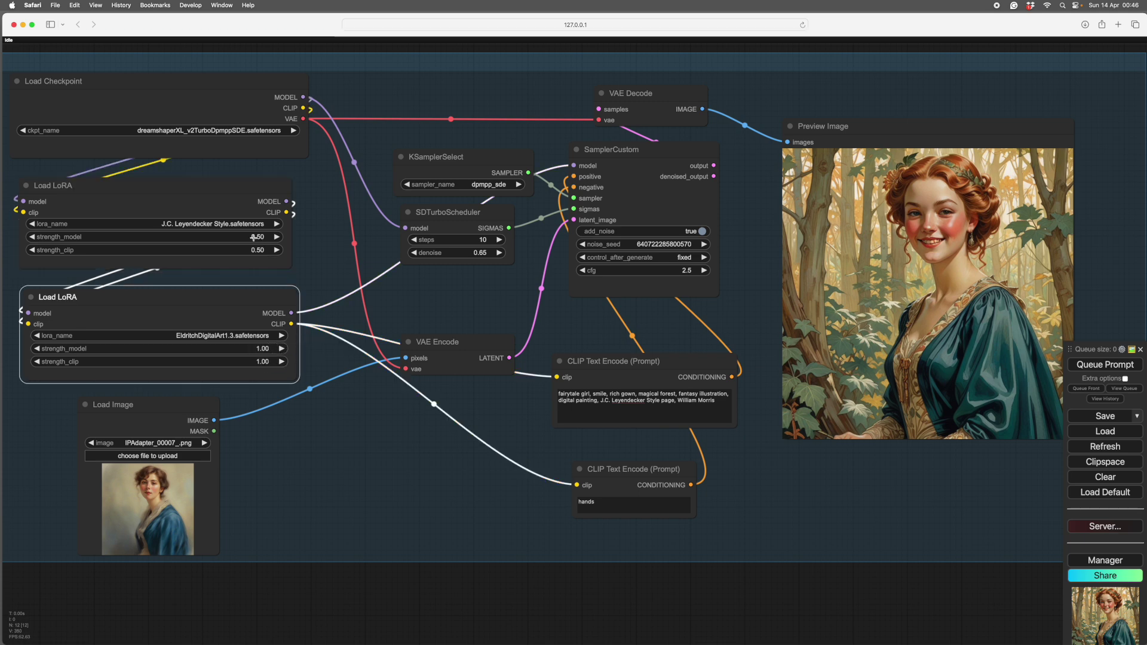
drag(253, 238, 299, 238)
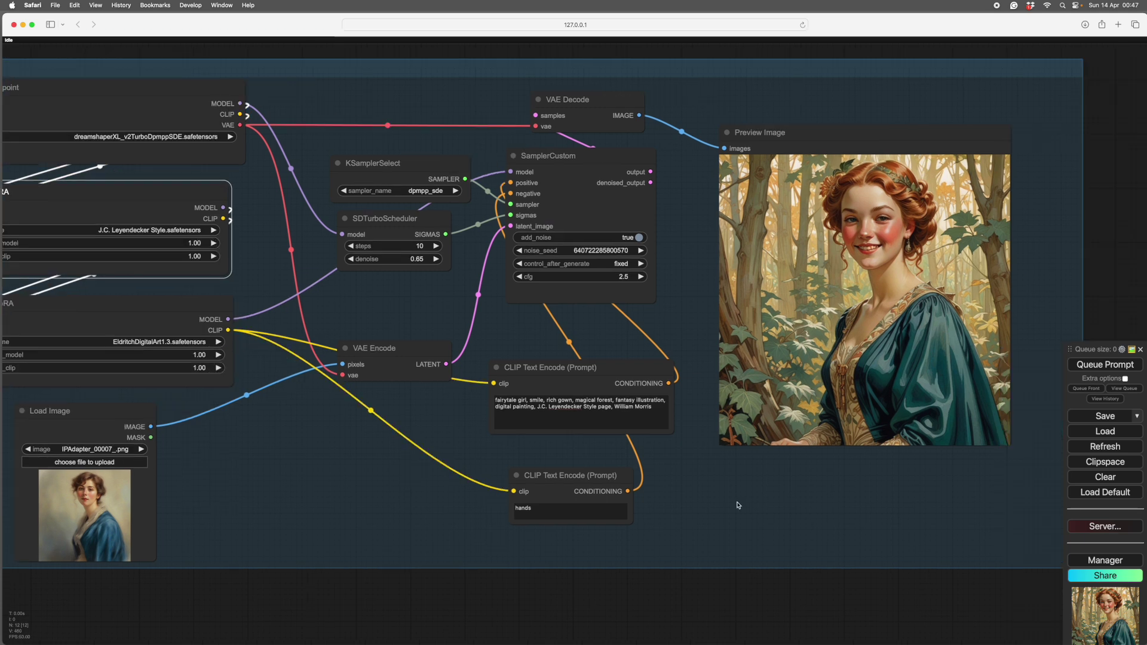
scroll(737, 503, down, 1)
drag(748, 502, 710, 473)
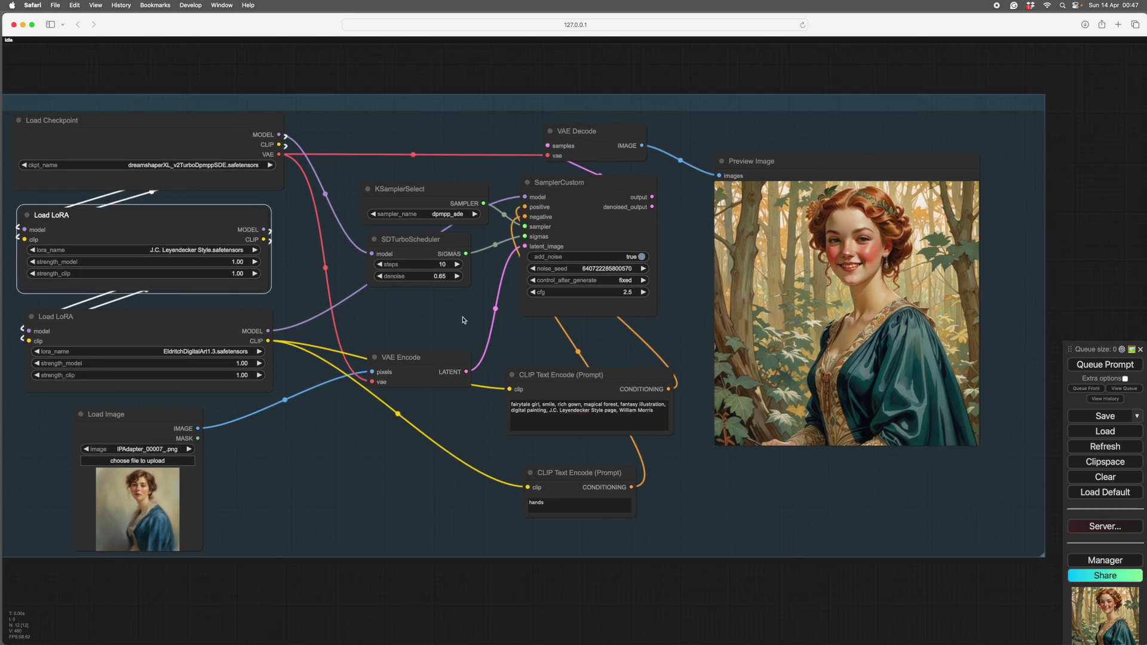
drag(868, 513, 867, 514)
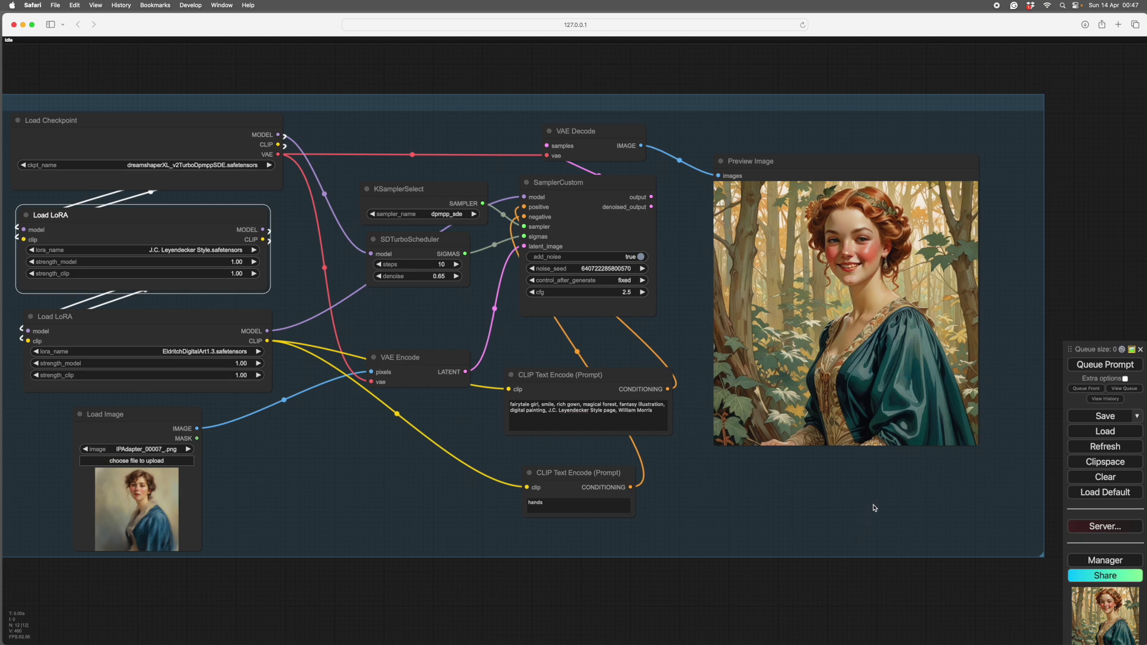
Step: Queue the prompt with both LoRAs at full strength and inspect the regenerated portrait up close
click(1098, 366)
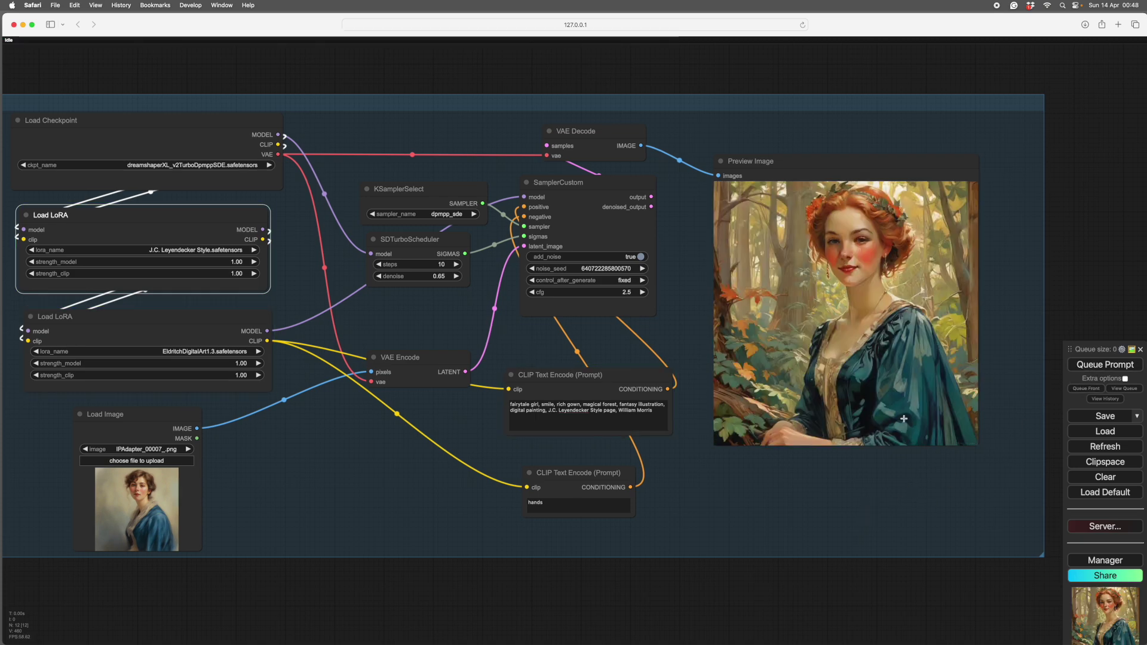
scroll(899, 422, up, 6)
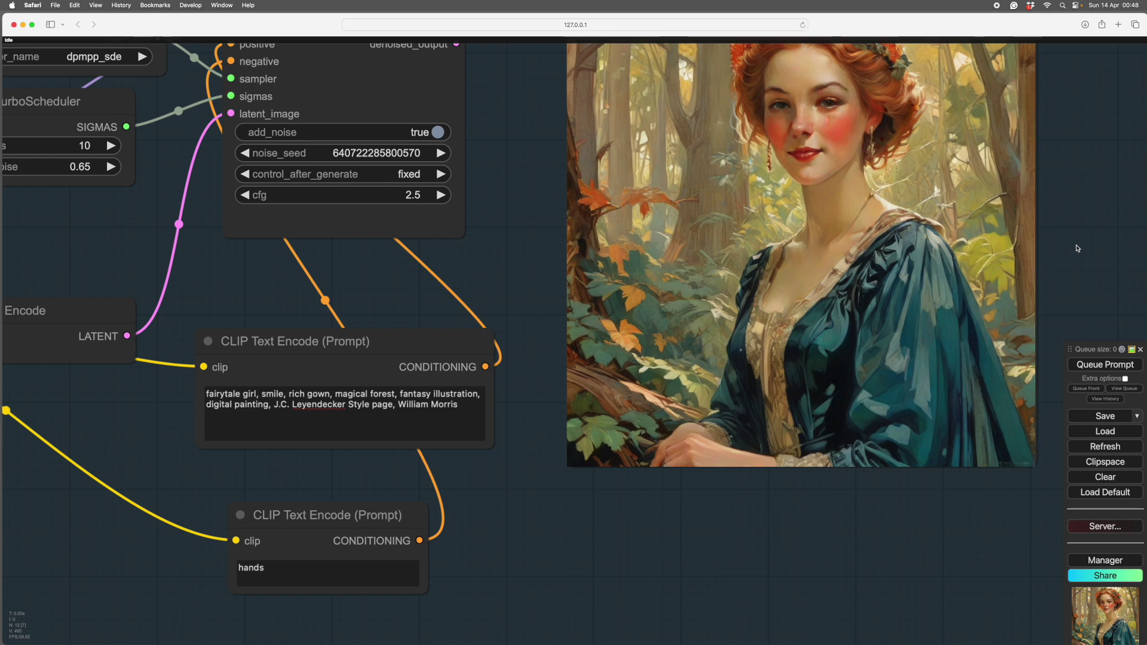
drag(1067, 254, 875, 488)
scroll(661, 457, up, 5)
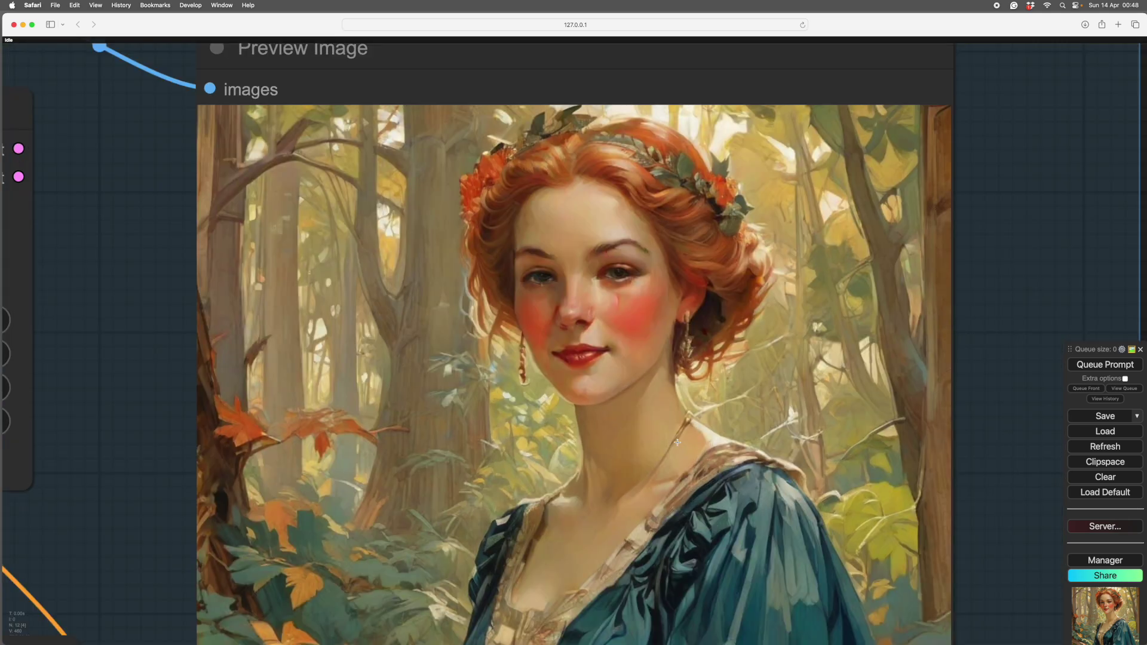
scroll(685, 434, down, 5)
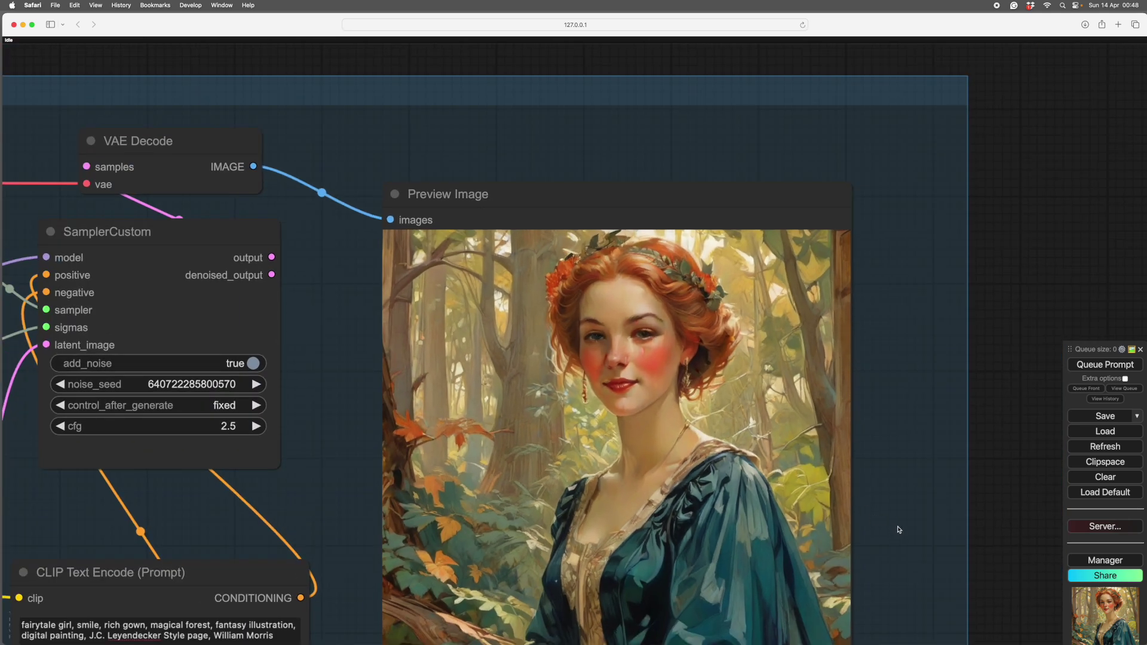
scroll(899, 530, down, 5)
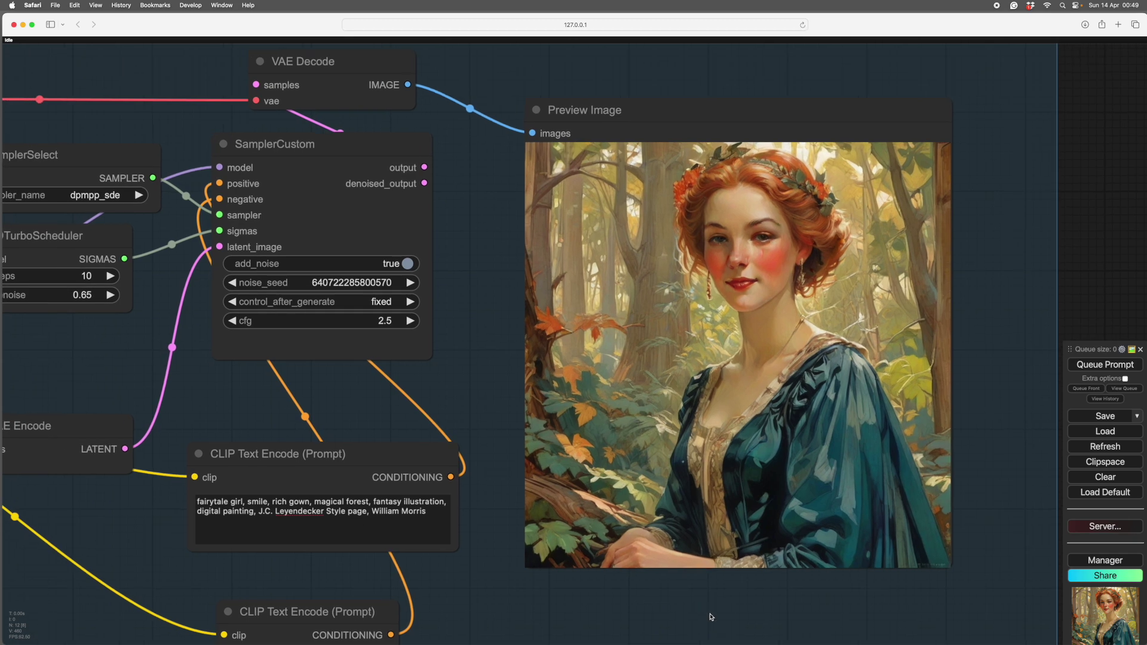
Step: Compare the whole workflow and its LoRA strengths with the close-up details of the face, hair and forest in the preview
scroll(711, 616, down, 3)
drag(635, 610, 782, 509)
scroll(777, 508, down, 2)
scroll(775, 522, down, 1)
drag(439, 503, 492, 507)
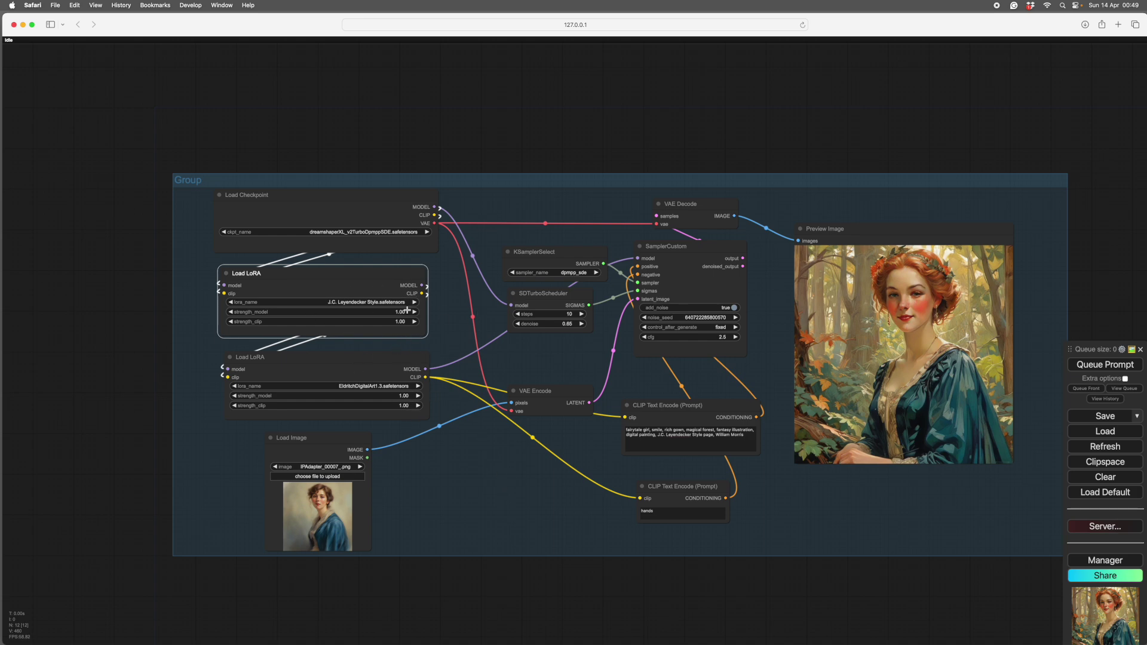
scroll(824, 479, up, 6)
drag(824, 479, 665, 578)
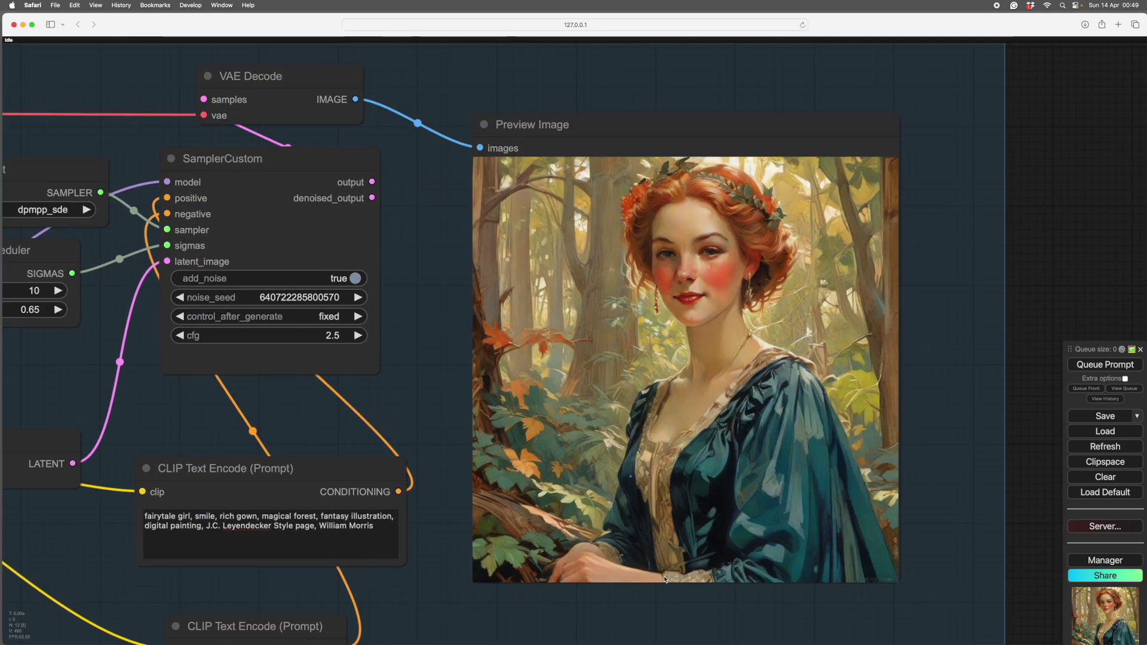
scroll(930, 334, up, 6)
drag(954, 299, 1023, 451)
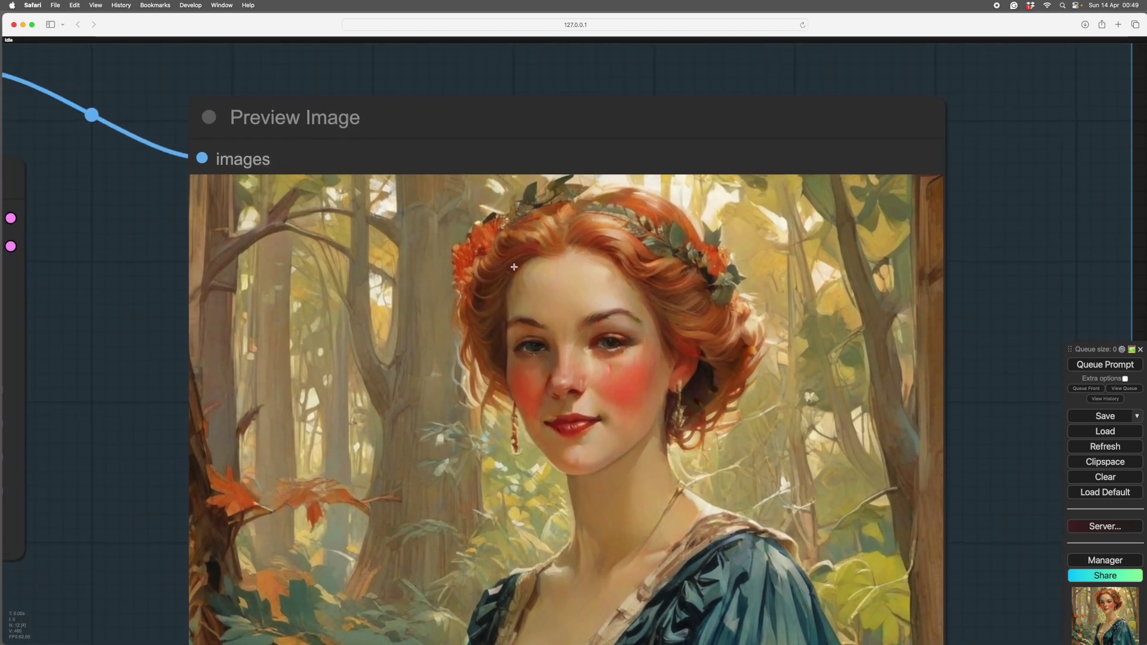
scroll(998, 406, down, 11)
drag(1001, 457, 1034, 290)
scroll(887, 480, down, 1)
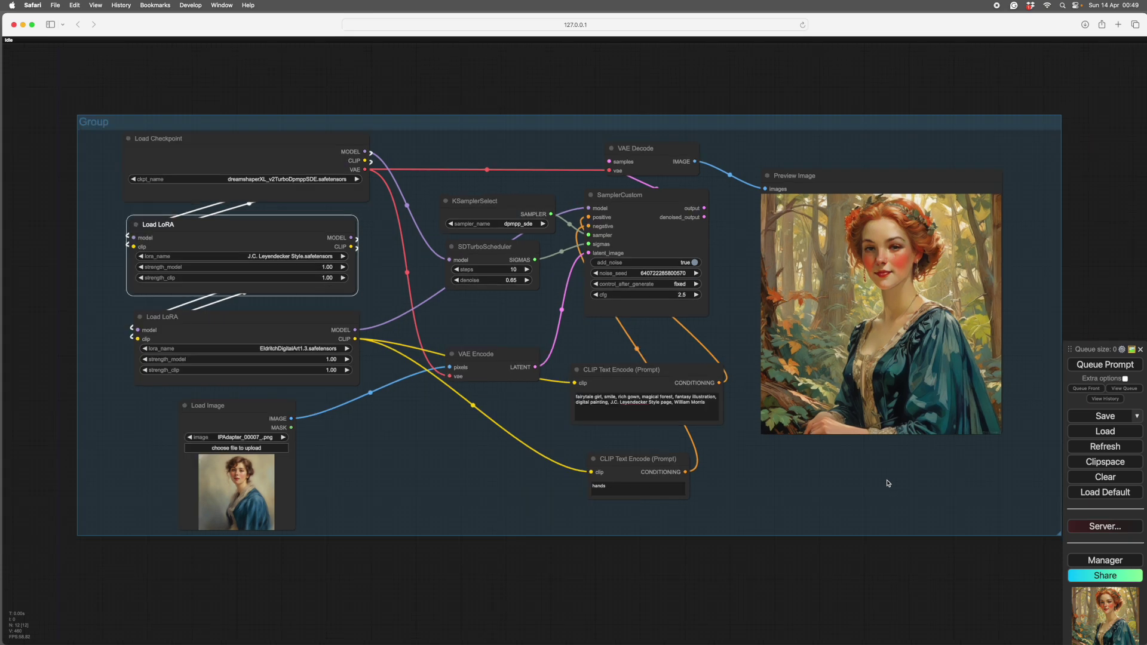
Step: Move the VAE Encode node up so it sits just beneath the SDTurboScheduler node
scroll(489, 461, up, 2)
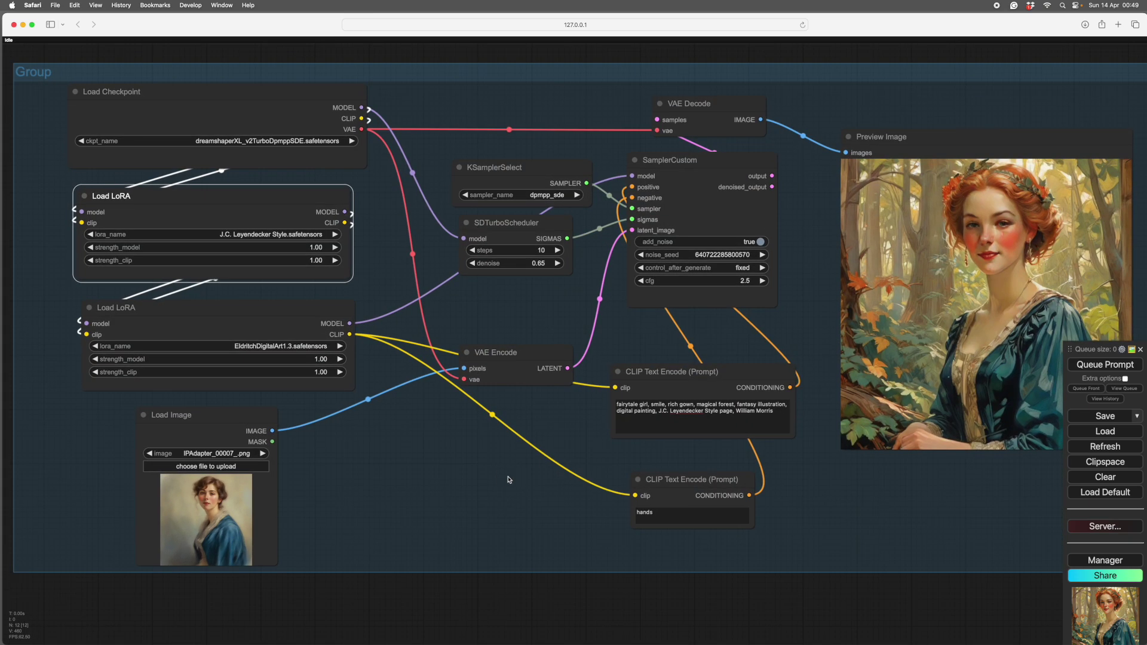
scroll(460, 464, down, 1)
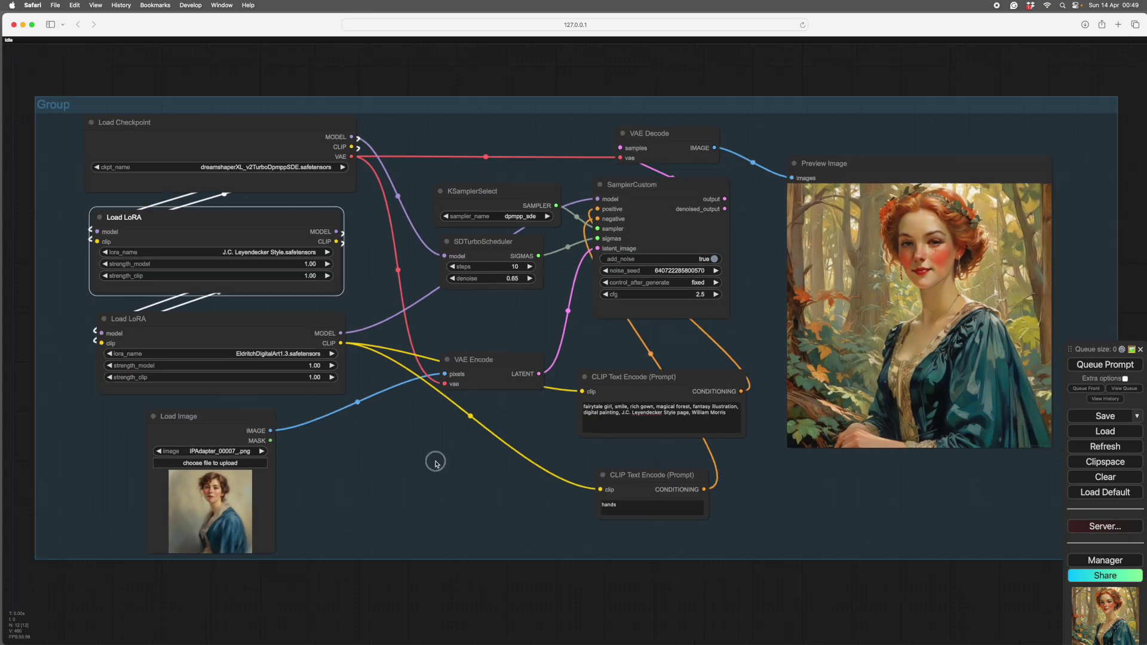
drag(435, 464, 423, 461)
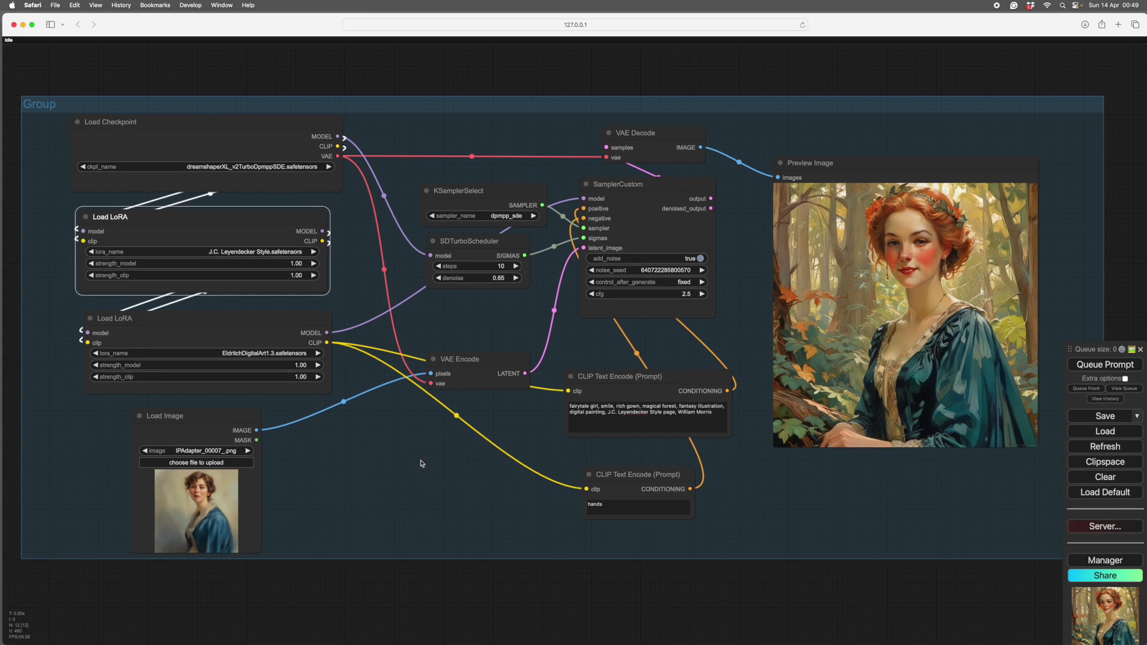
scroll(423, 461, down, 1)
drag(421, 464, 405, 452)
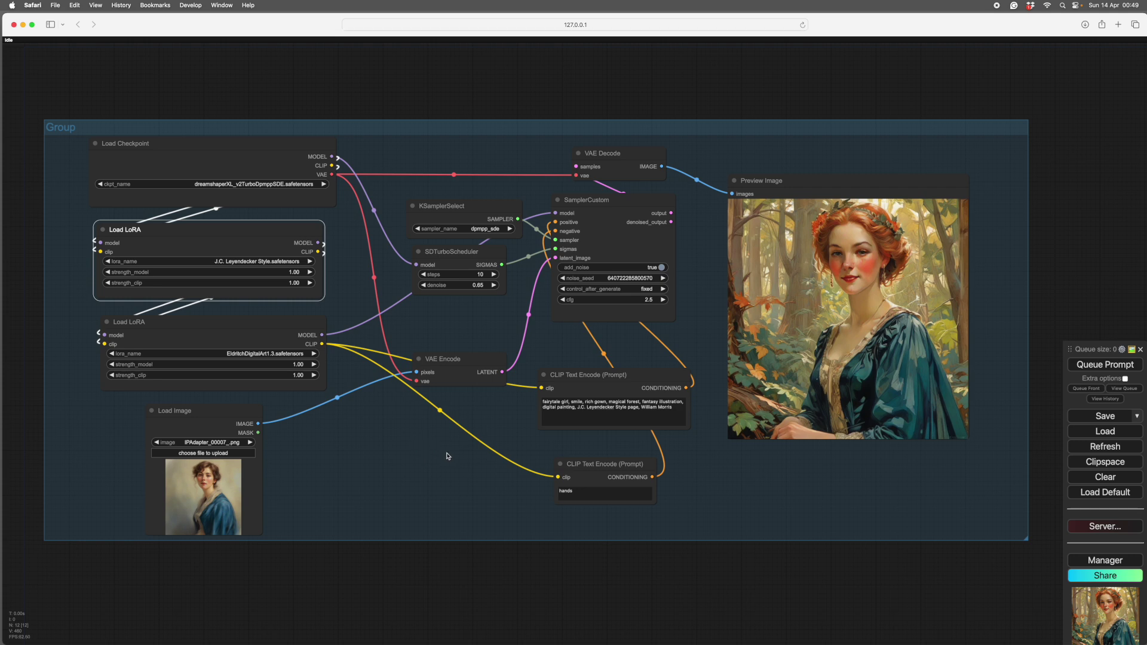
drag(462, 361, 465, 320)
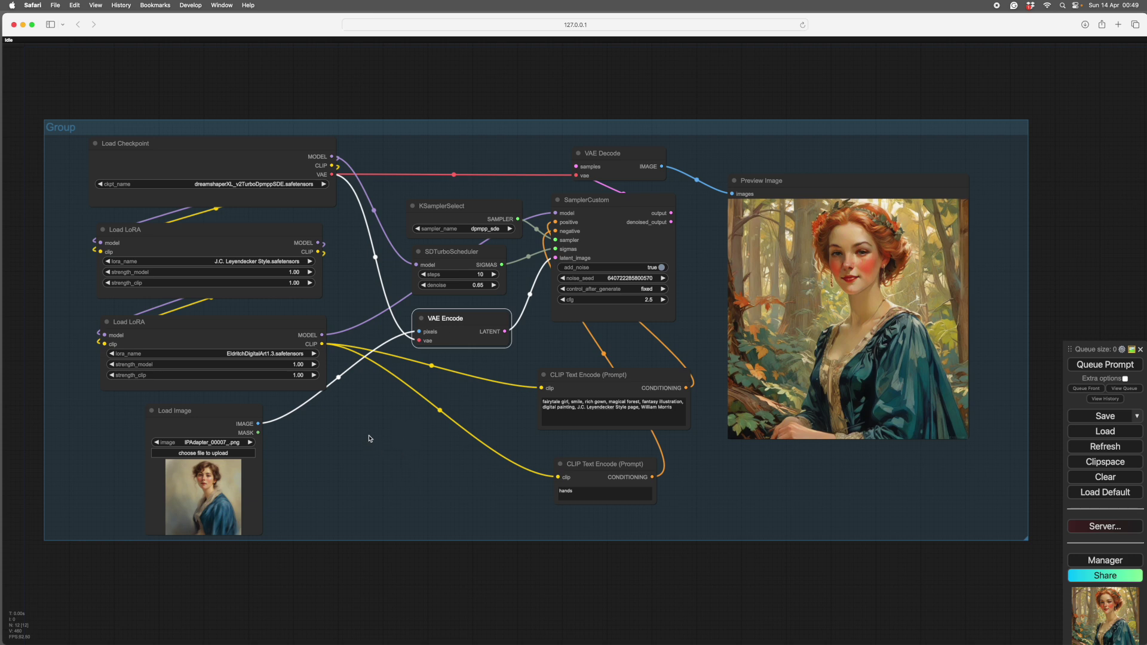
Step: Shift the Load Image node and both Load LoRA nodes slightly upward to tidy their column
drag(227, 413, 227, 411)
drag(230, 327, 230, 320)
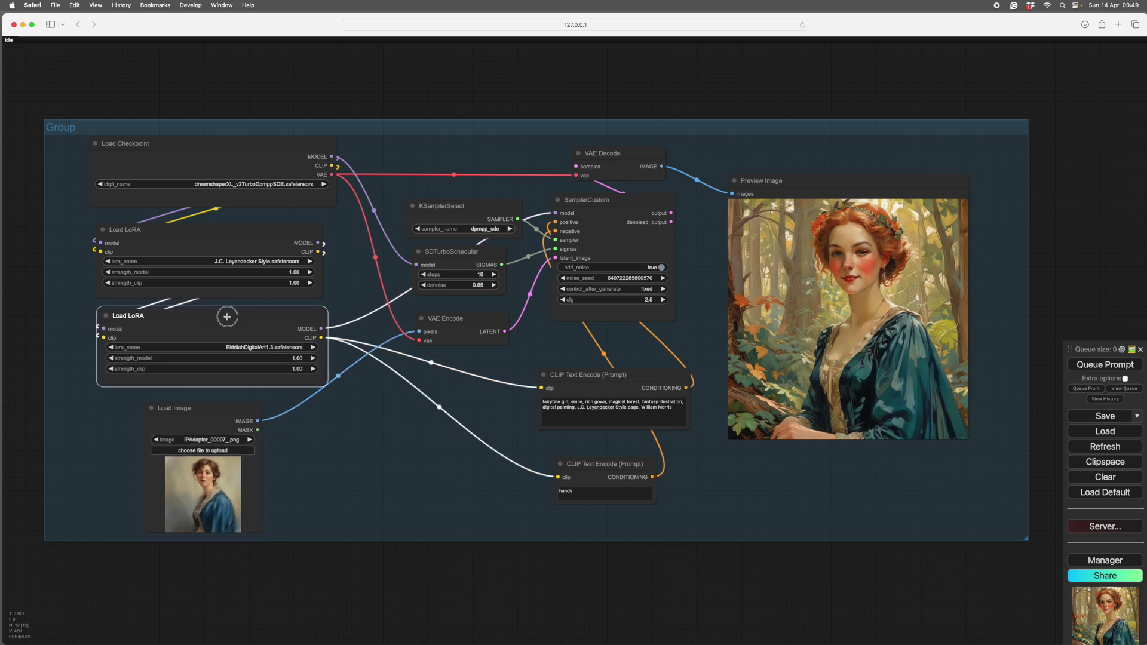
click(231, 227)
drag(230, 227, 232, 223)
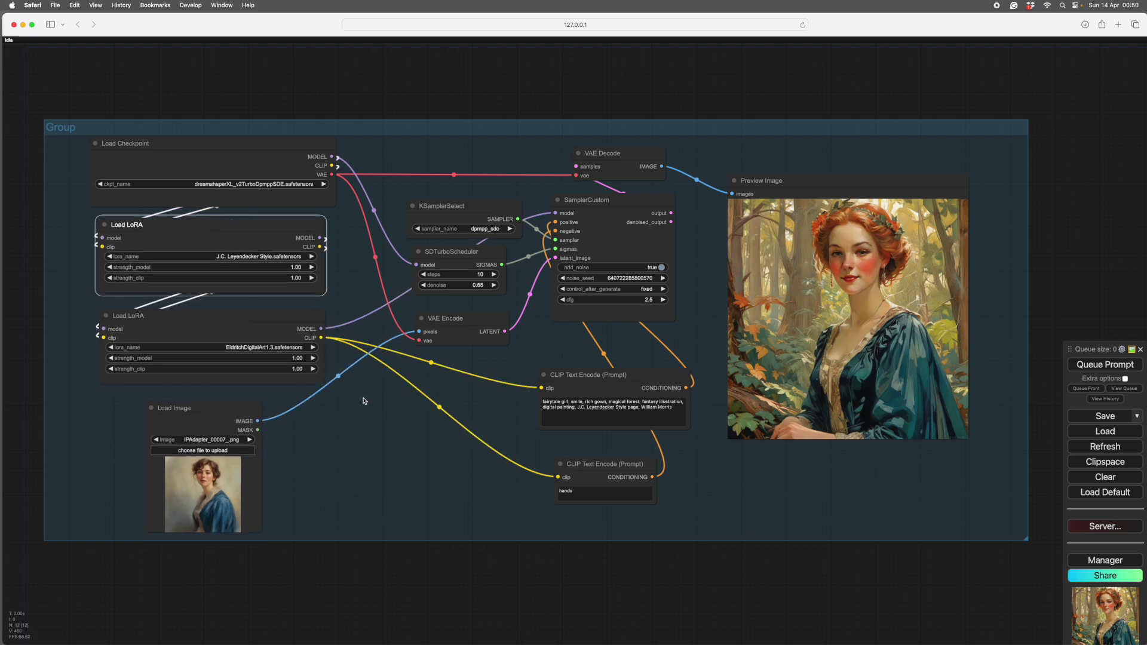